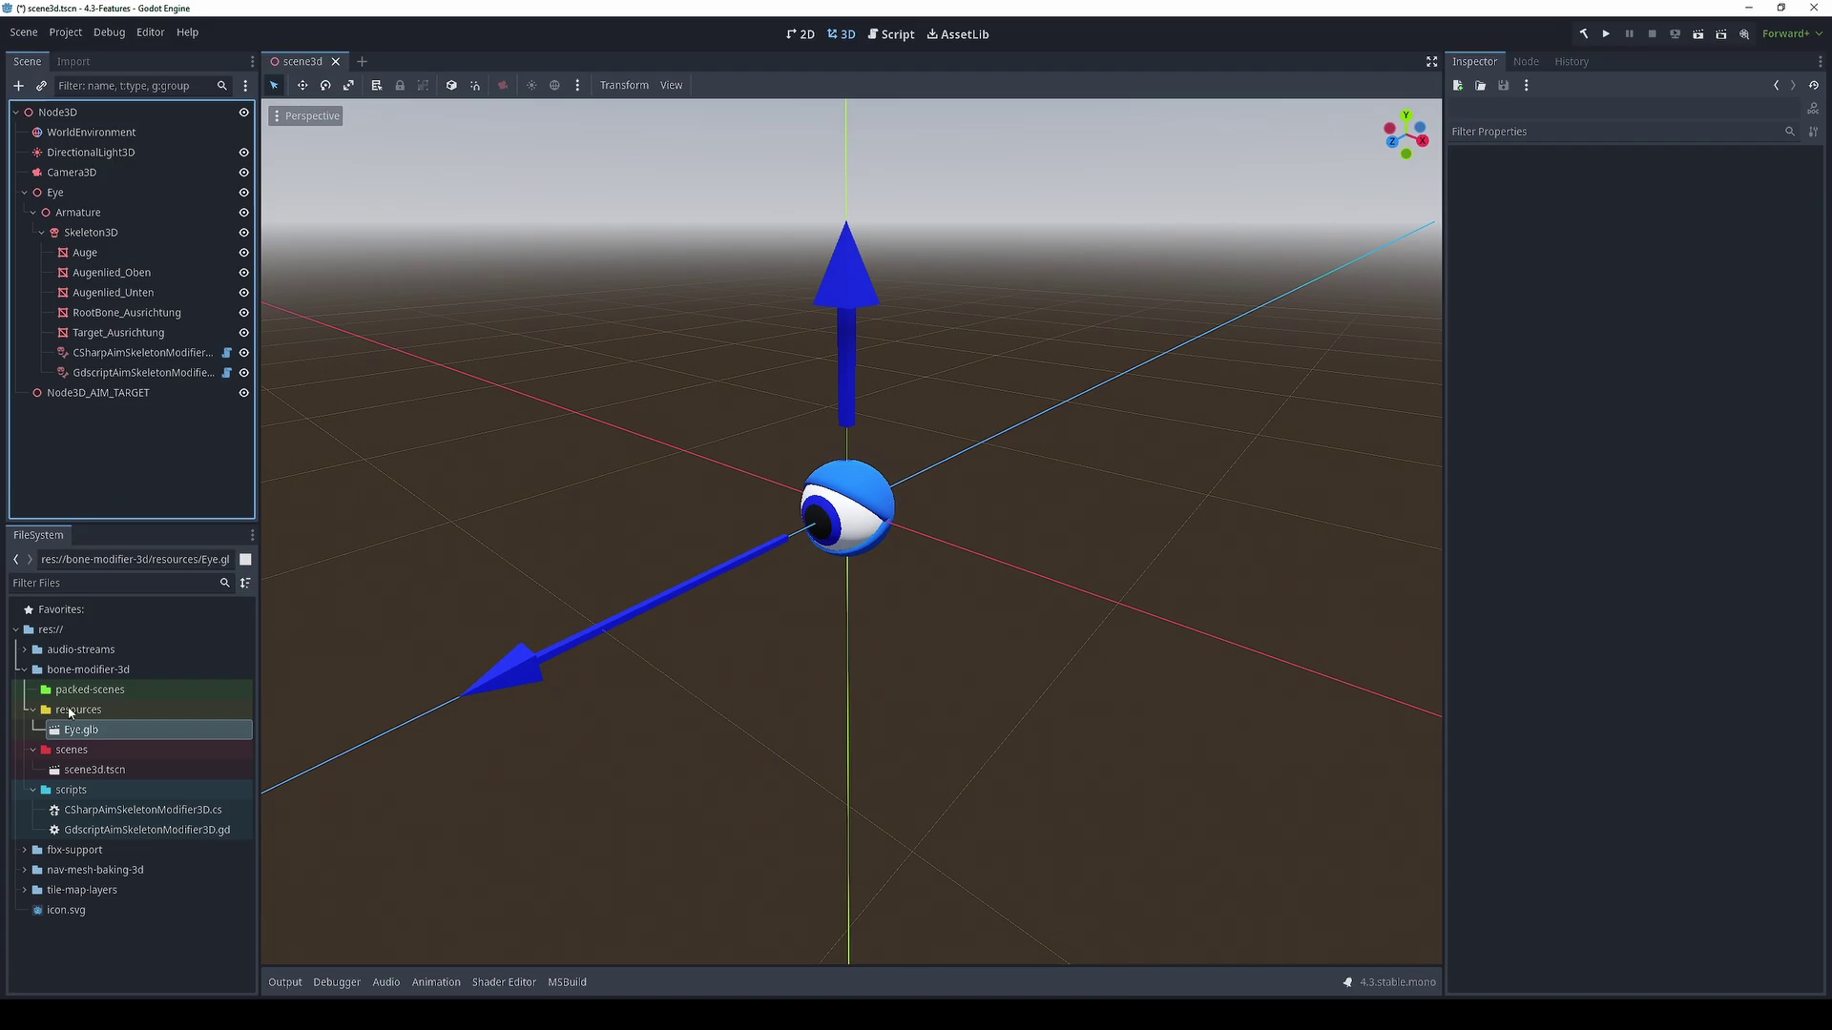
- Inspect Eye.glb's import tree: Armature, Skeleton3D, Auge, both eyelids, and RootBone and Target_Ausrichtung arrows
{"action": "double_click", "coordinate": [88, 735]}
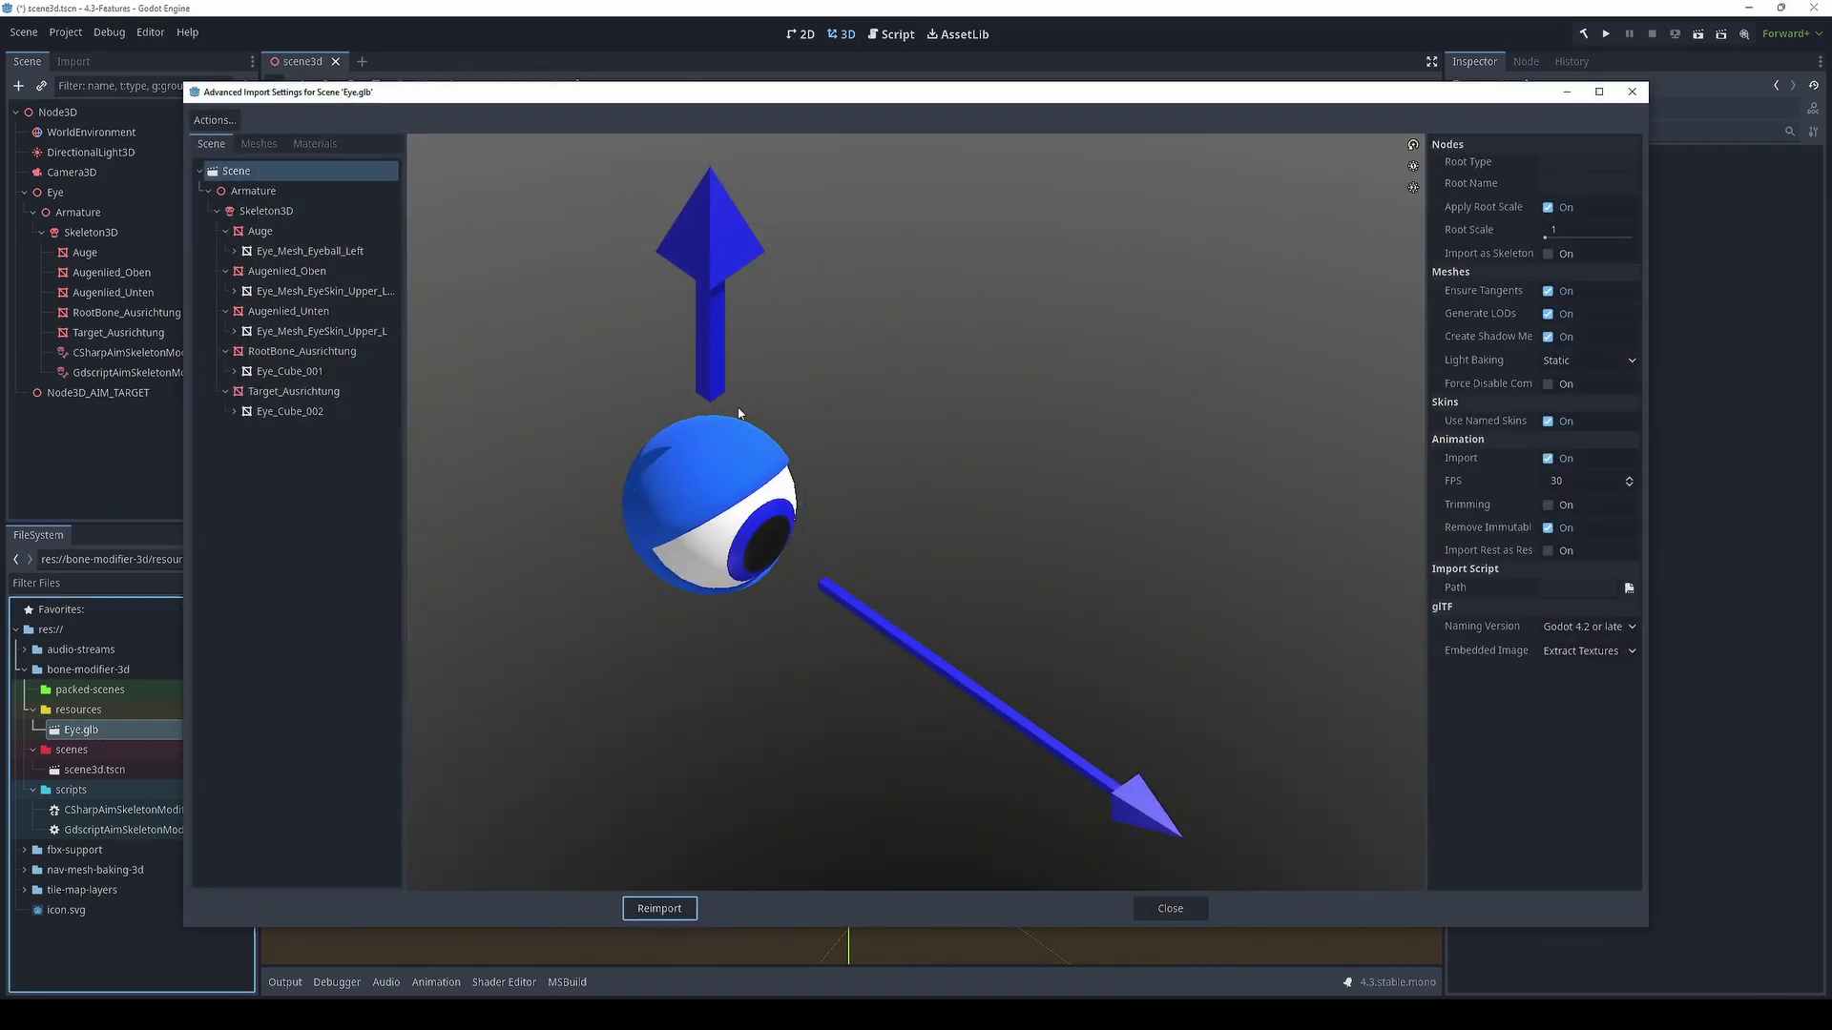
{"action": "left_click", "coordinate": [269, 192]}
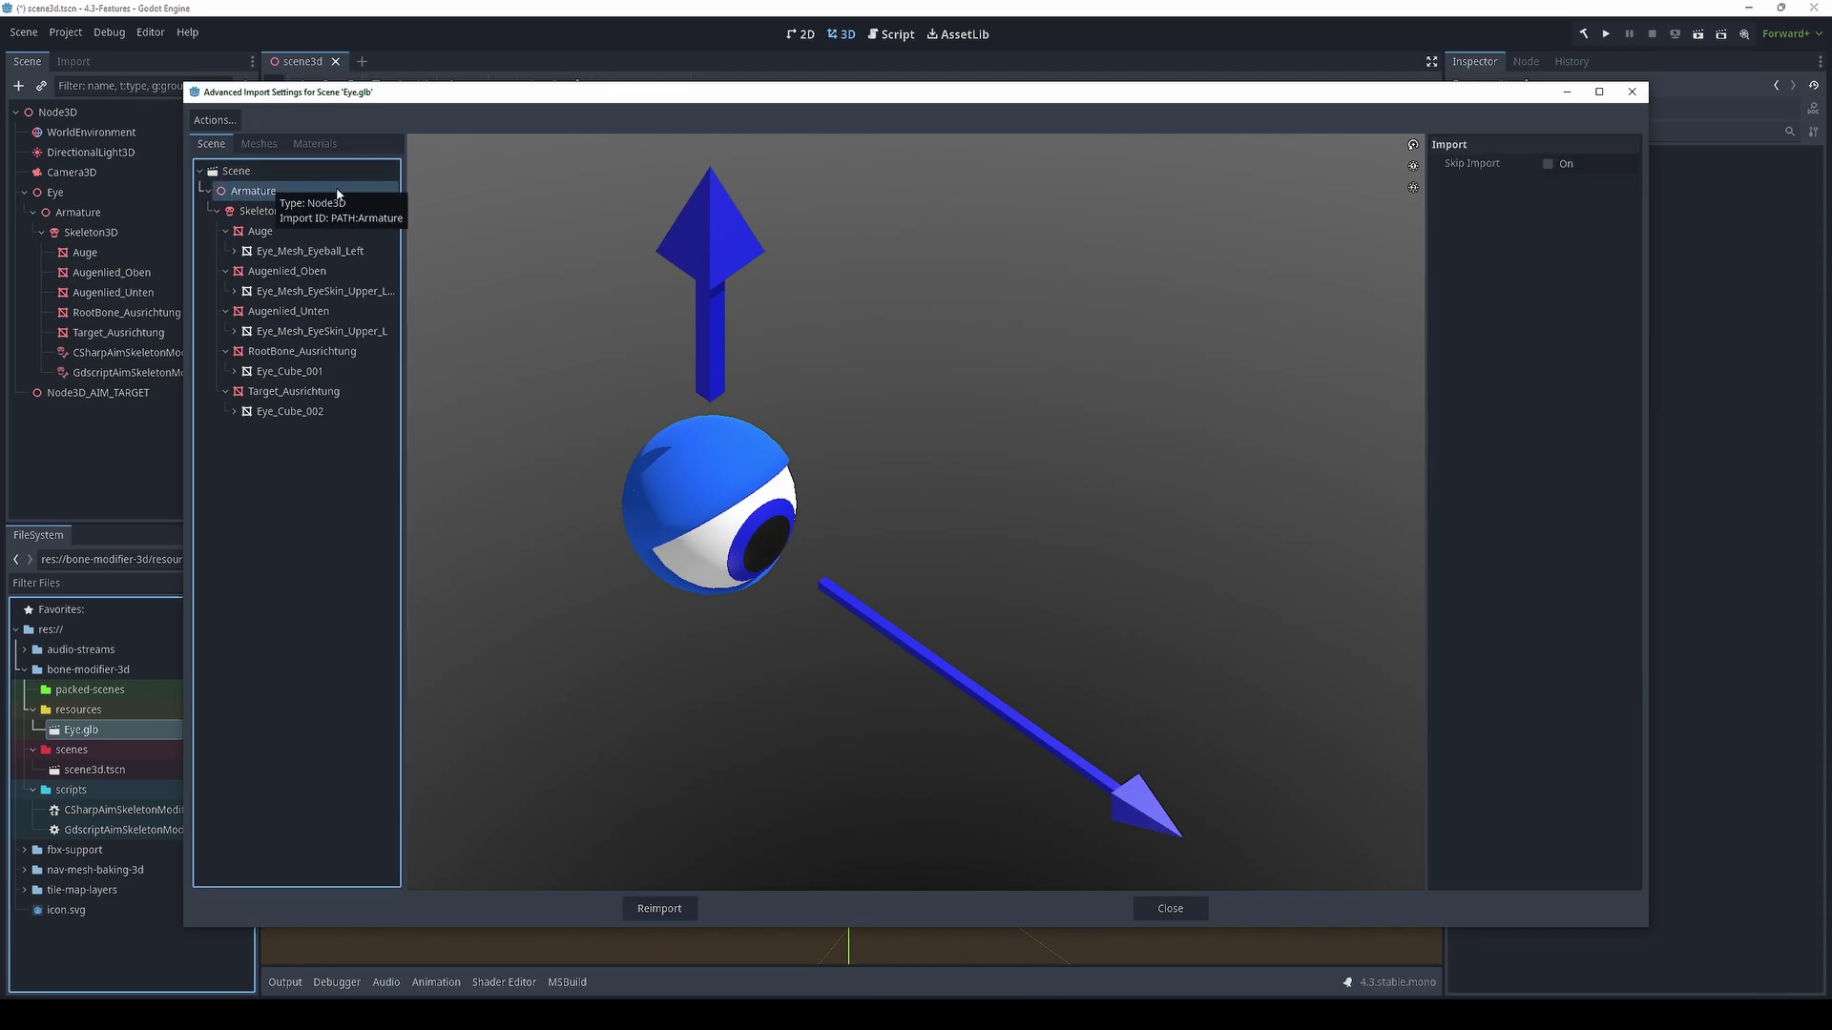
{"action": "left_click", "coordinate": [282, 219]}
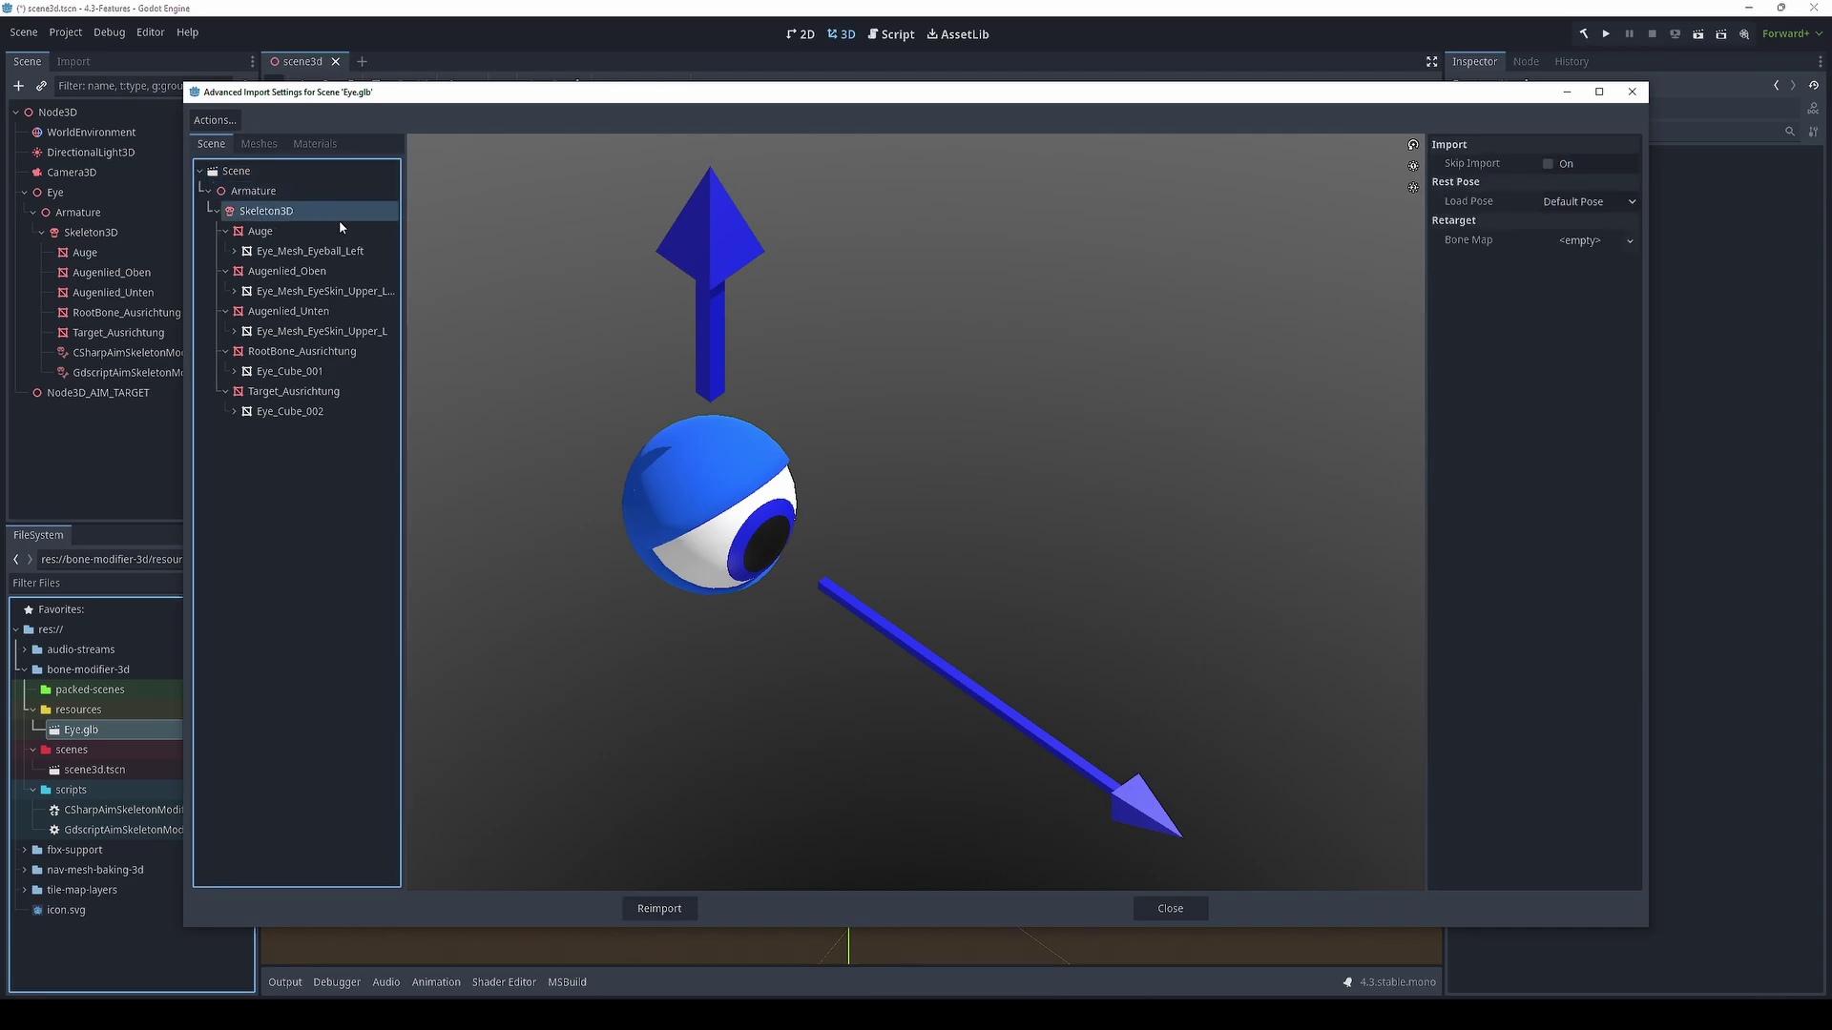
{"action": "left_click", "coordinate": [273, 234]}
{"action": "left_click", "coordinate": [300, 272]}
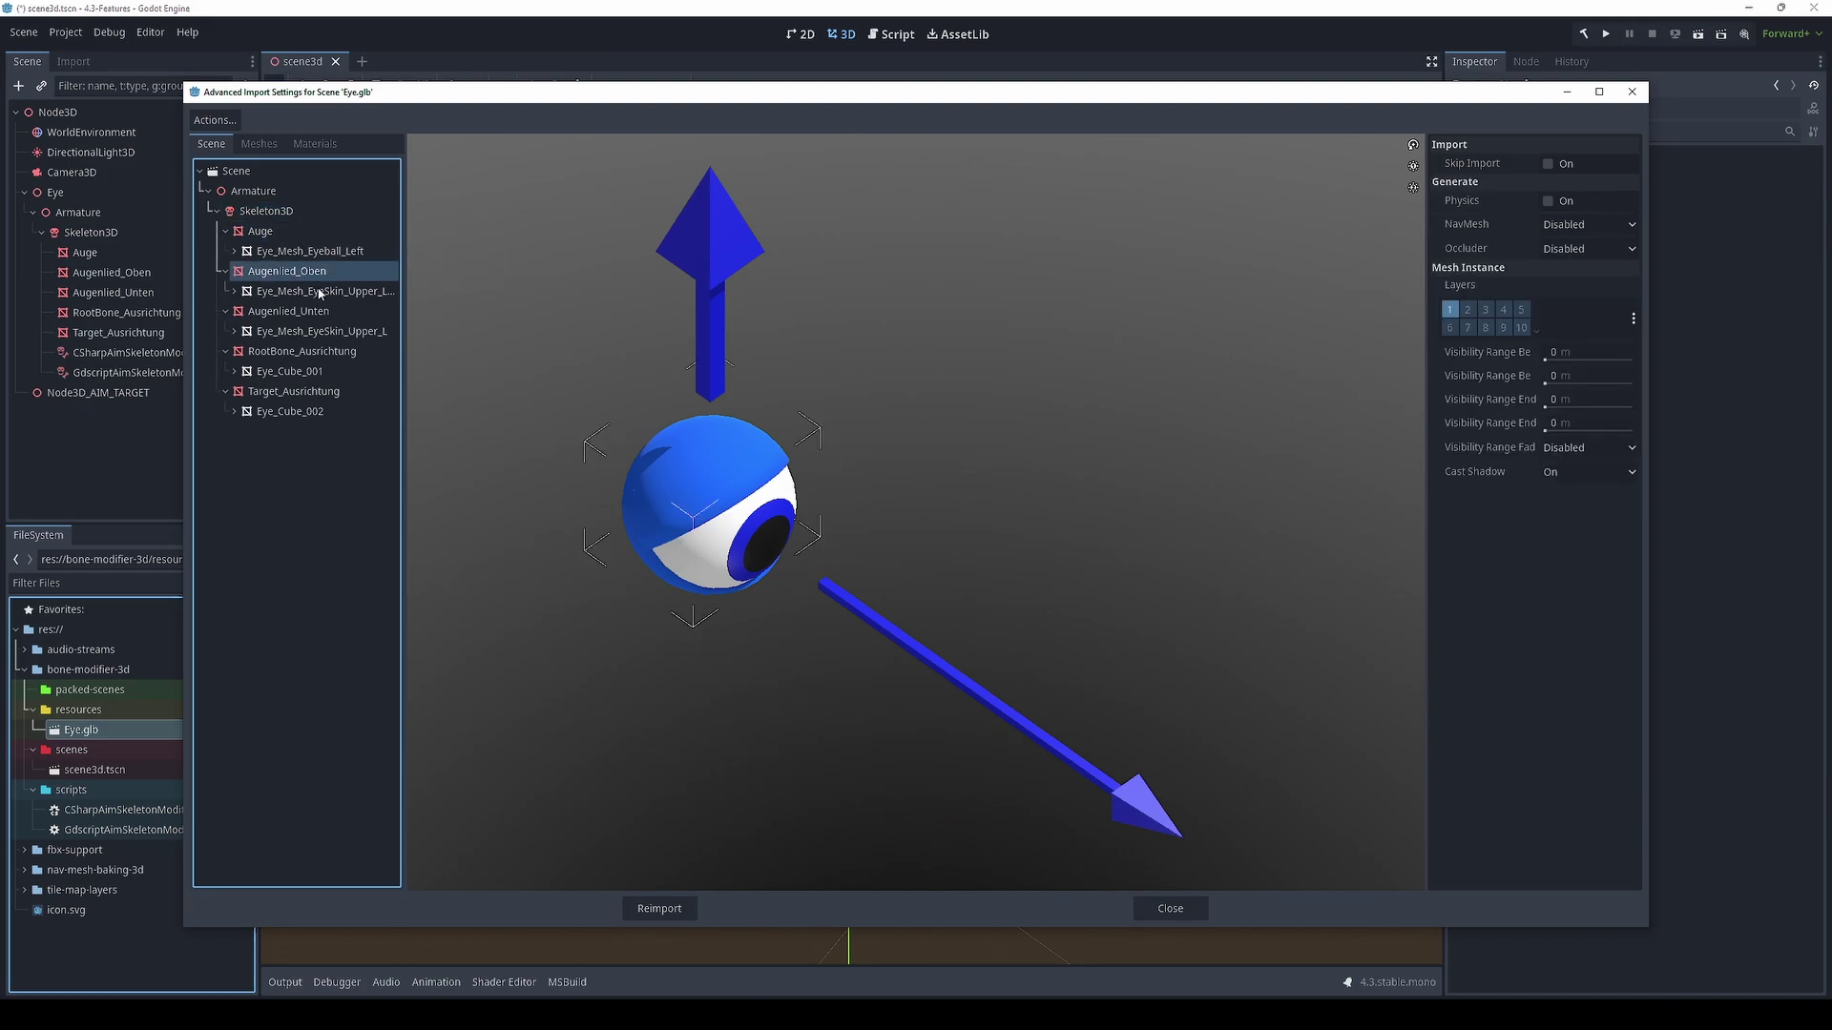
{"action": "left_click", "coordinate": [324, 312]}
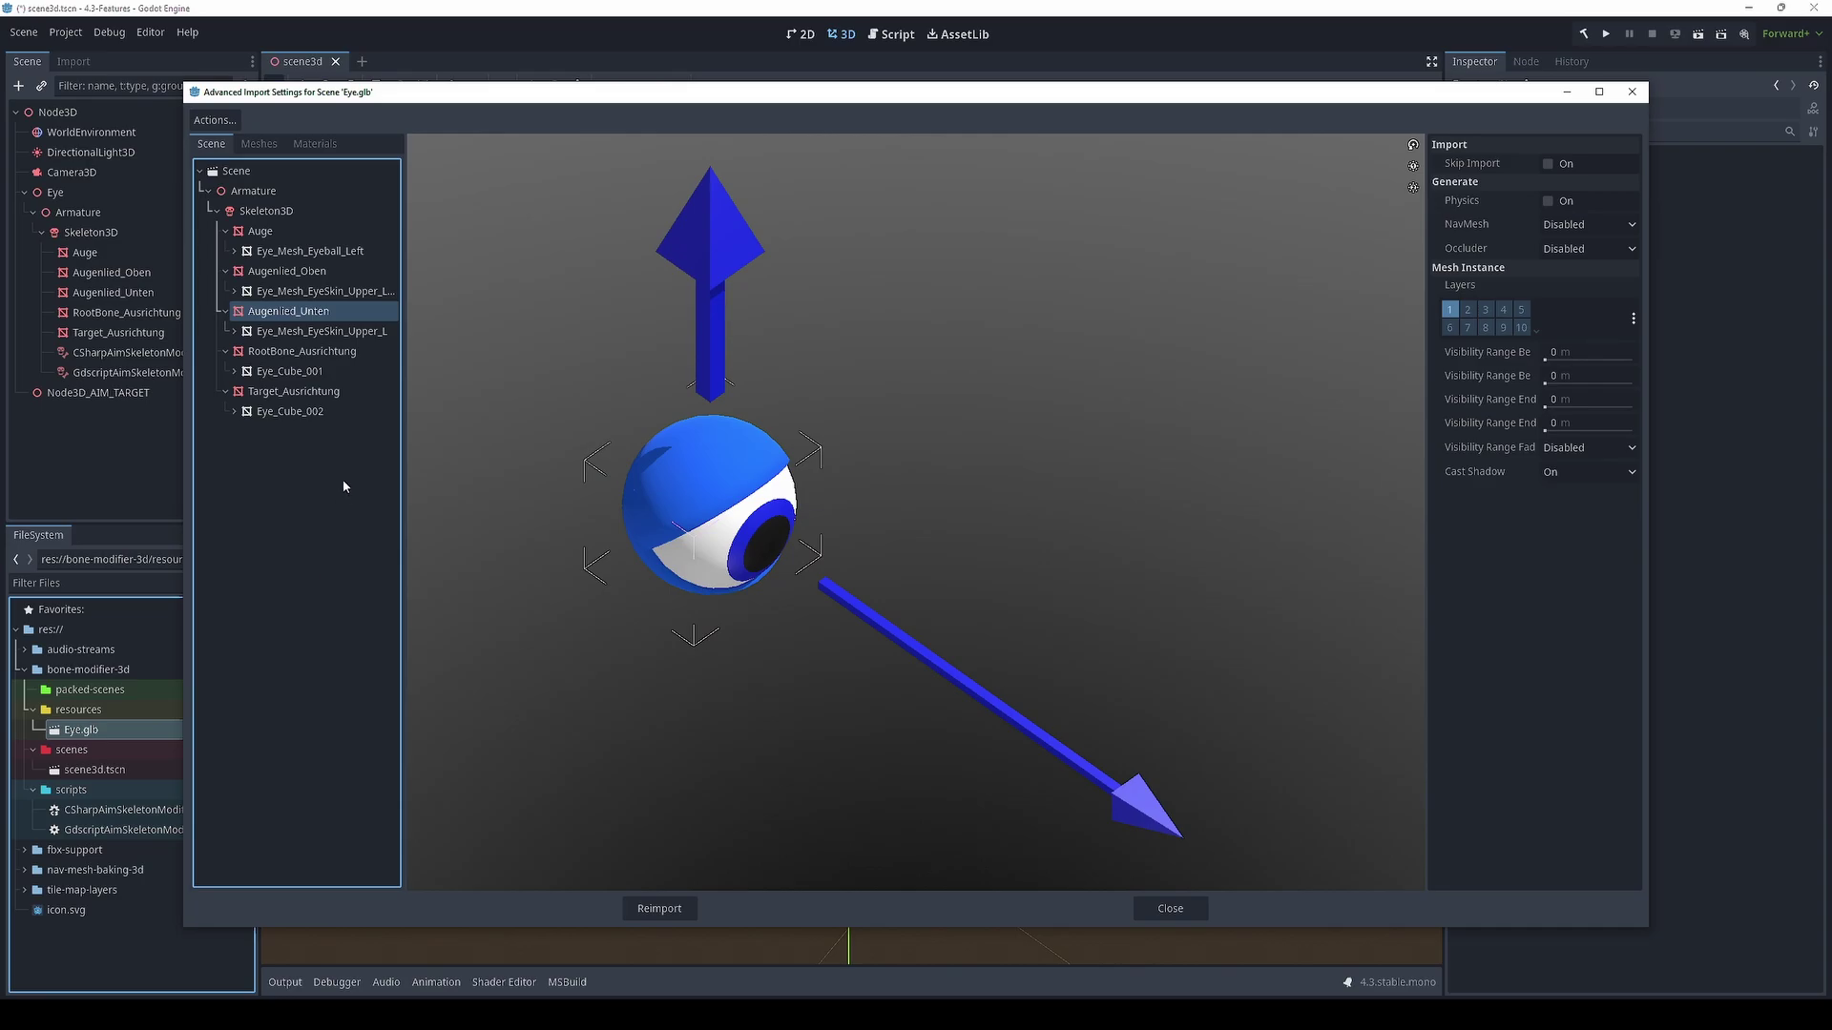
{"action": "left_click", "coordinate": [316, 352]}
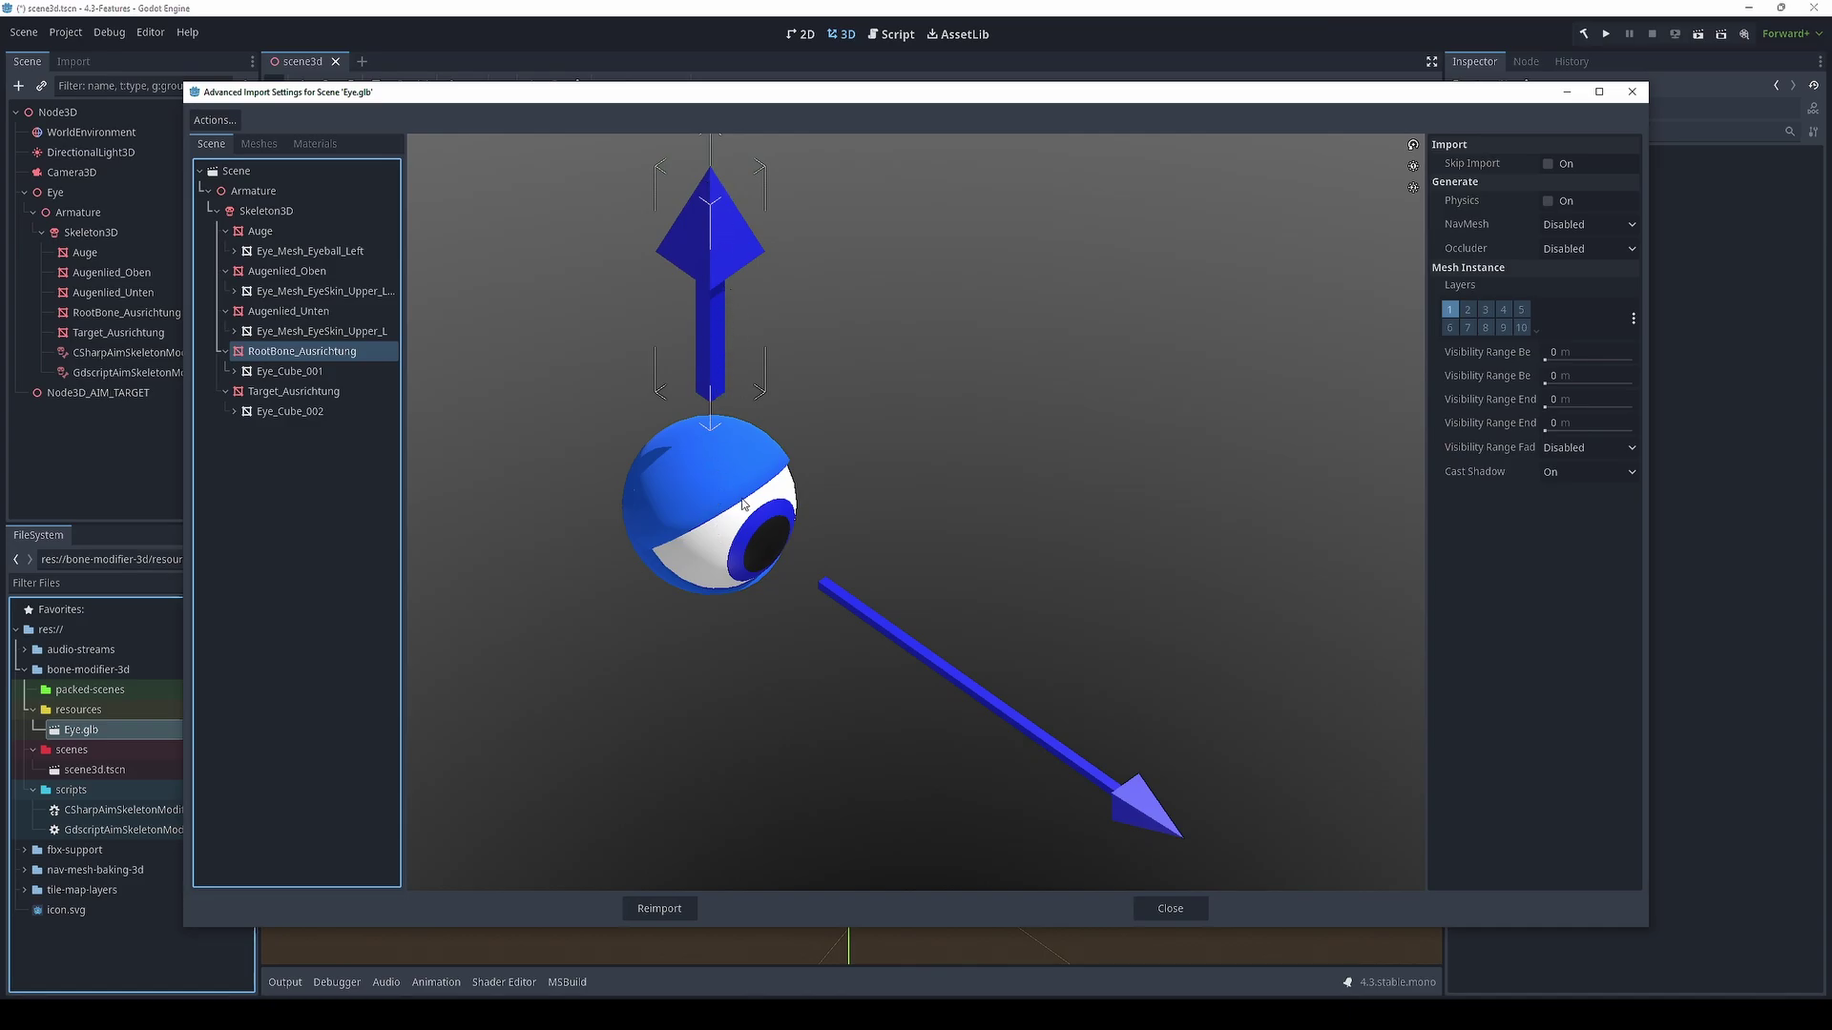
{"action": "left_click", "coordinate": [318, 393]}
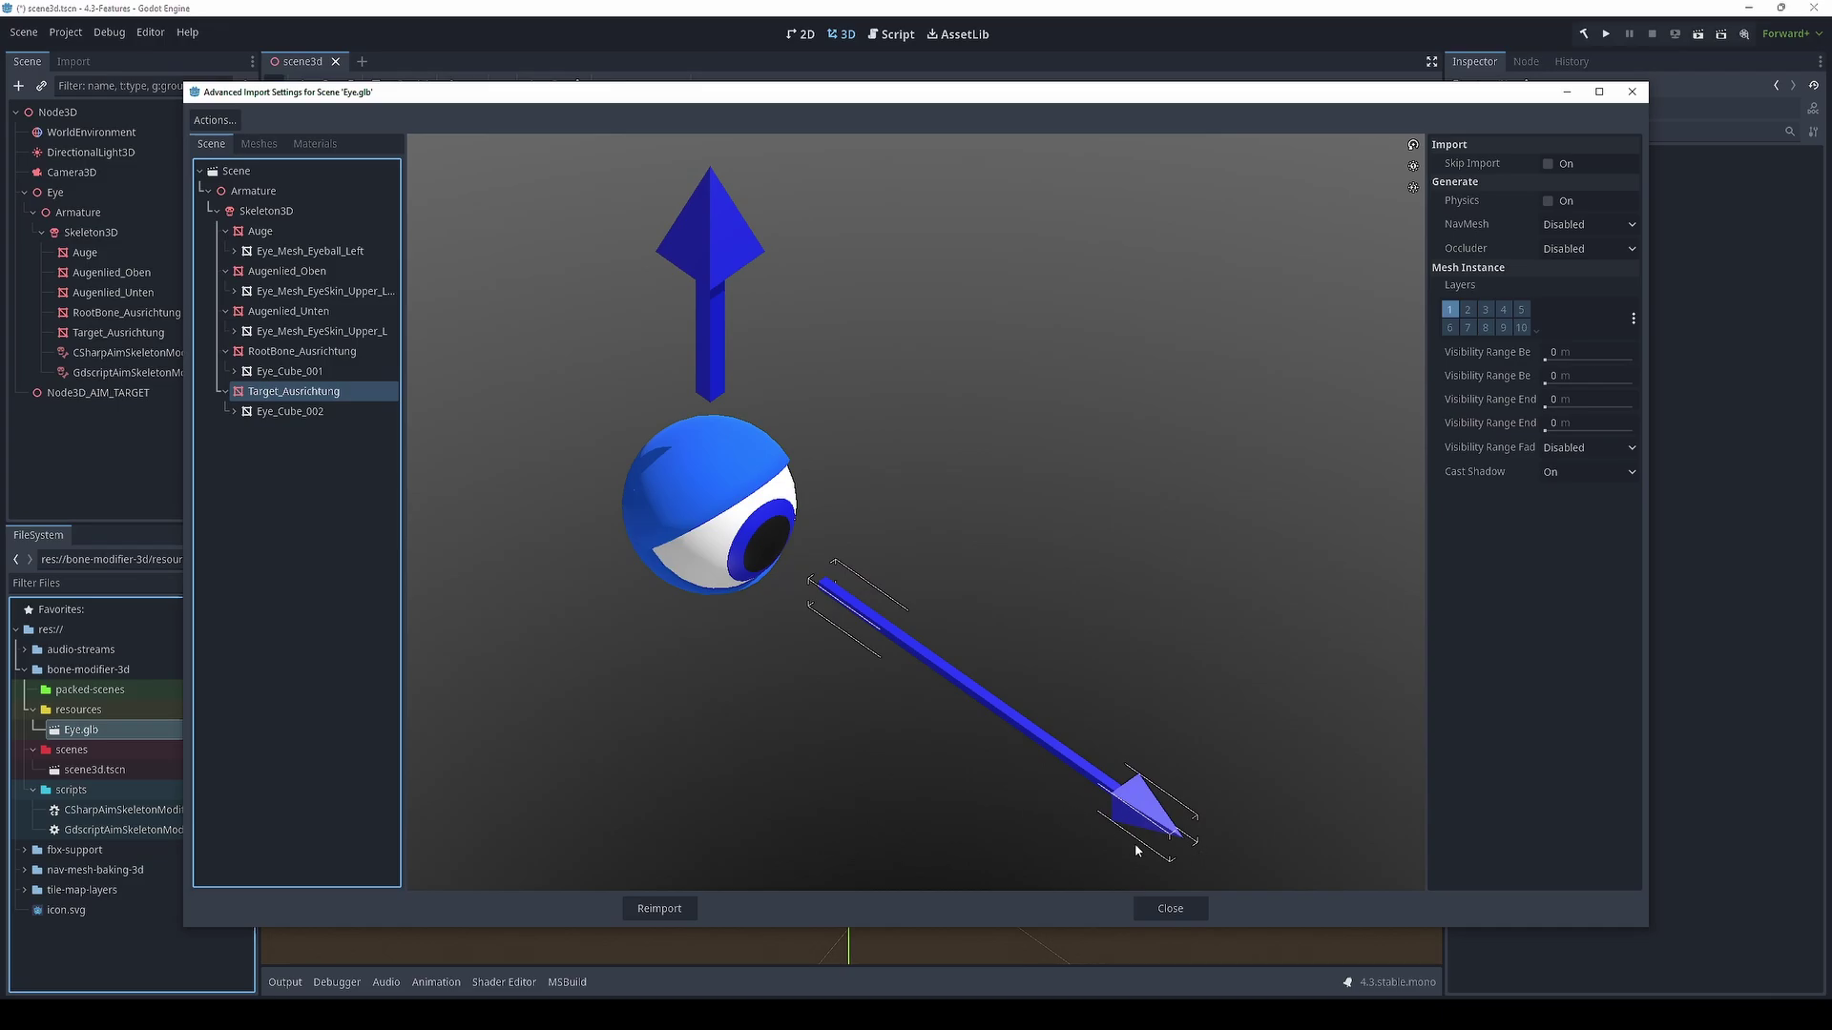
- Back in the scene, select Target_Ausrichtung and show the GdscriptAimSkeletonModifier3D script
{"action": "left_click", "coordinate": [1171, 908]}
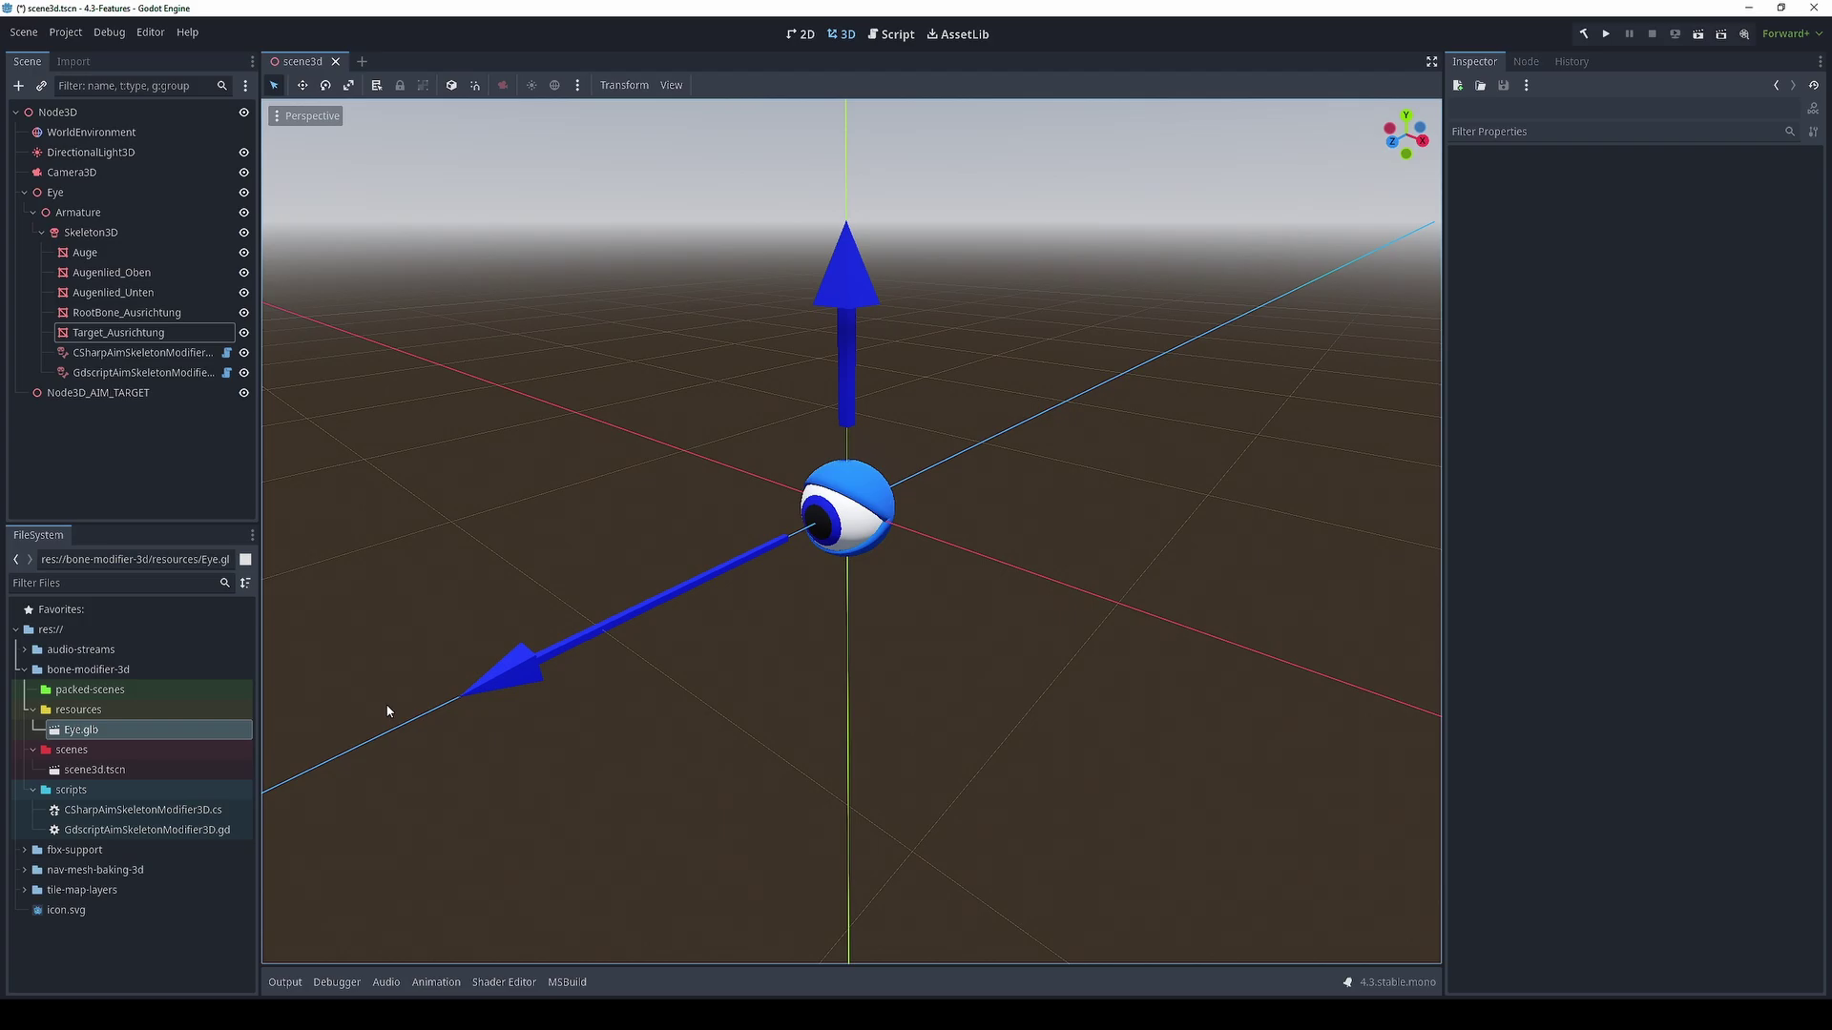
{"action": "left_click", "coordinate": [513, 678]}
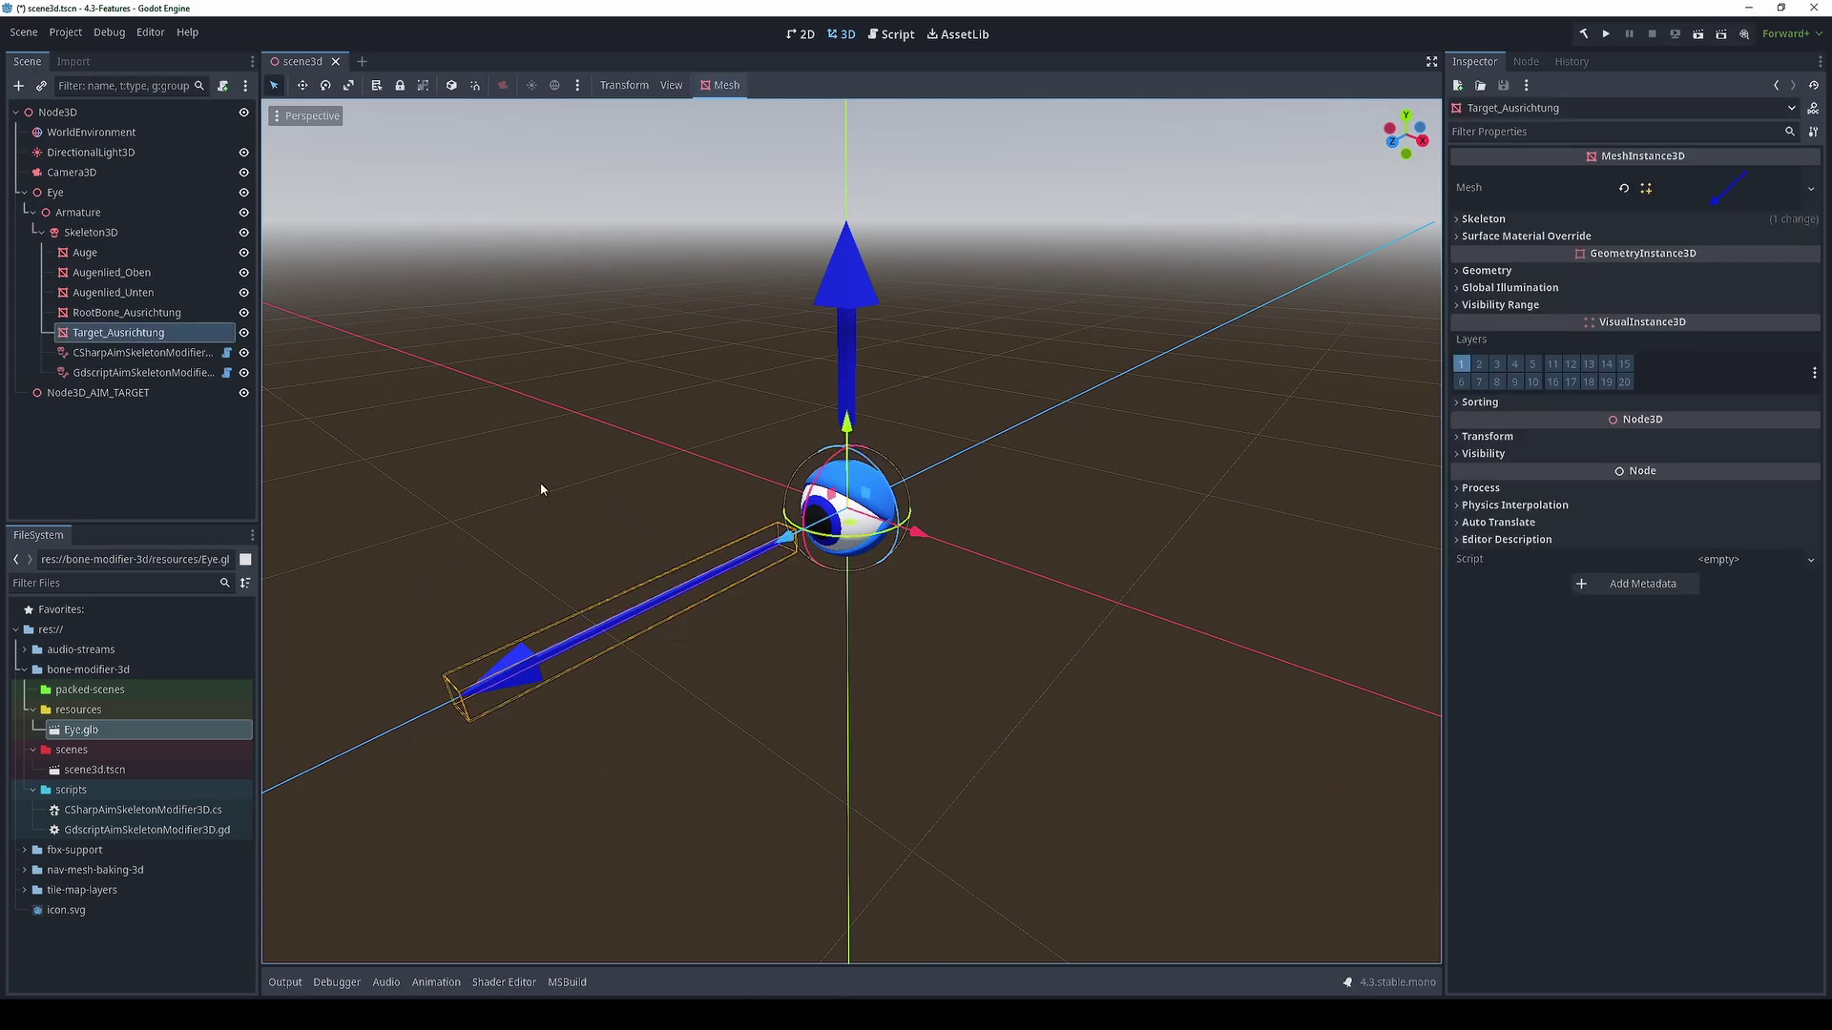
{"action": "key", "text": "ctrl+F3"}
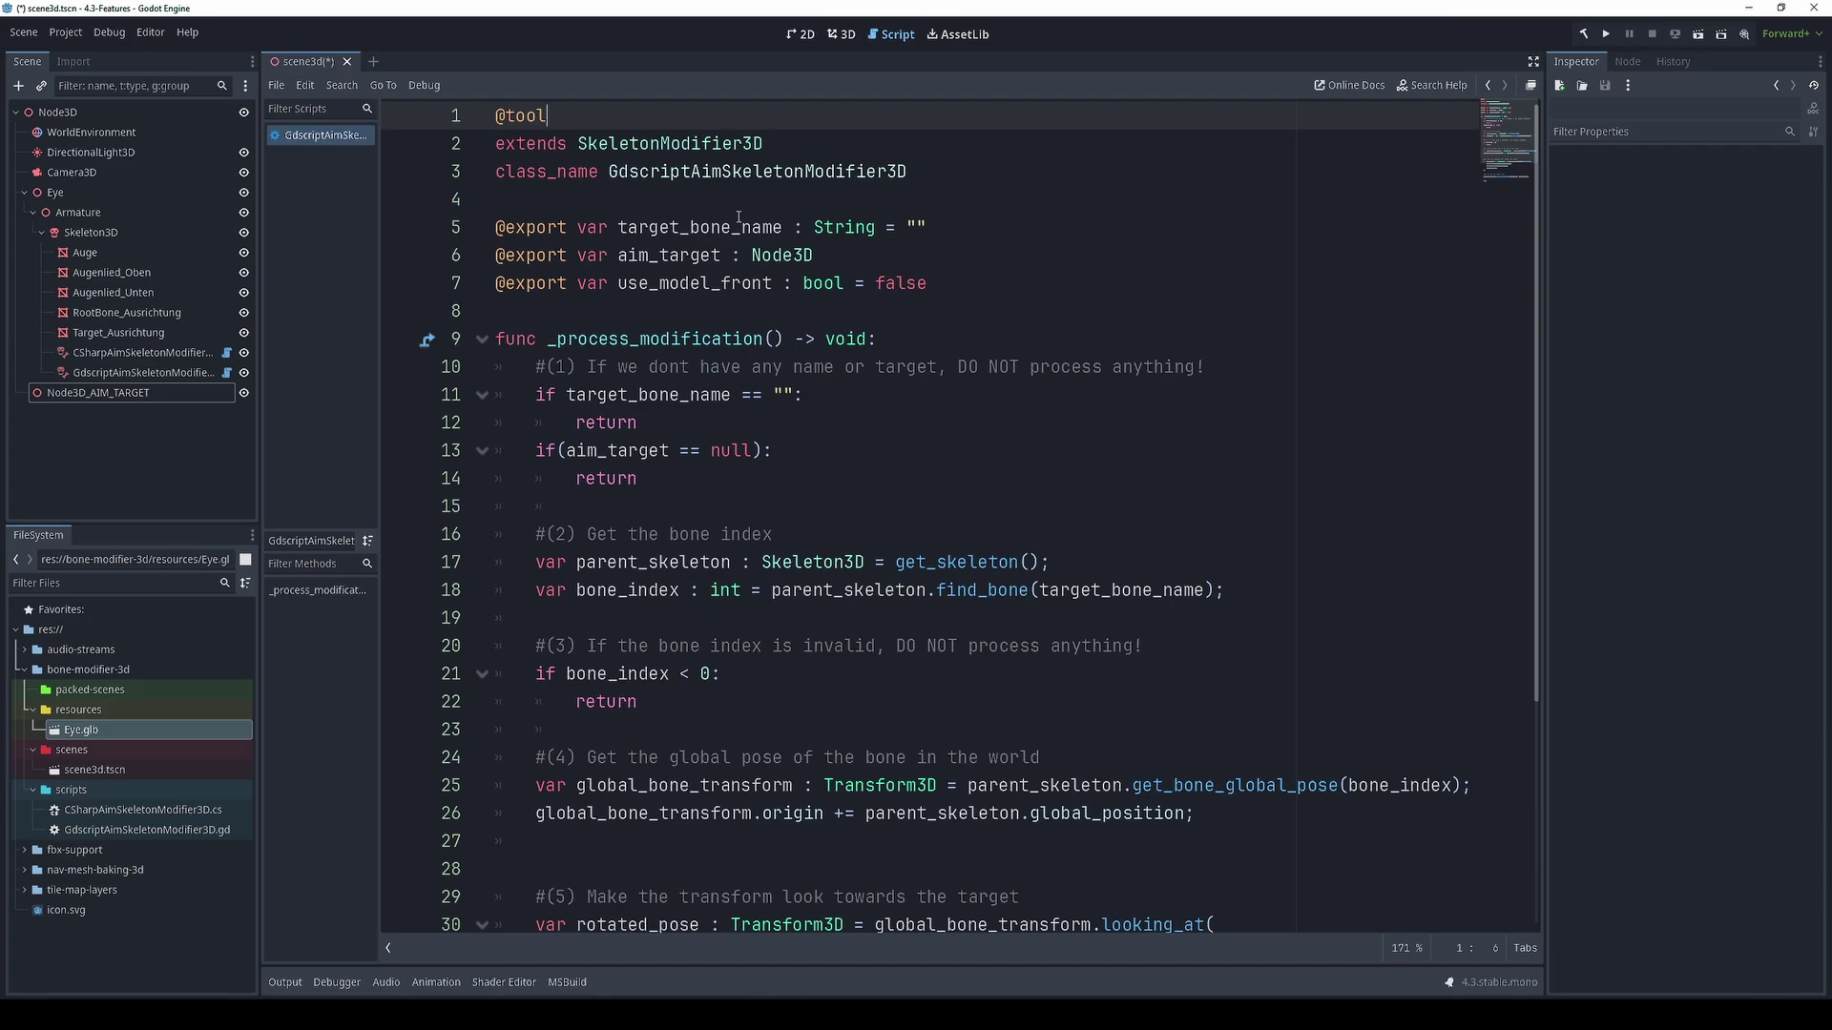
{"action": "left_click_drag", "start_coordinate": [550, 116], "coordinate": [459, 131]}
{"action": "double_click", "coordinate": [623, 145]}
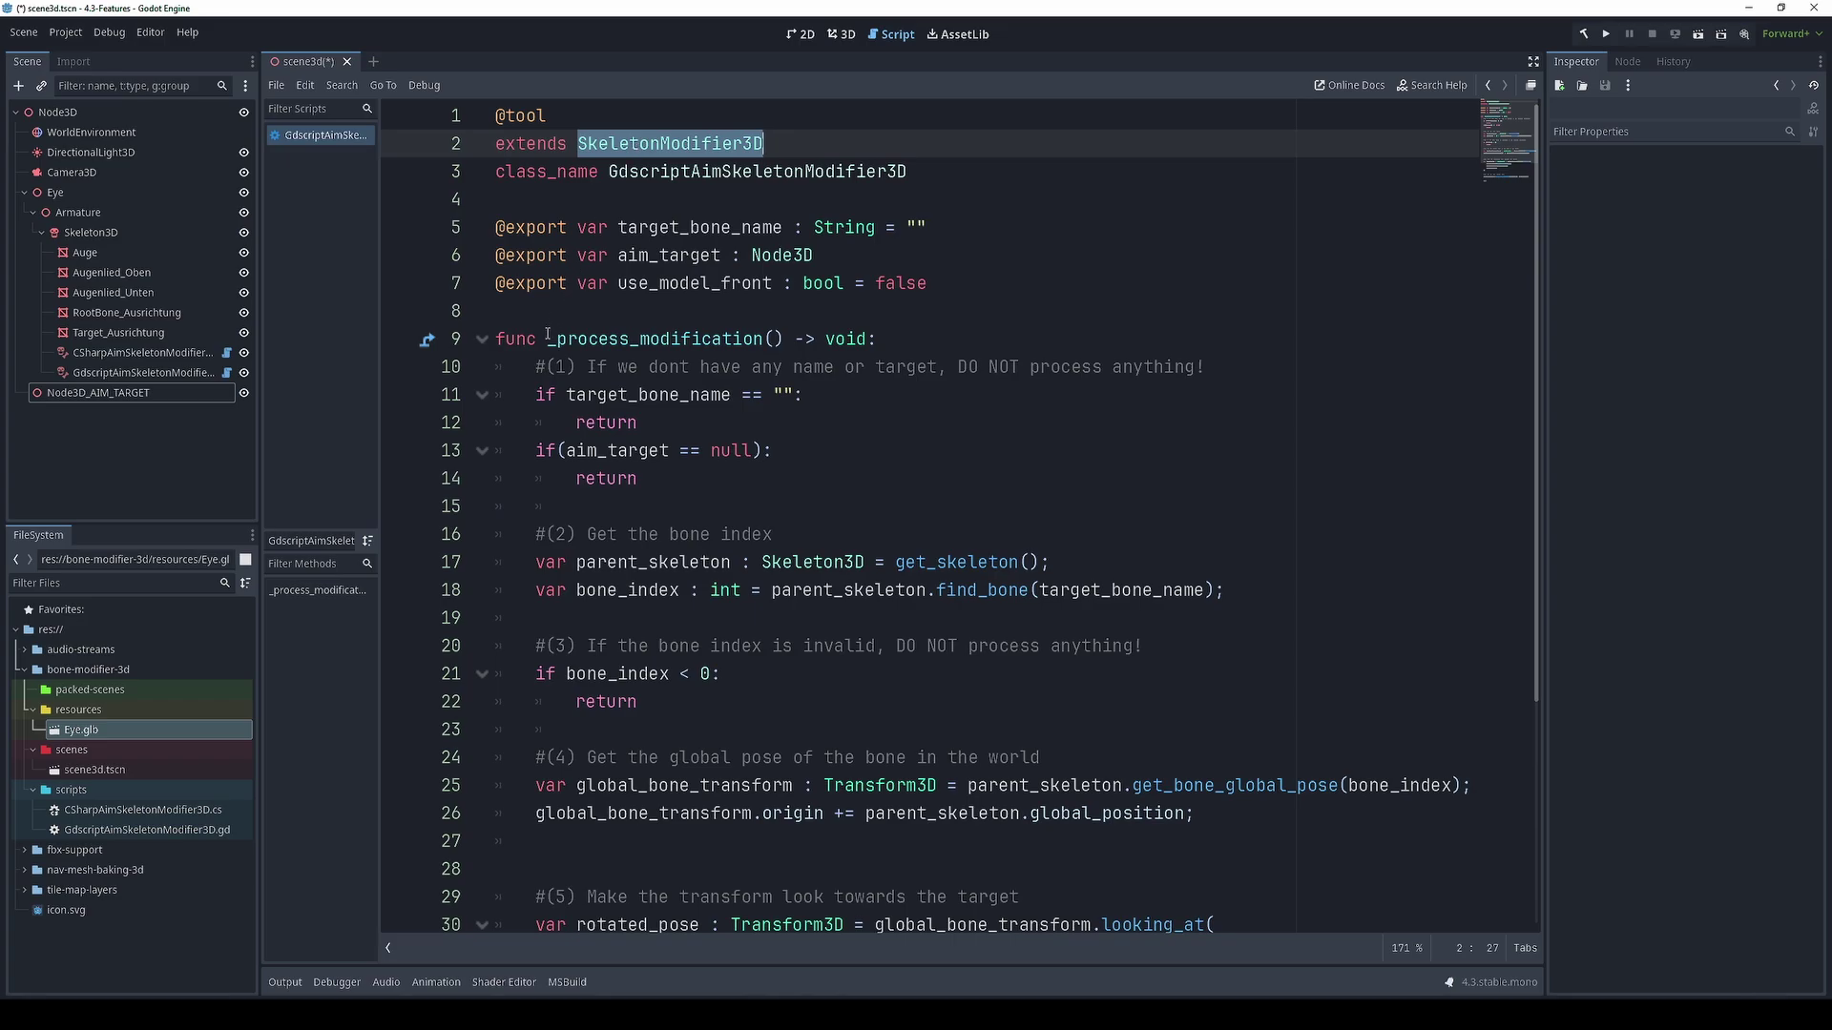
{"action": "left_click_drag", "start_coordinate": [548, 339], "coordinate": [783, 339]}
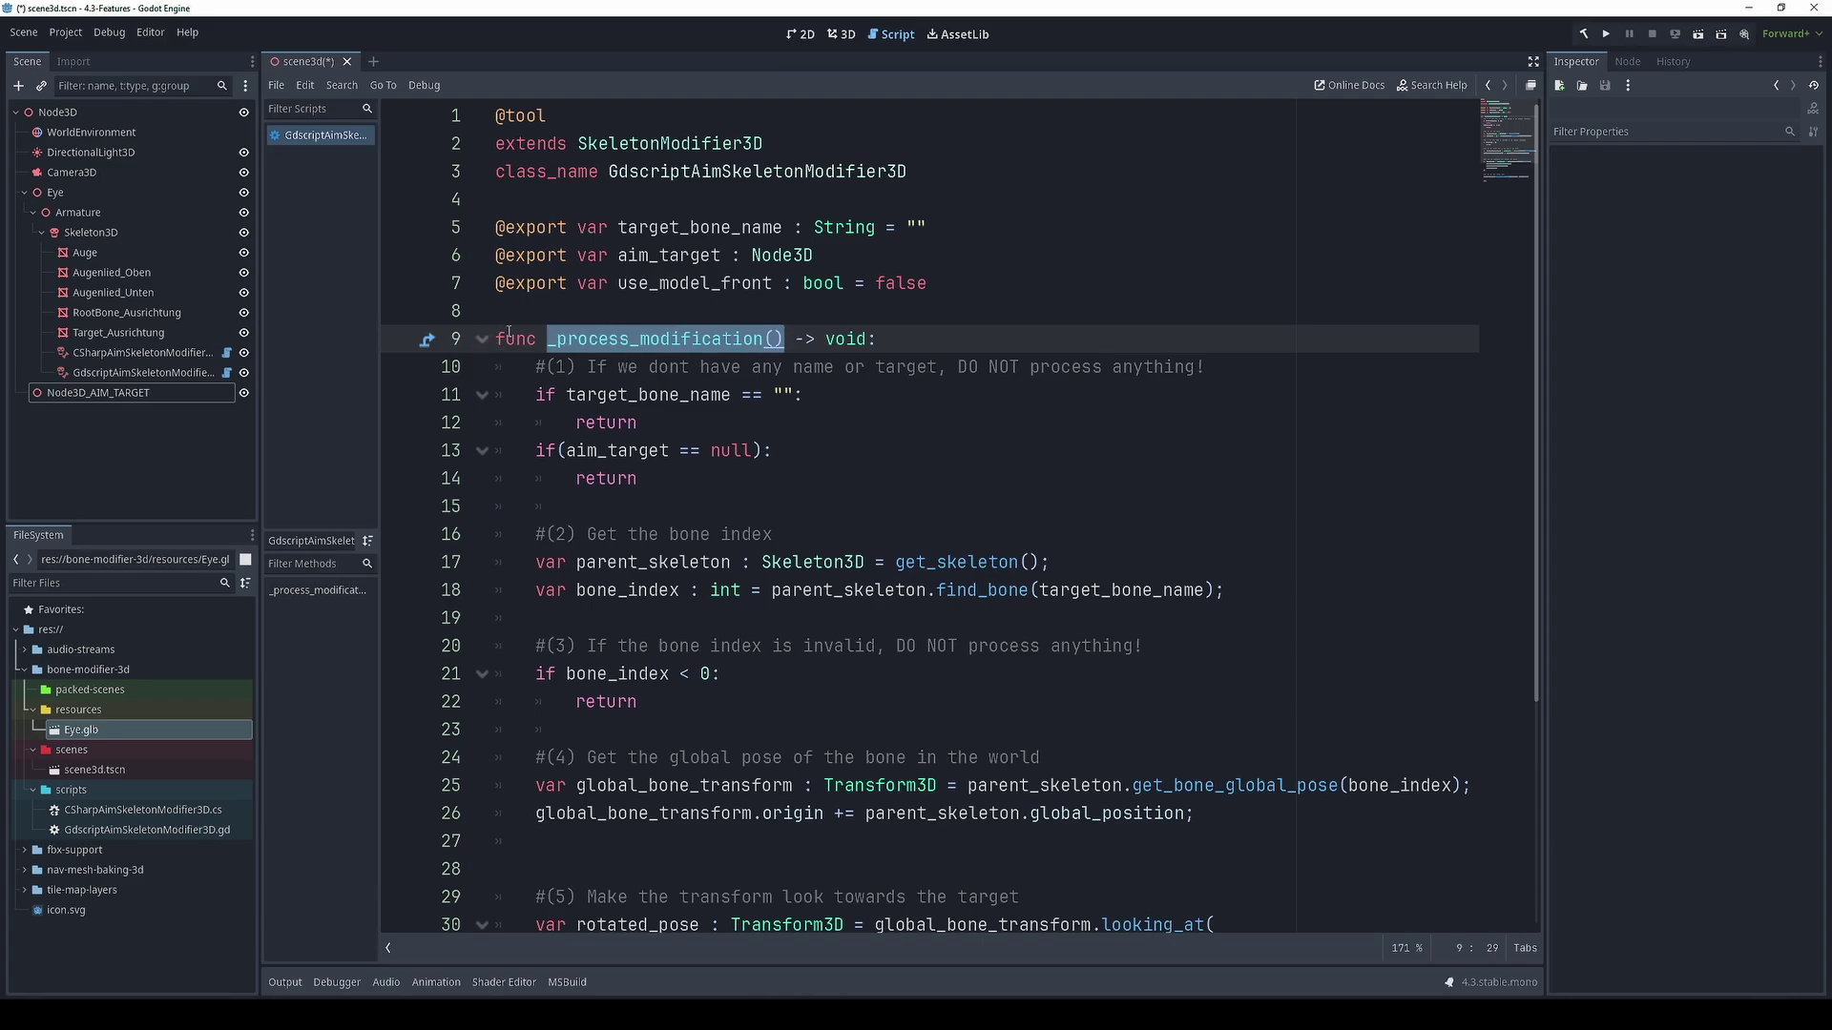
{"action": "double_click", "coordinate": [532, 169]}
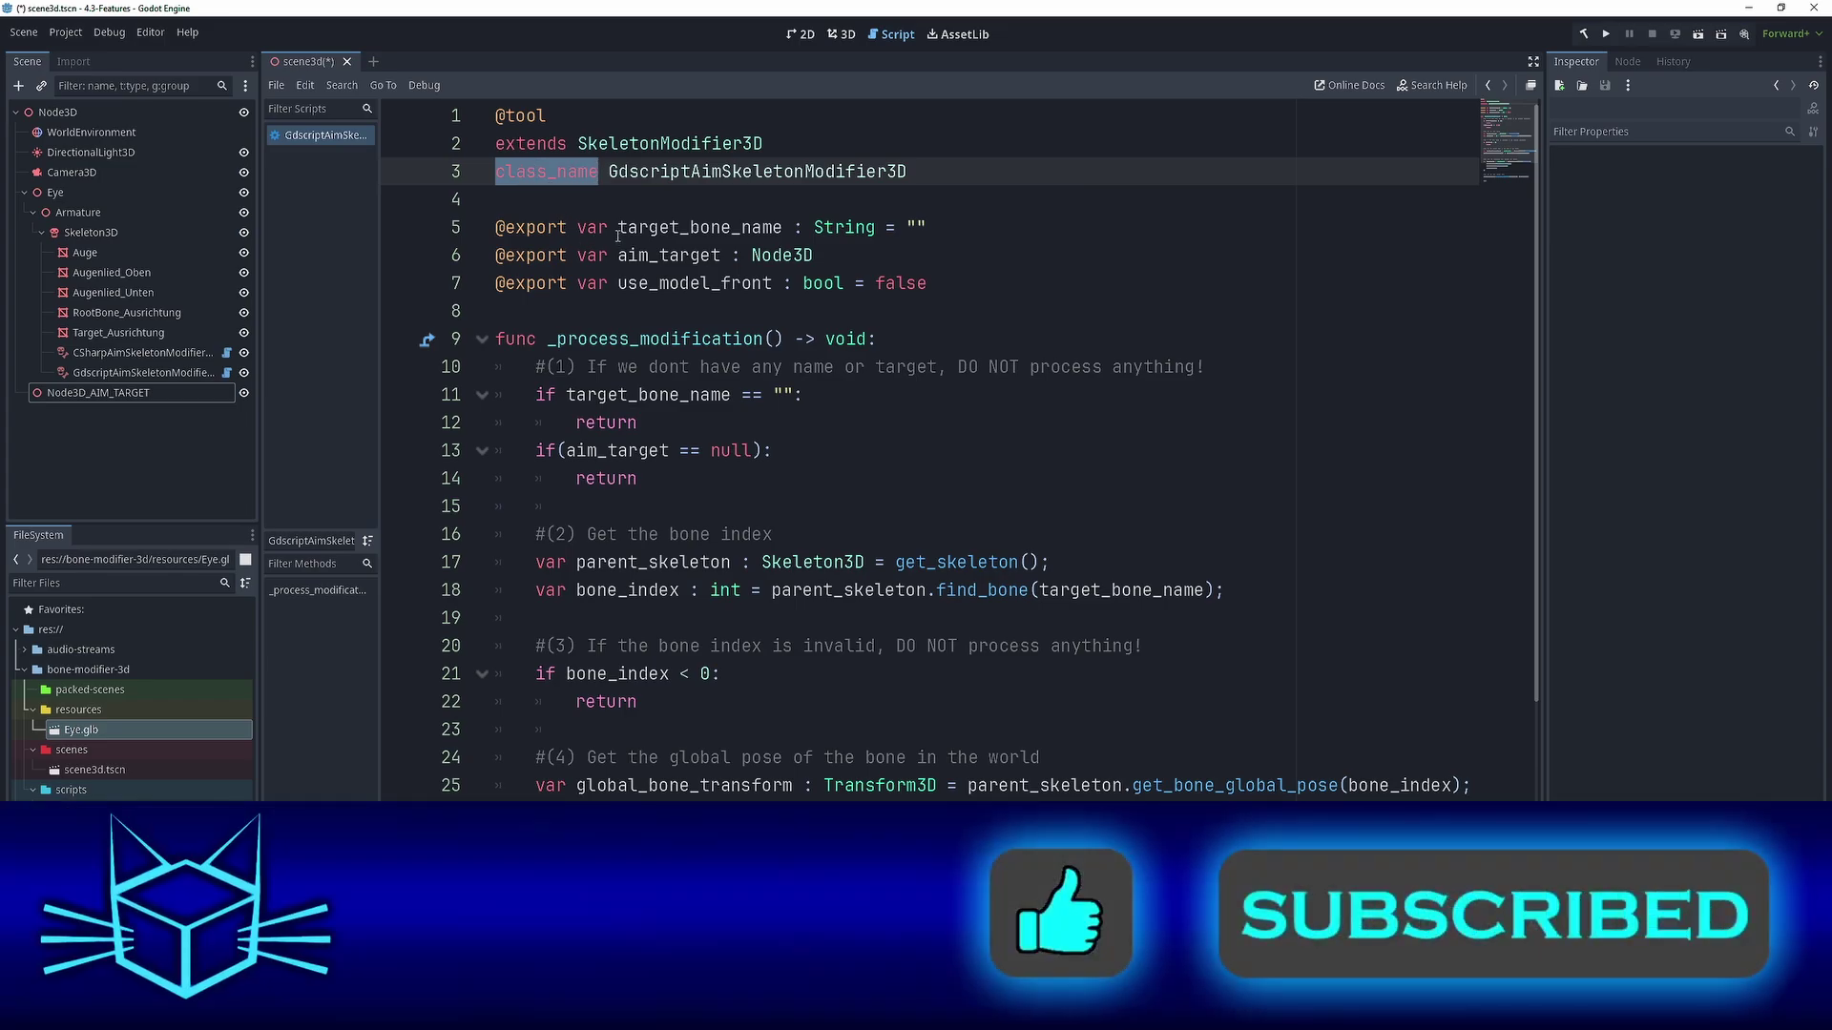
{"action": "left_click_drag", "start_coordinate": [618, 231], "coordinate": [941, 228]}
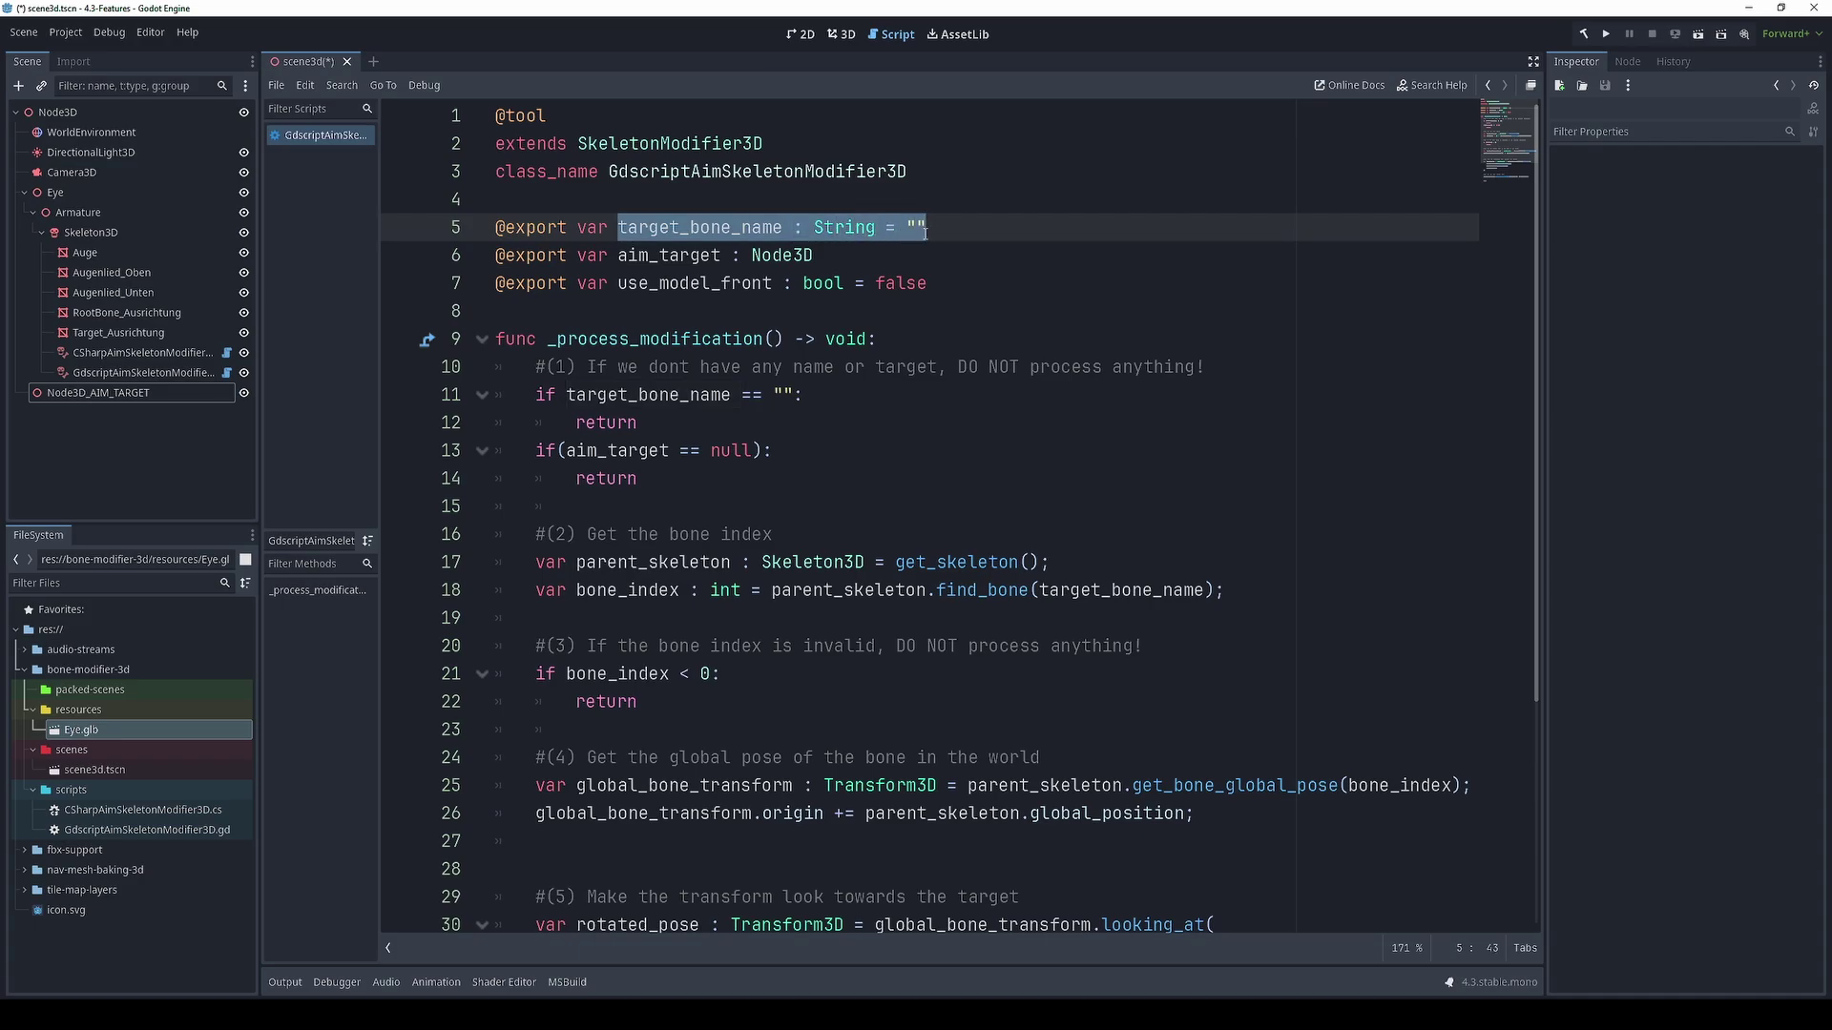
{"action": "left_click_drag", "start_coordinate": [830, 255], "coordinate": [619, 255]}
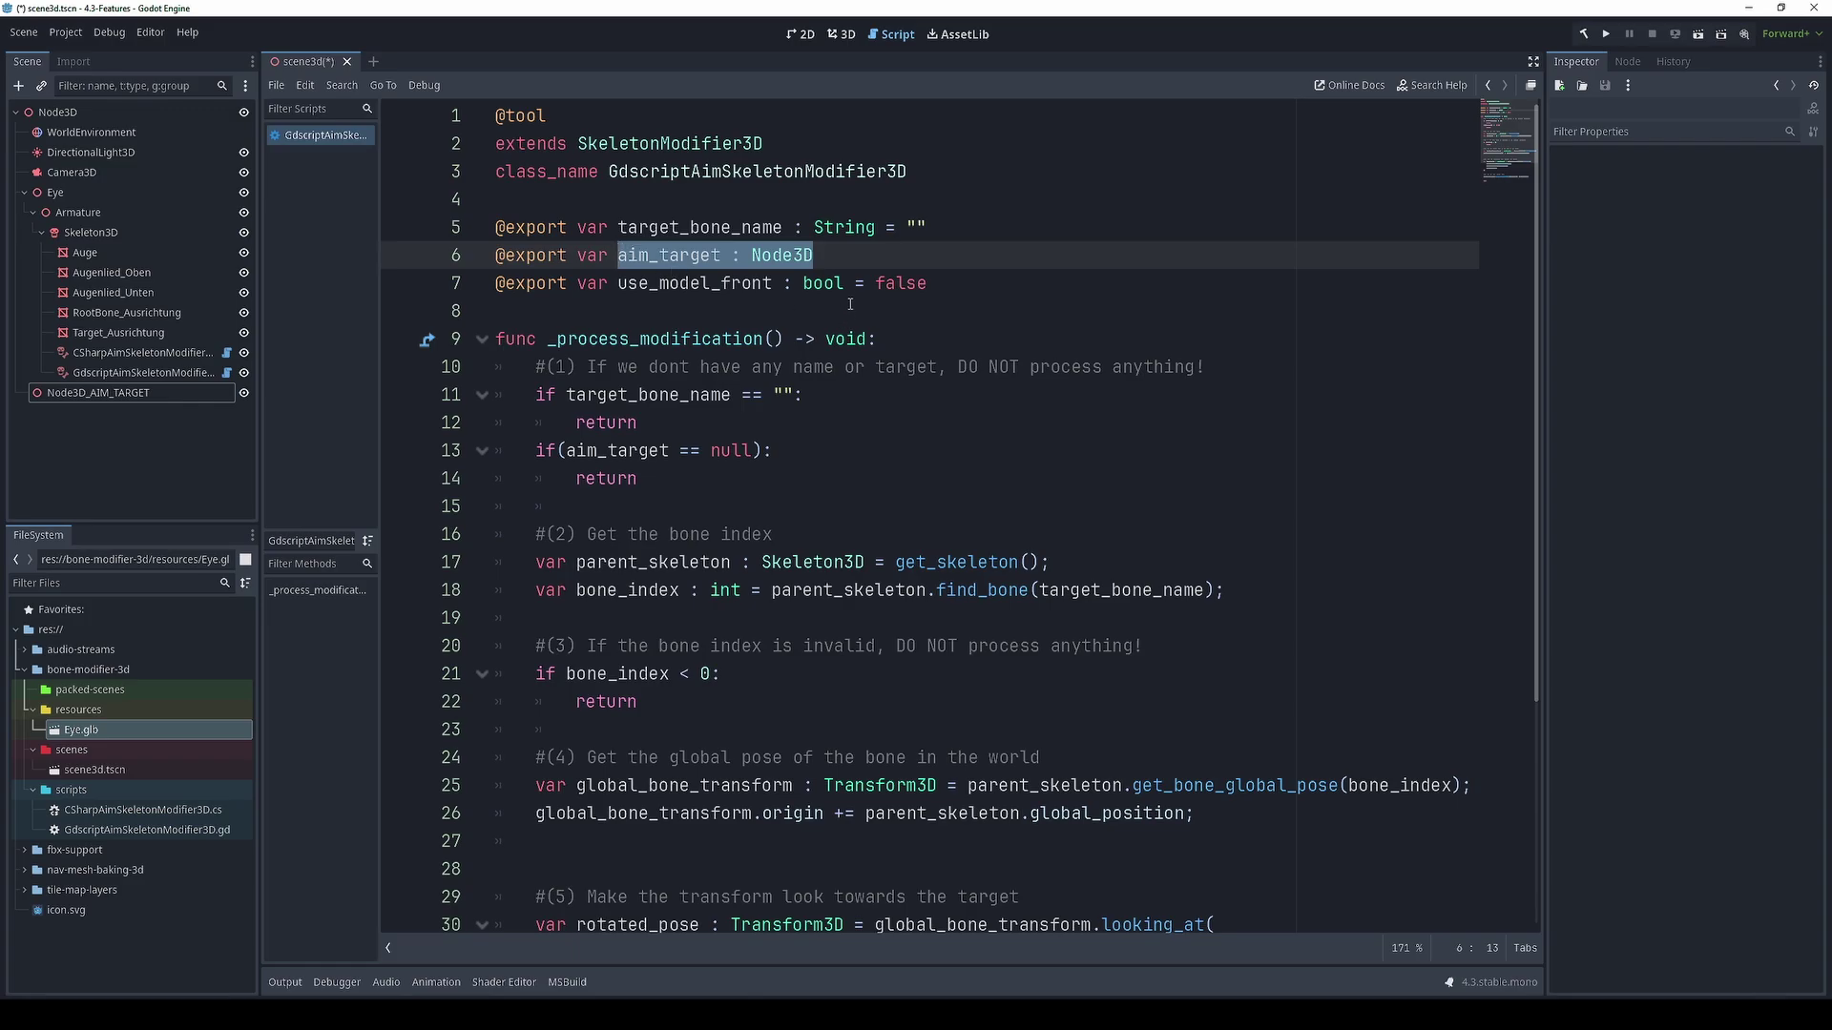
{"action": "left_click_drag", "start_coordinate": [845, 283], "coordinate": [618, 283]}
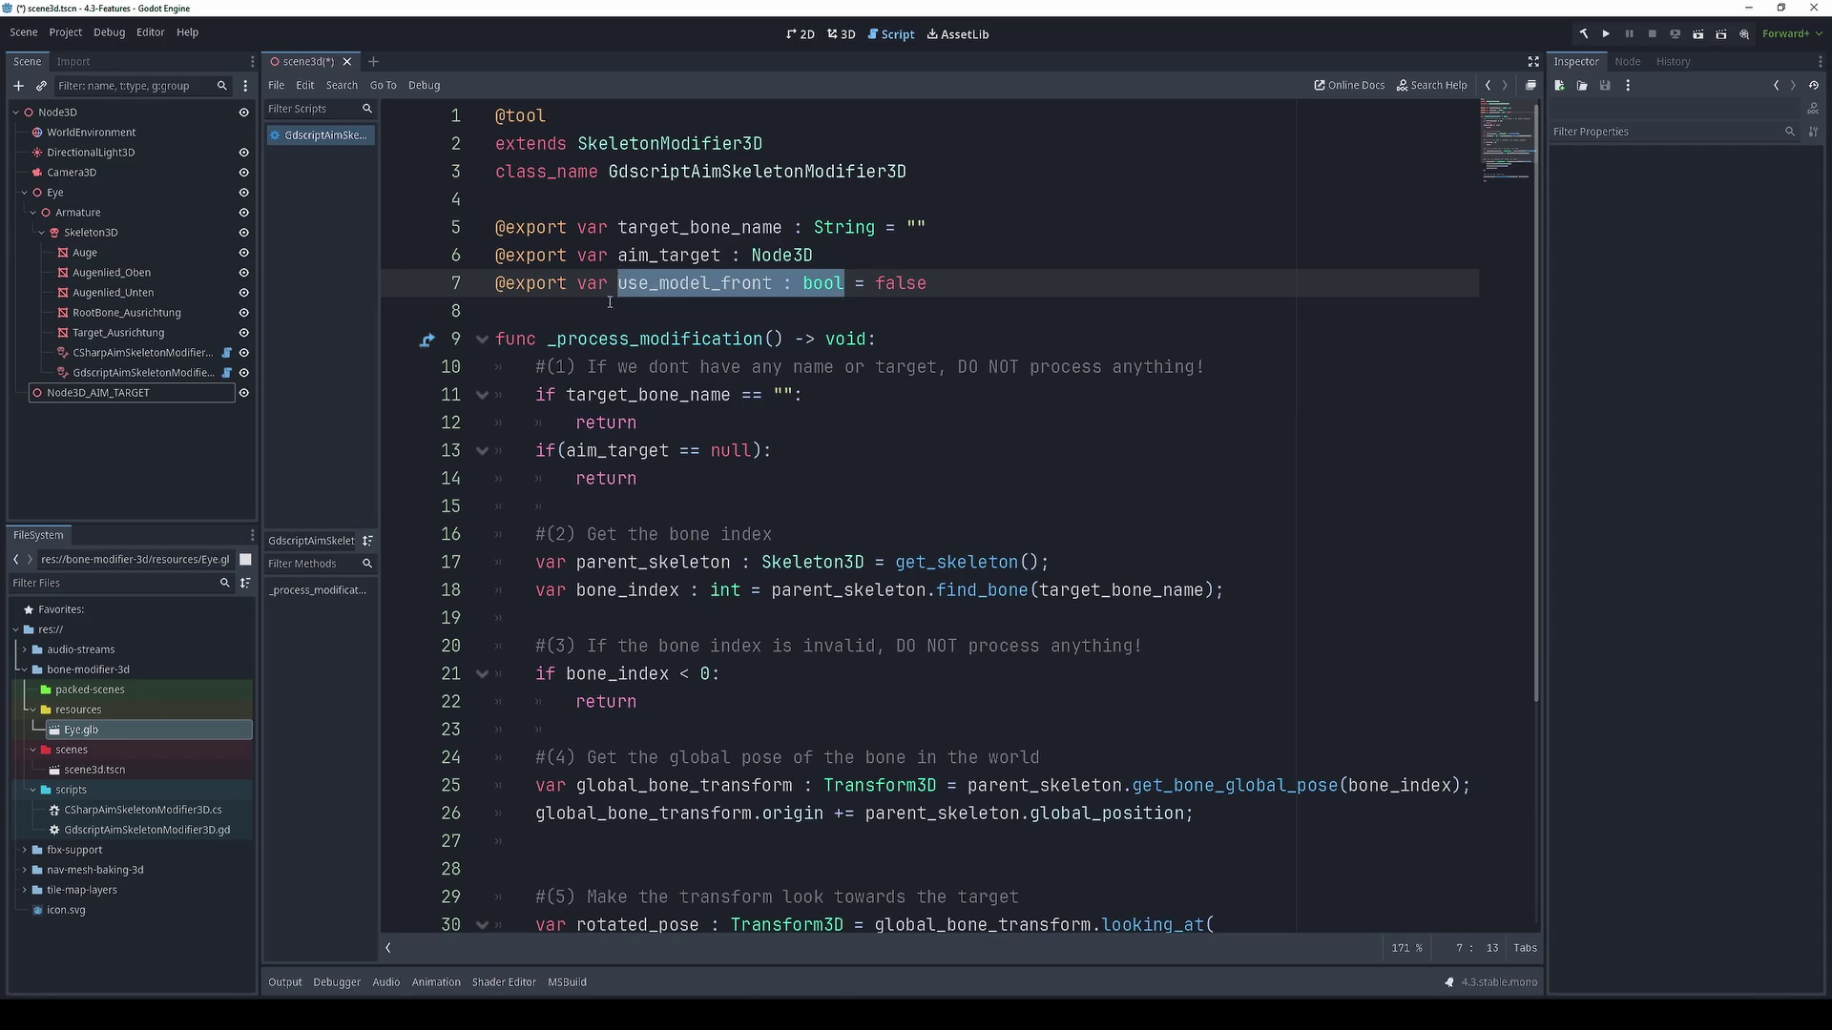
{"action": "left_click_drag", "start_coordinate": [941, 286], "coordinate": [395, 236]}
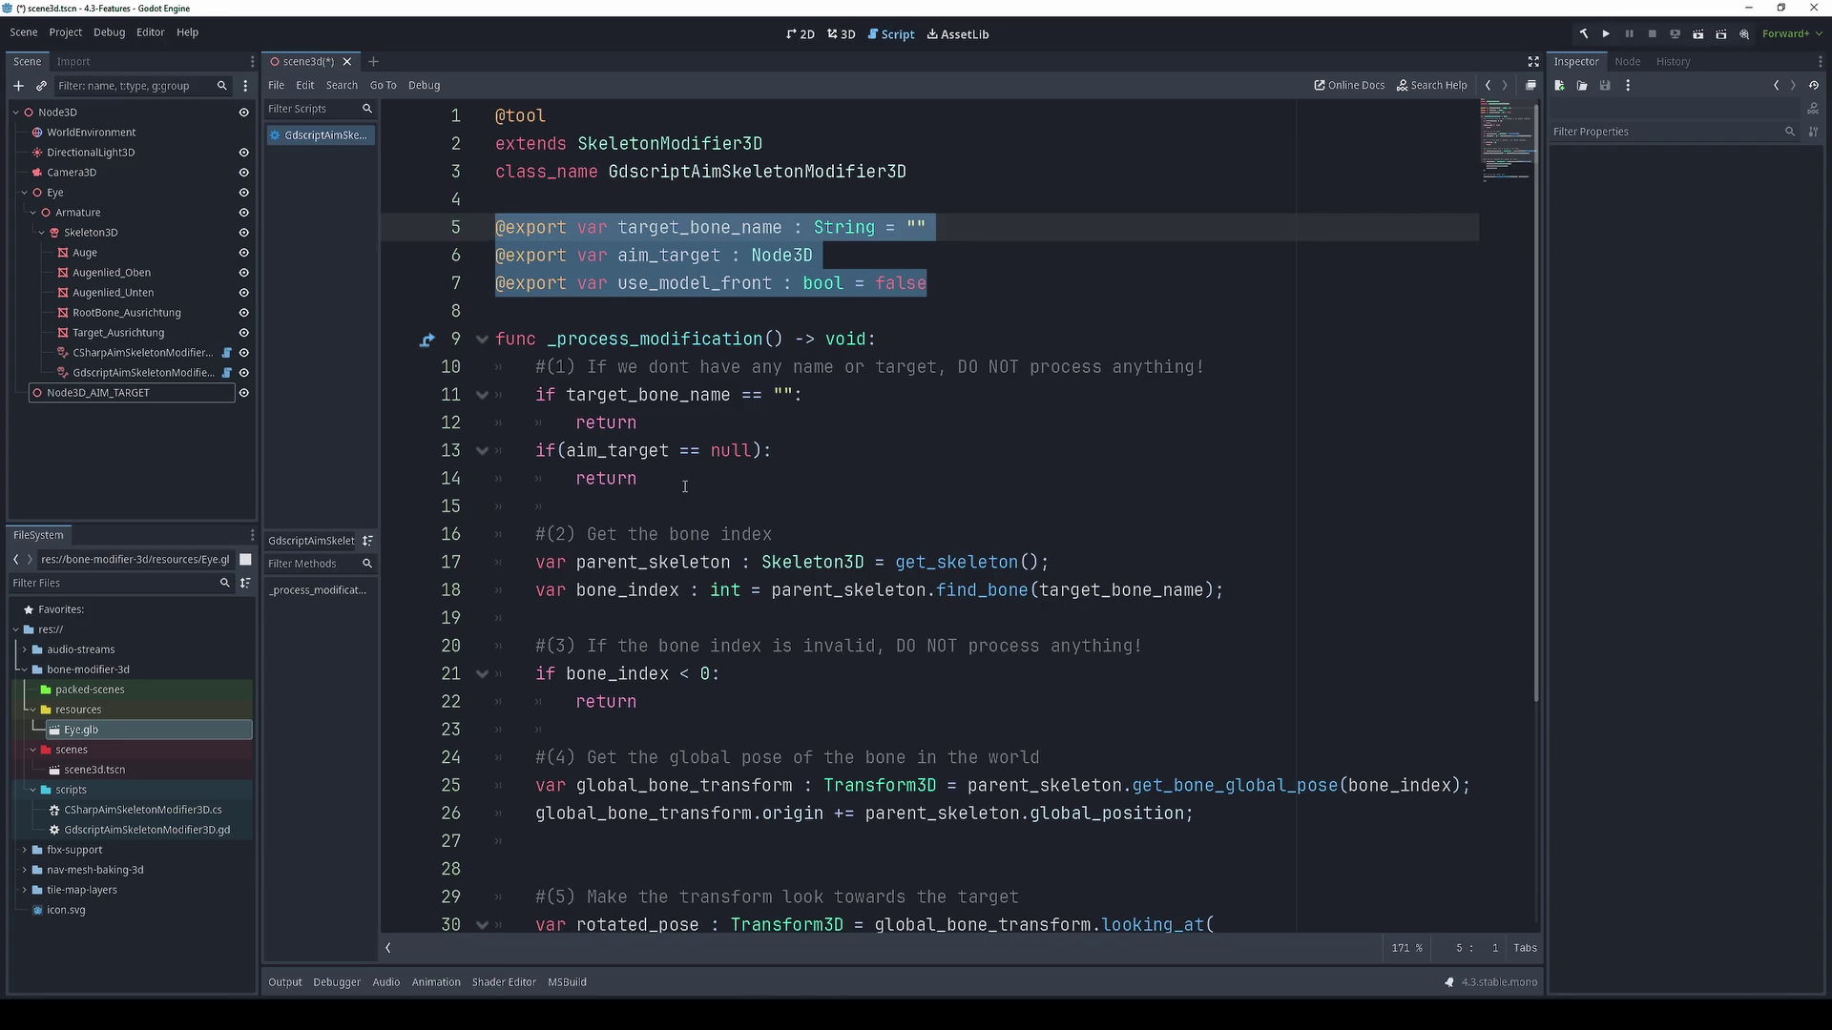
{"action": "left_click_drag", "start_coordinate": [661, 420], "coordinate": [416, 397]}
{"action": "left_click_drag", "start_coordinate": [649, 479], "coordinate": [416, 397]}
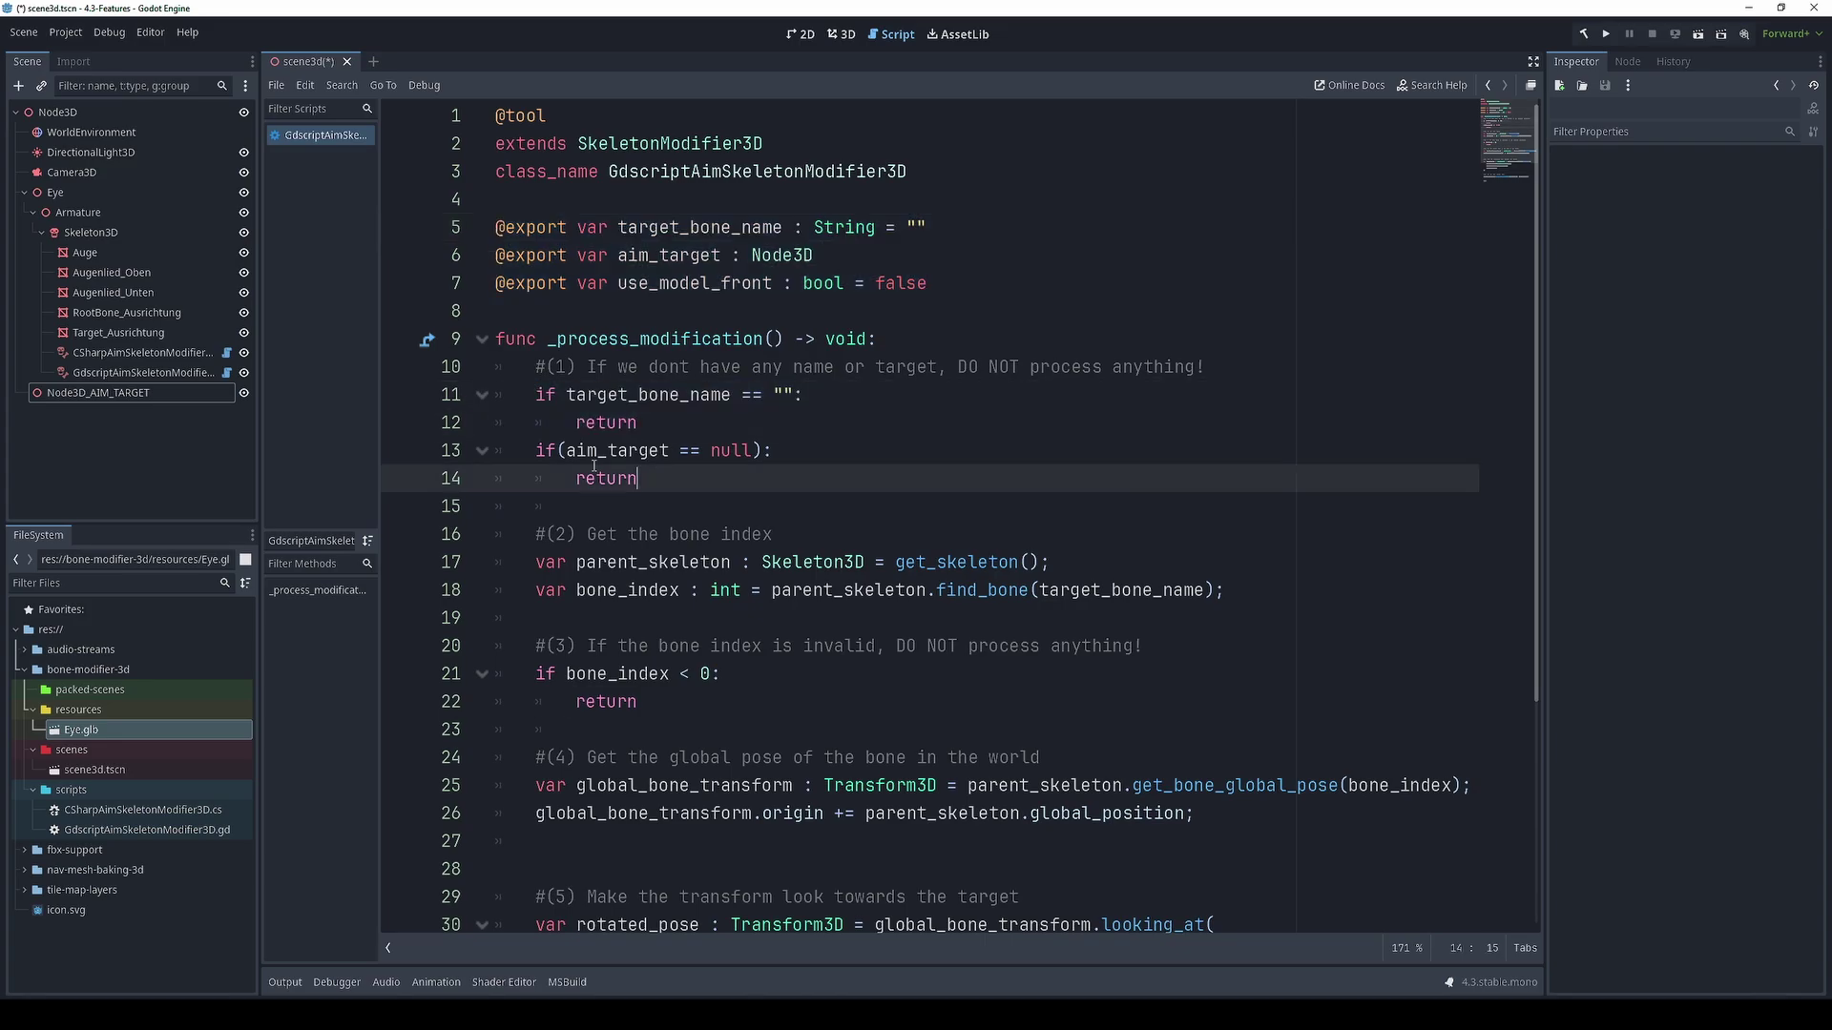
{"action": "scroll", "coordinate": [633, 464], "scroll_direction": "down", "scroll_amount": 1}
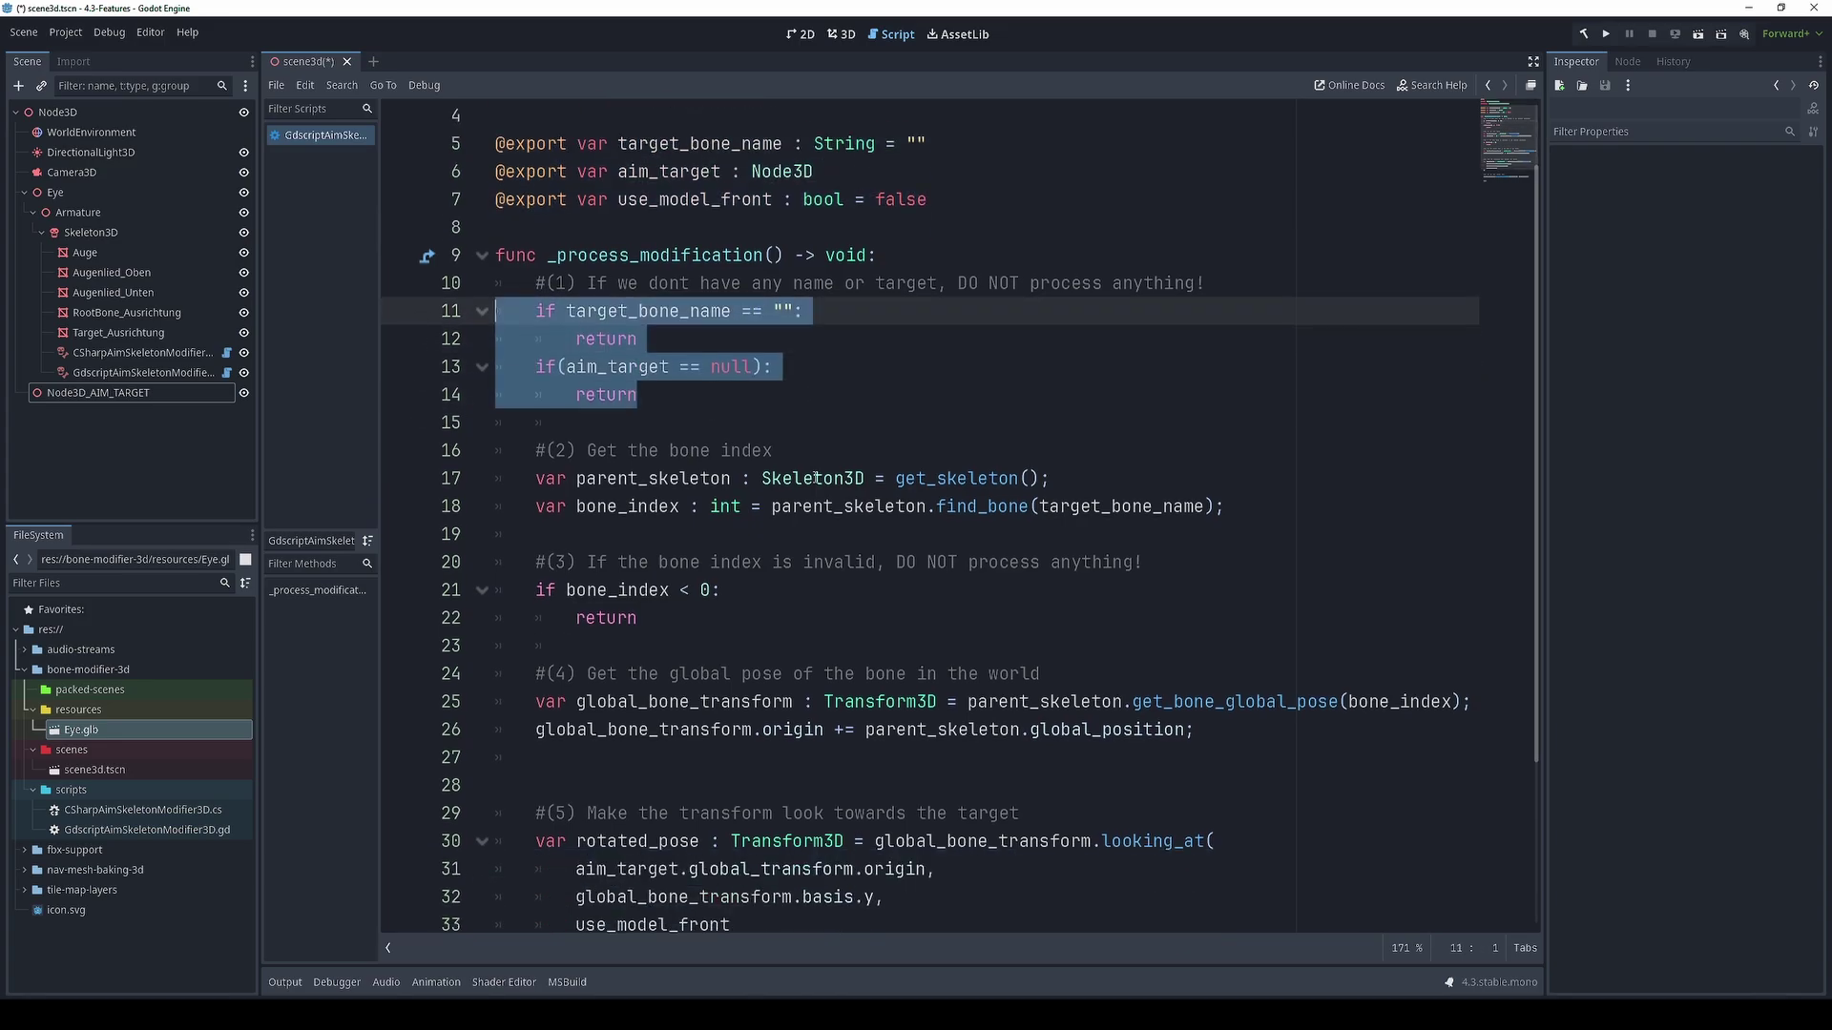
{"action": "double_click", "coordinate": [943, 478]}
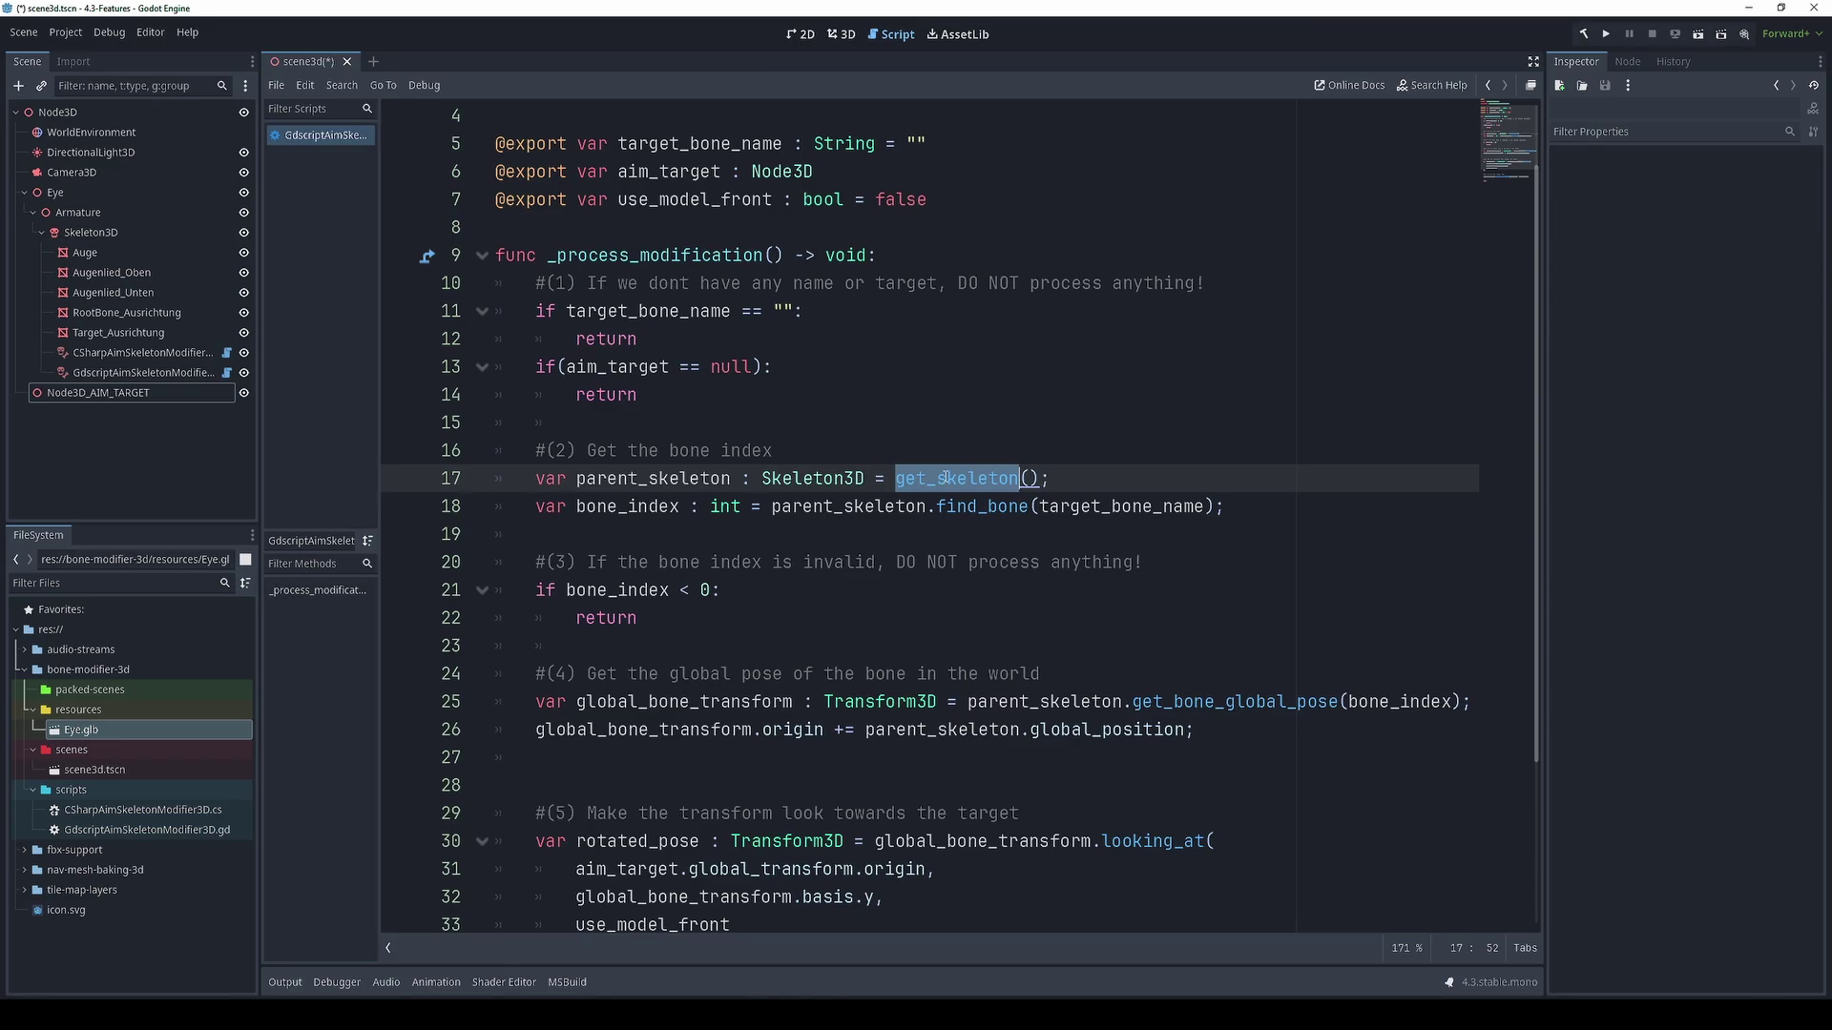
{"action": "double_click", "coordinate": [1115, 505]}
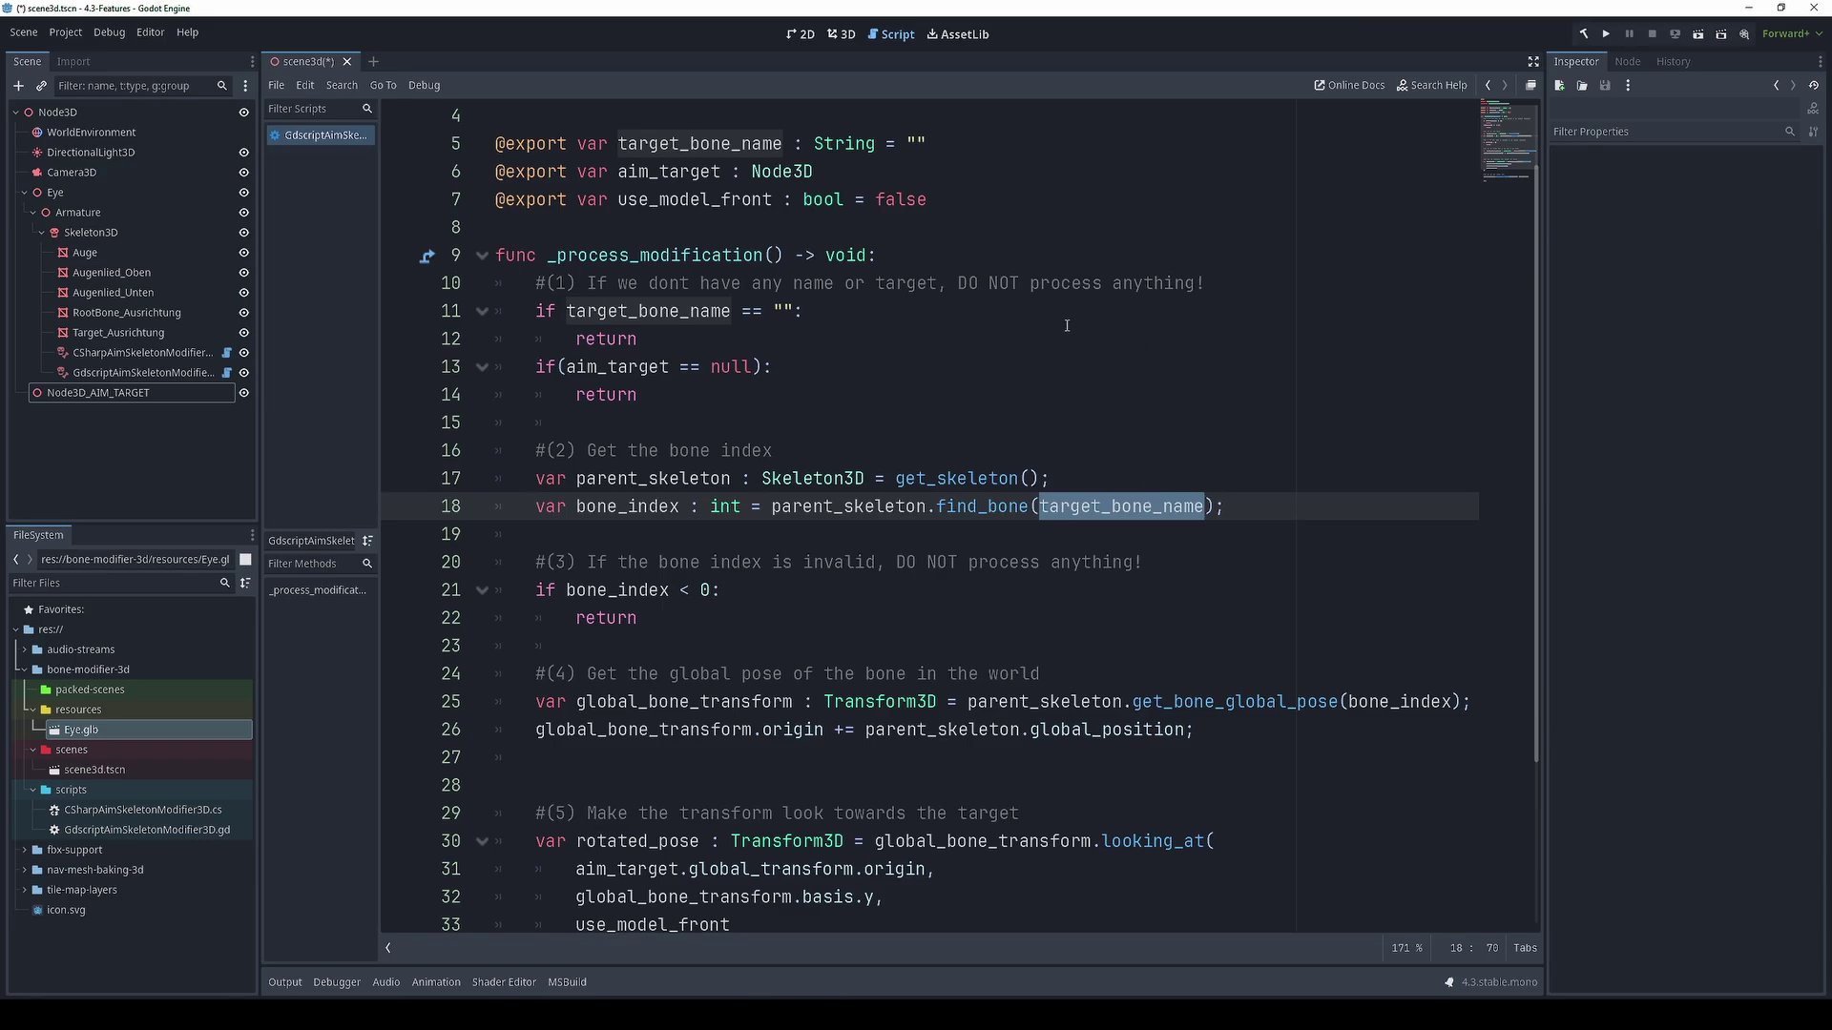
{"action": "left_click", "coordinate": [81, 231]}
{"action": "left_click", "coordinate": [1622, 181]}
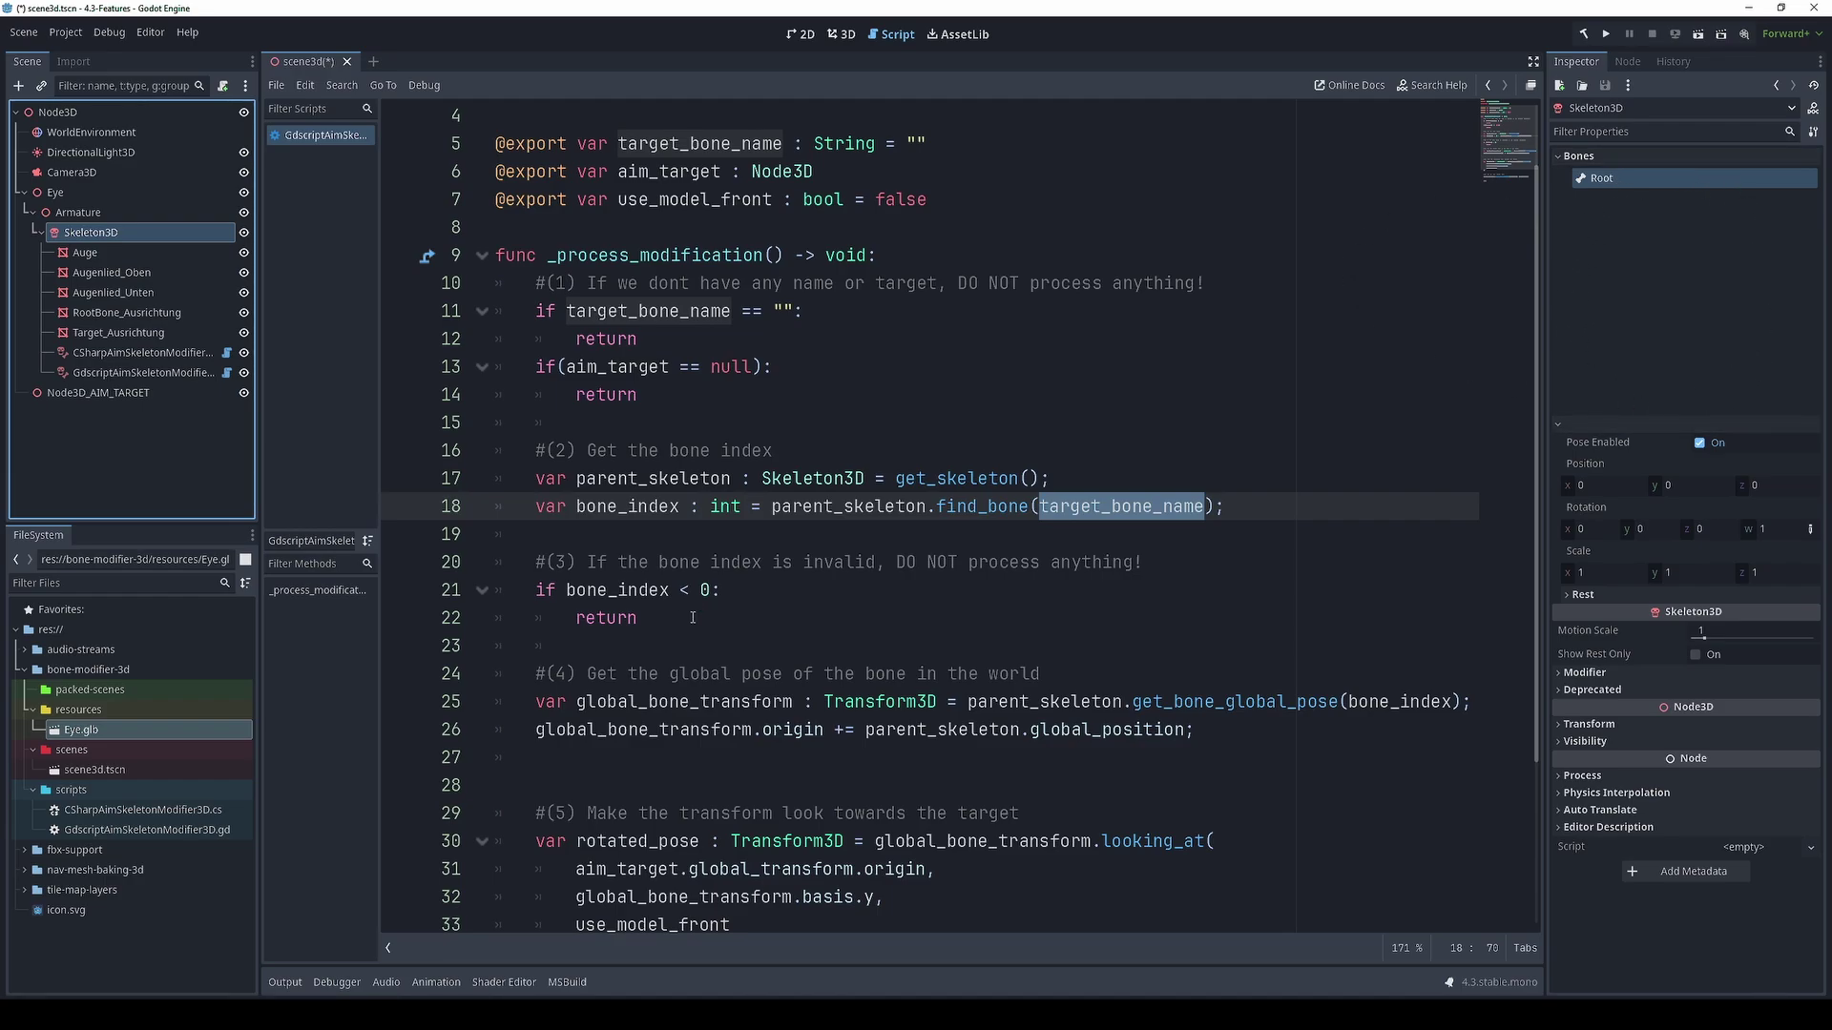
{"action": "left_click_drag", "start_coordinate": [693, 646], "coordinate": [406, 572]}
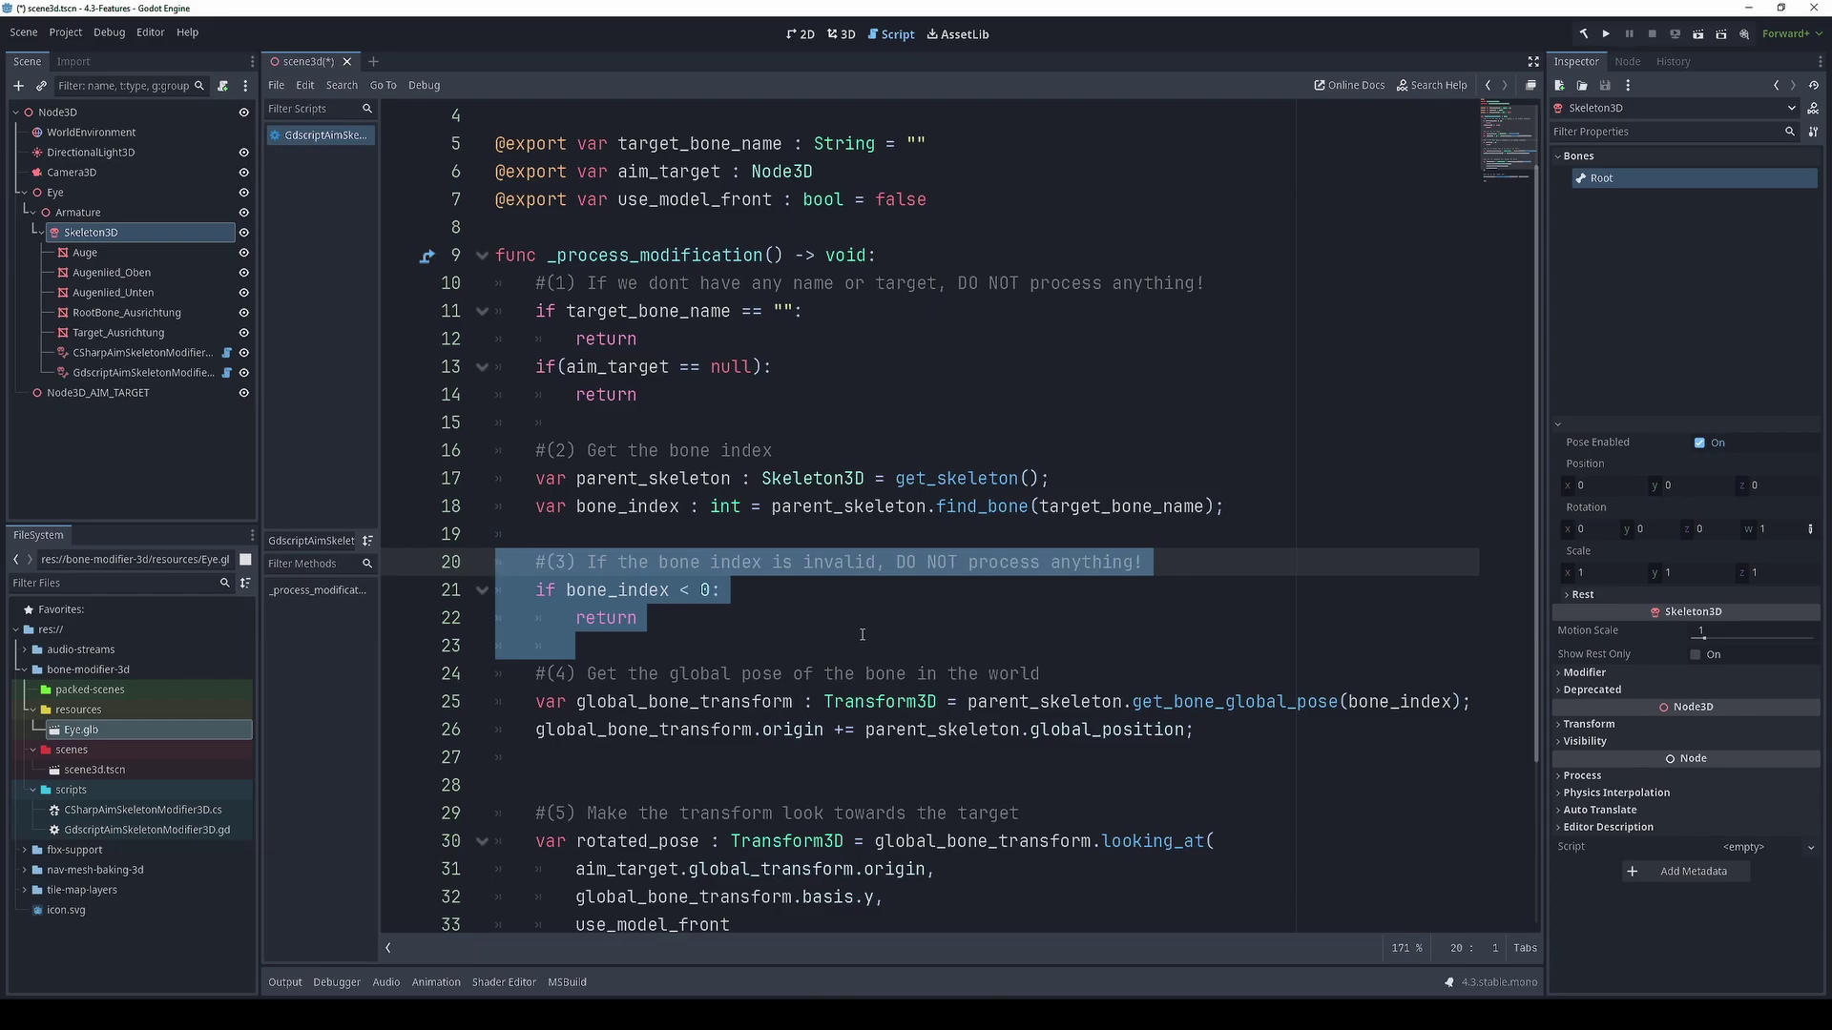
{"action": "double_click", "coordinate": [1219, 704]}
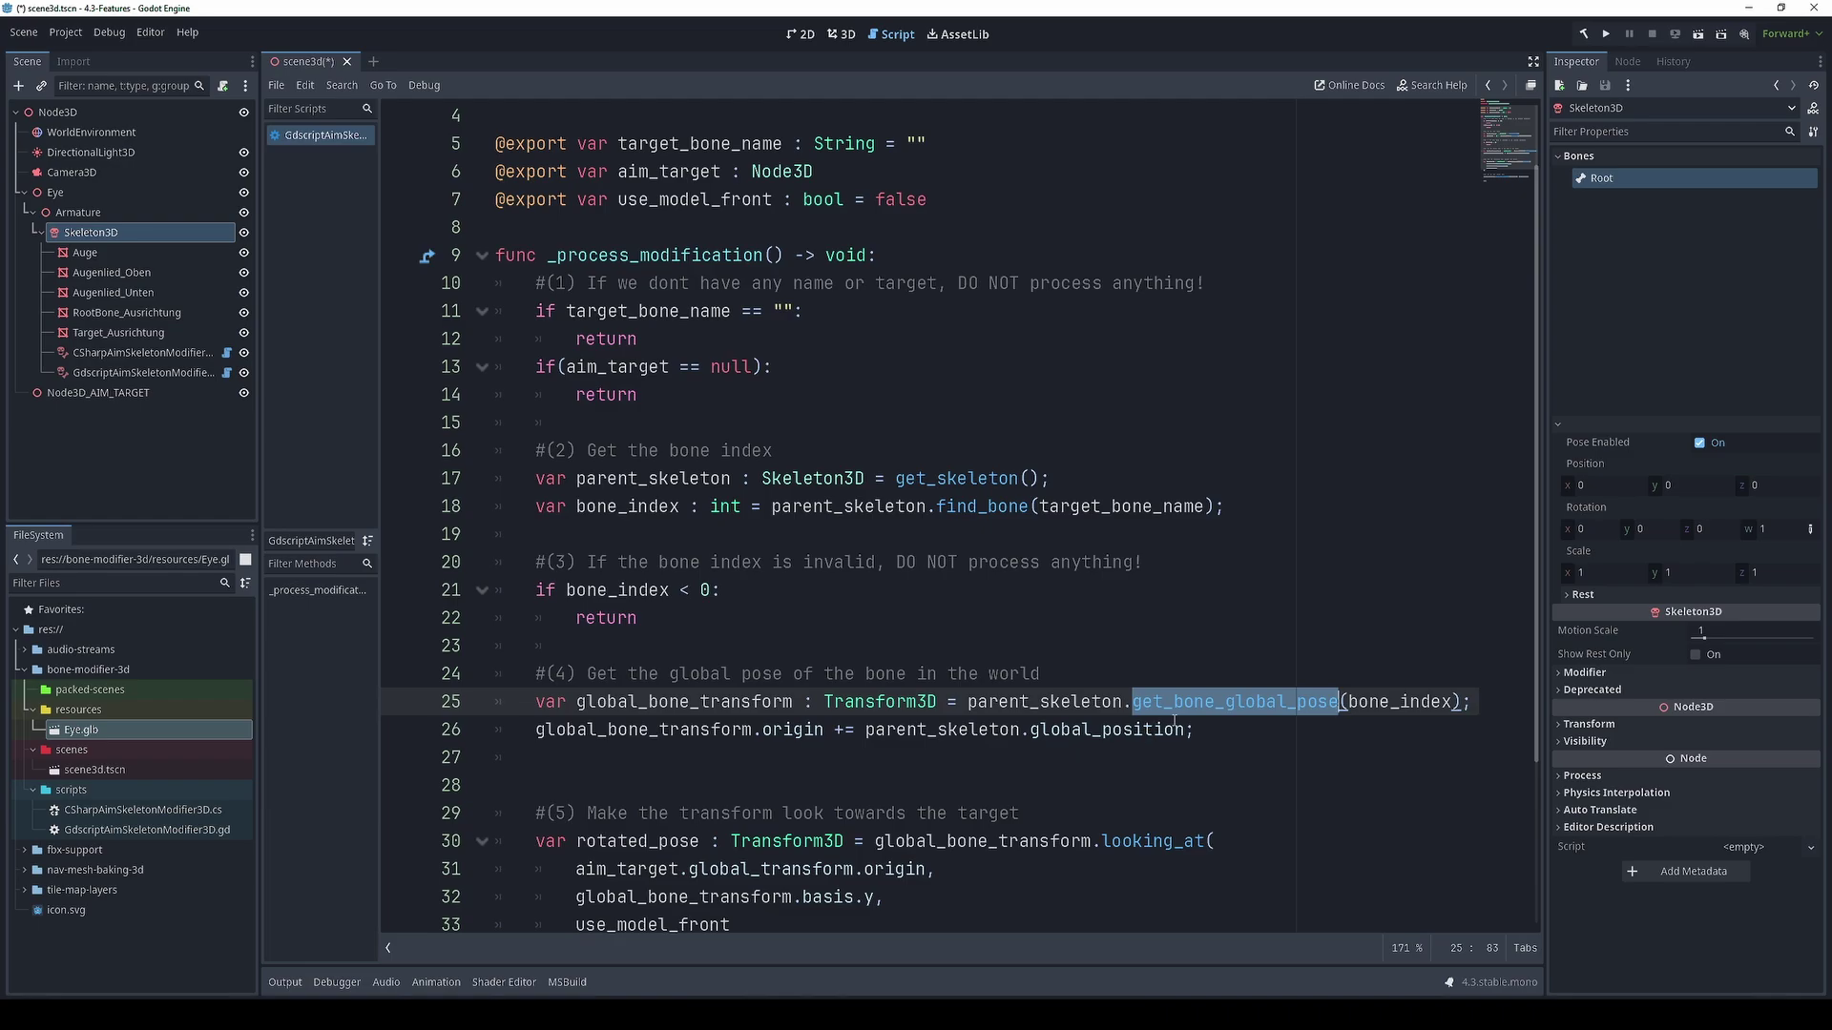
{"action": "left_click_drag", "start_coordinate": [1187, 731], "coordinate": [866, 731]}
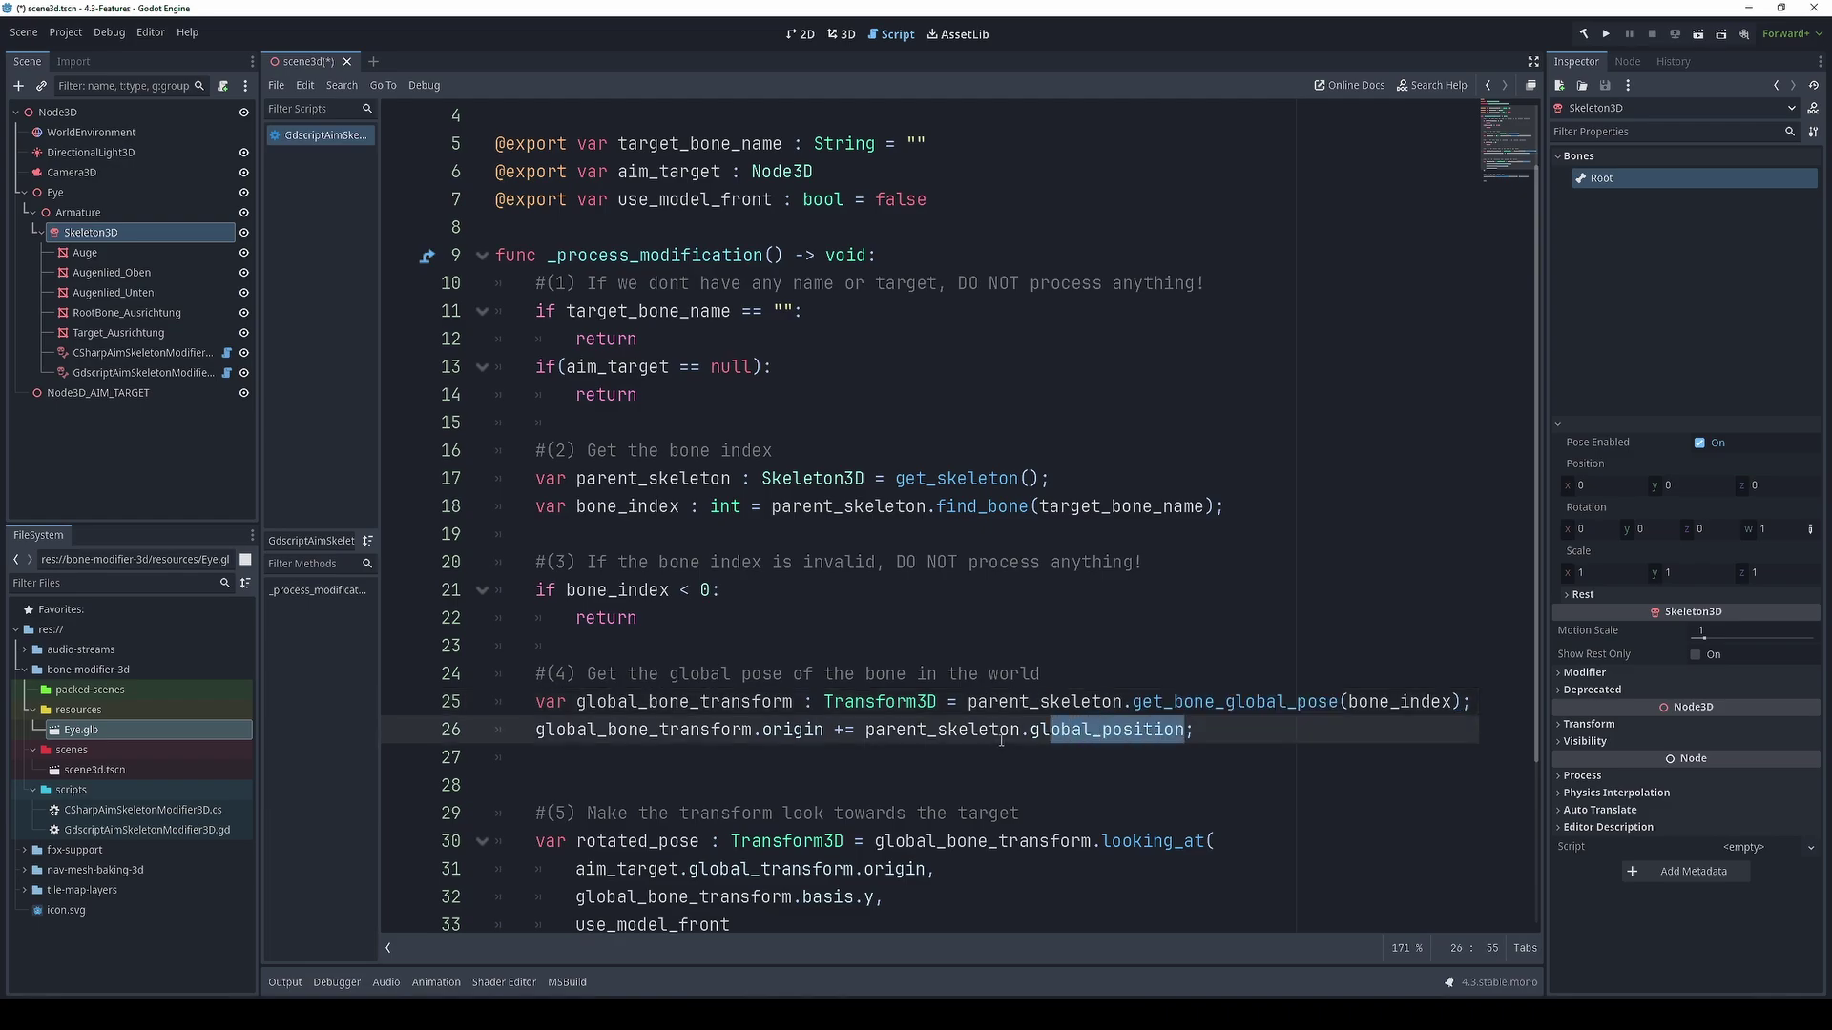
{"action": "double_click", "coordinate": [786, 729]}
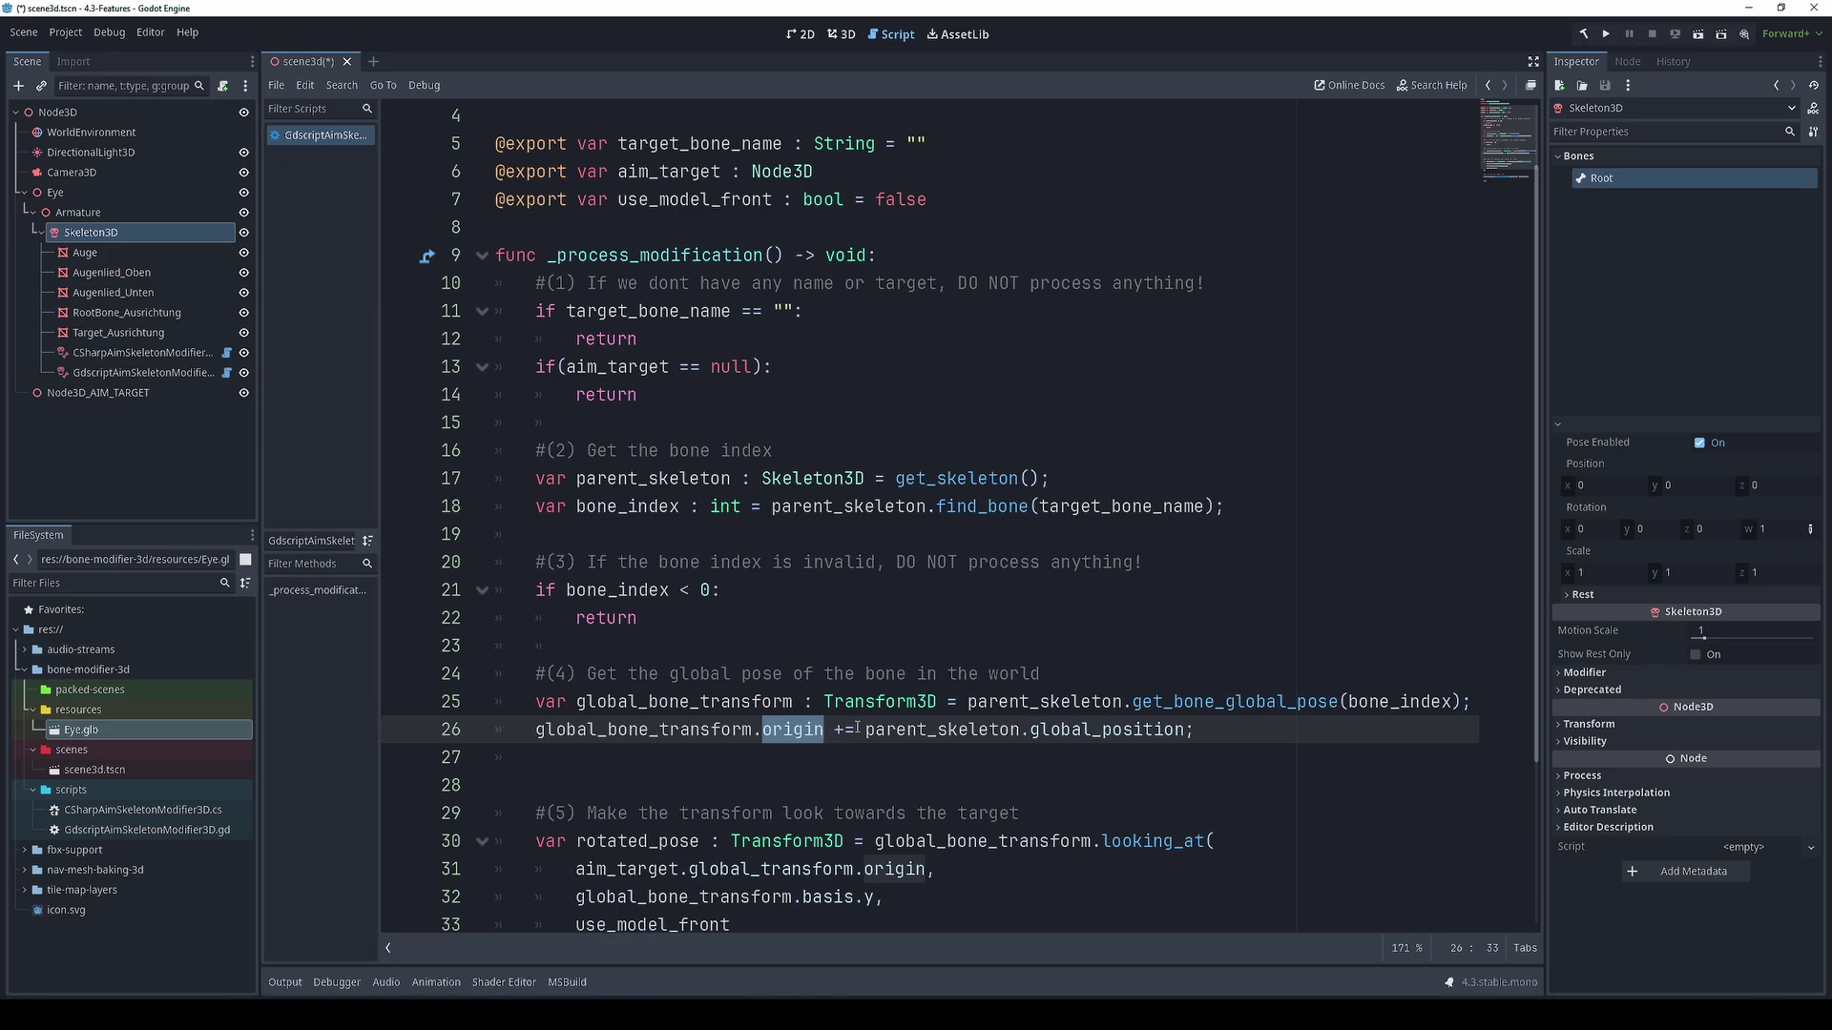
{"action": "scroll", "coordinate": [891, 701], "scroll_direction": "down", "scroll_amount": 2}
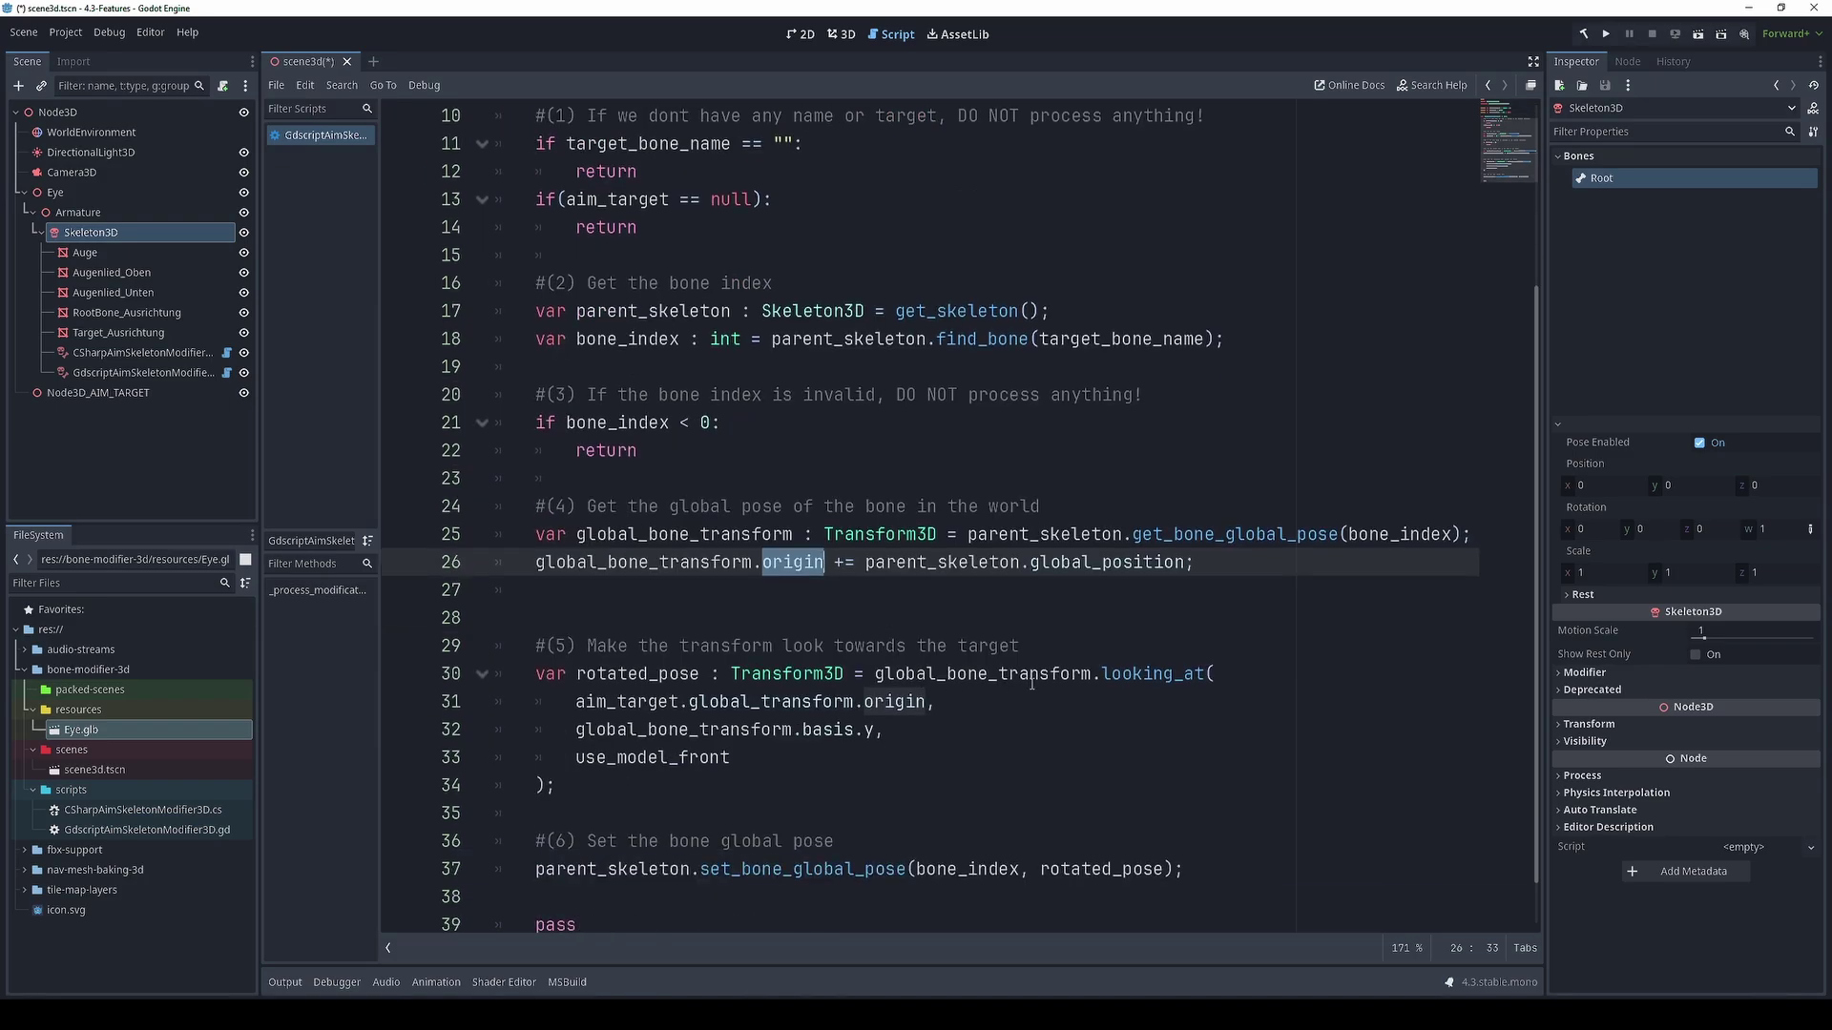
{"action": "double_click", "coordinate": [1154, 673]}
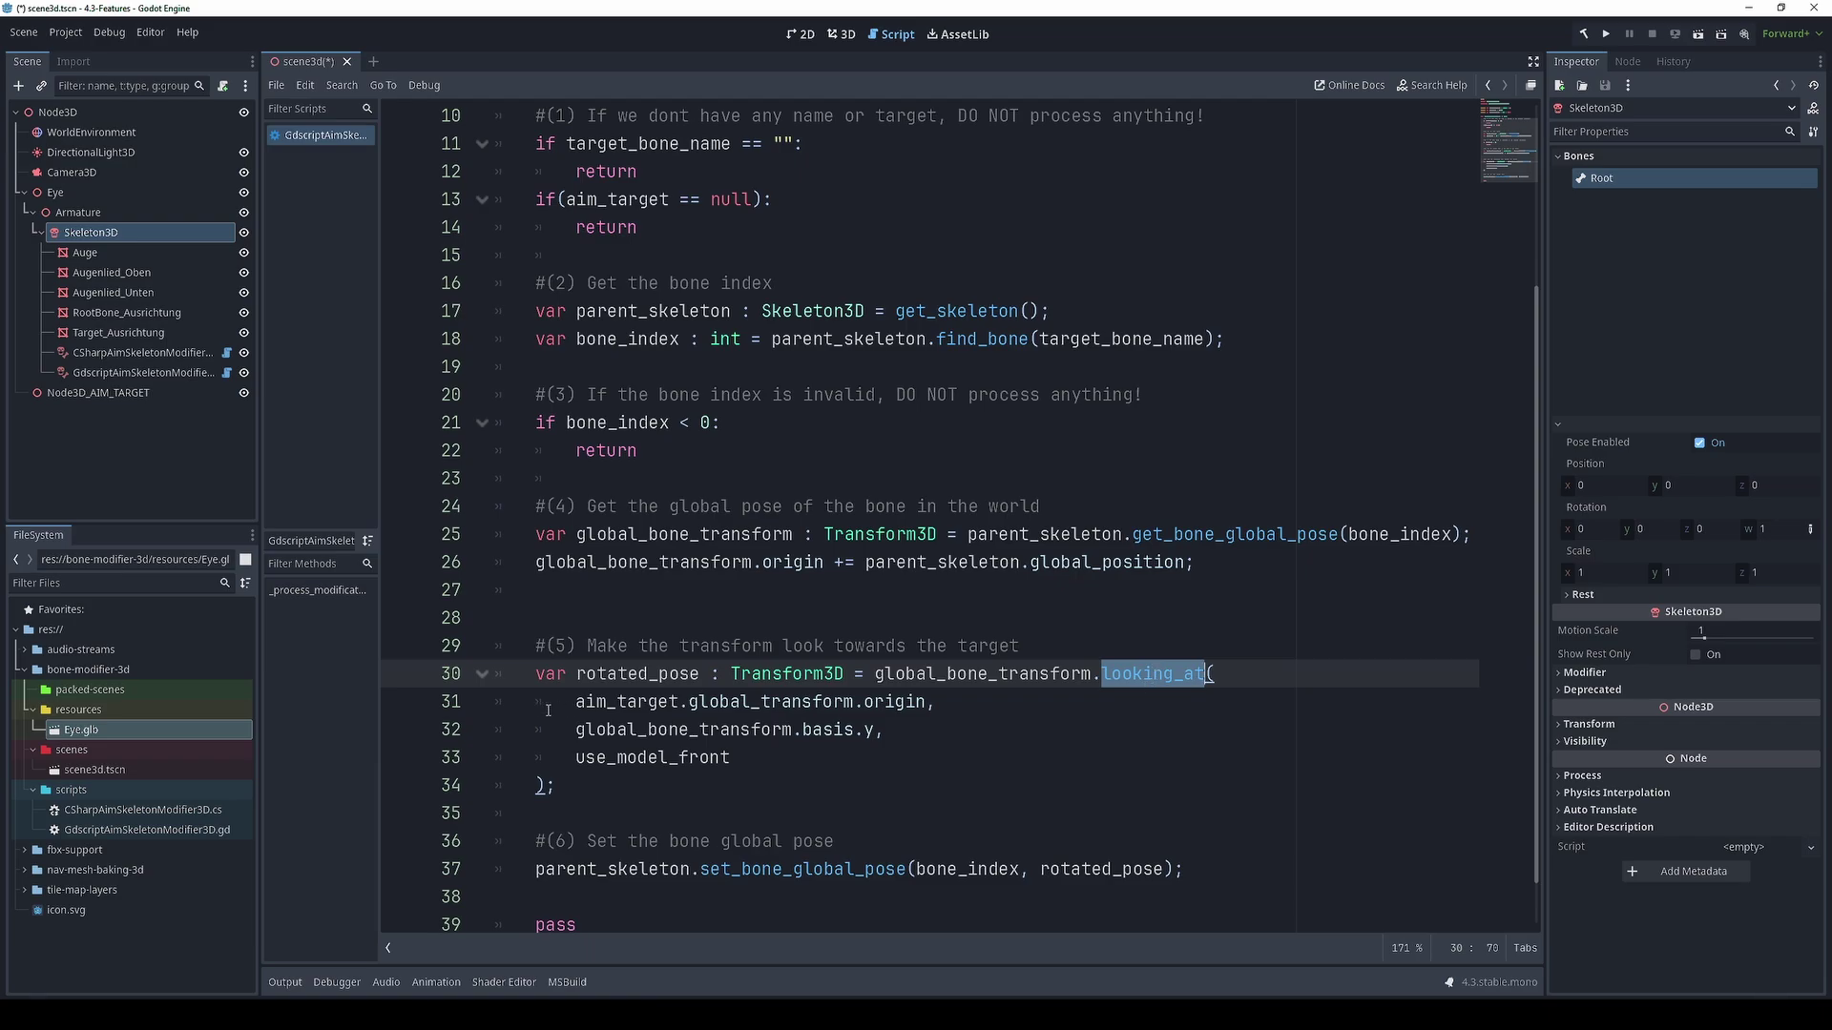
{"action": "left_click_drag", "start_coordinate": [575, 703], "coordinate": [924, 702]}
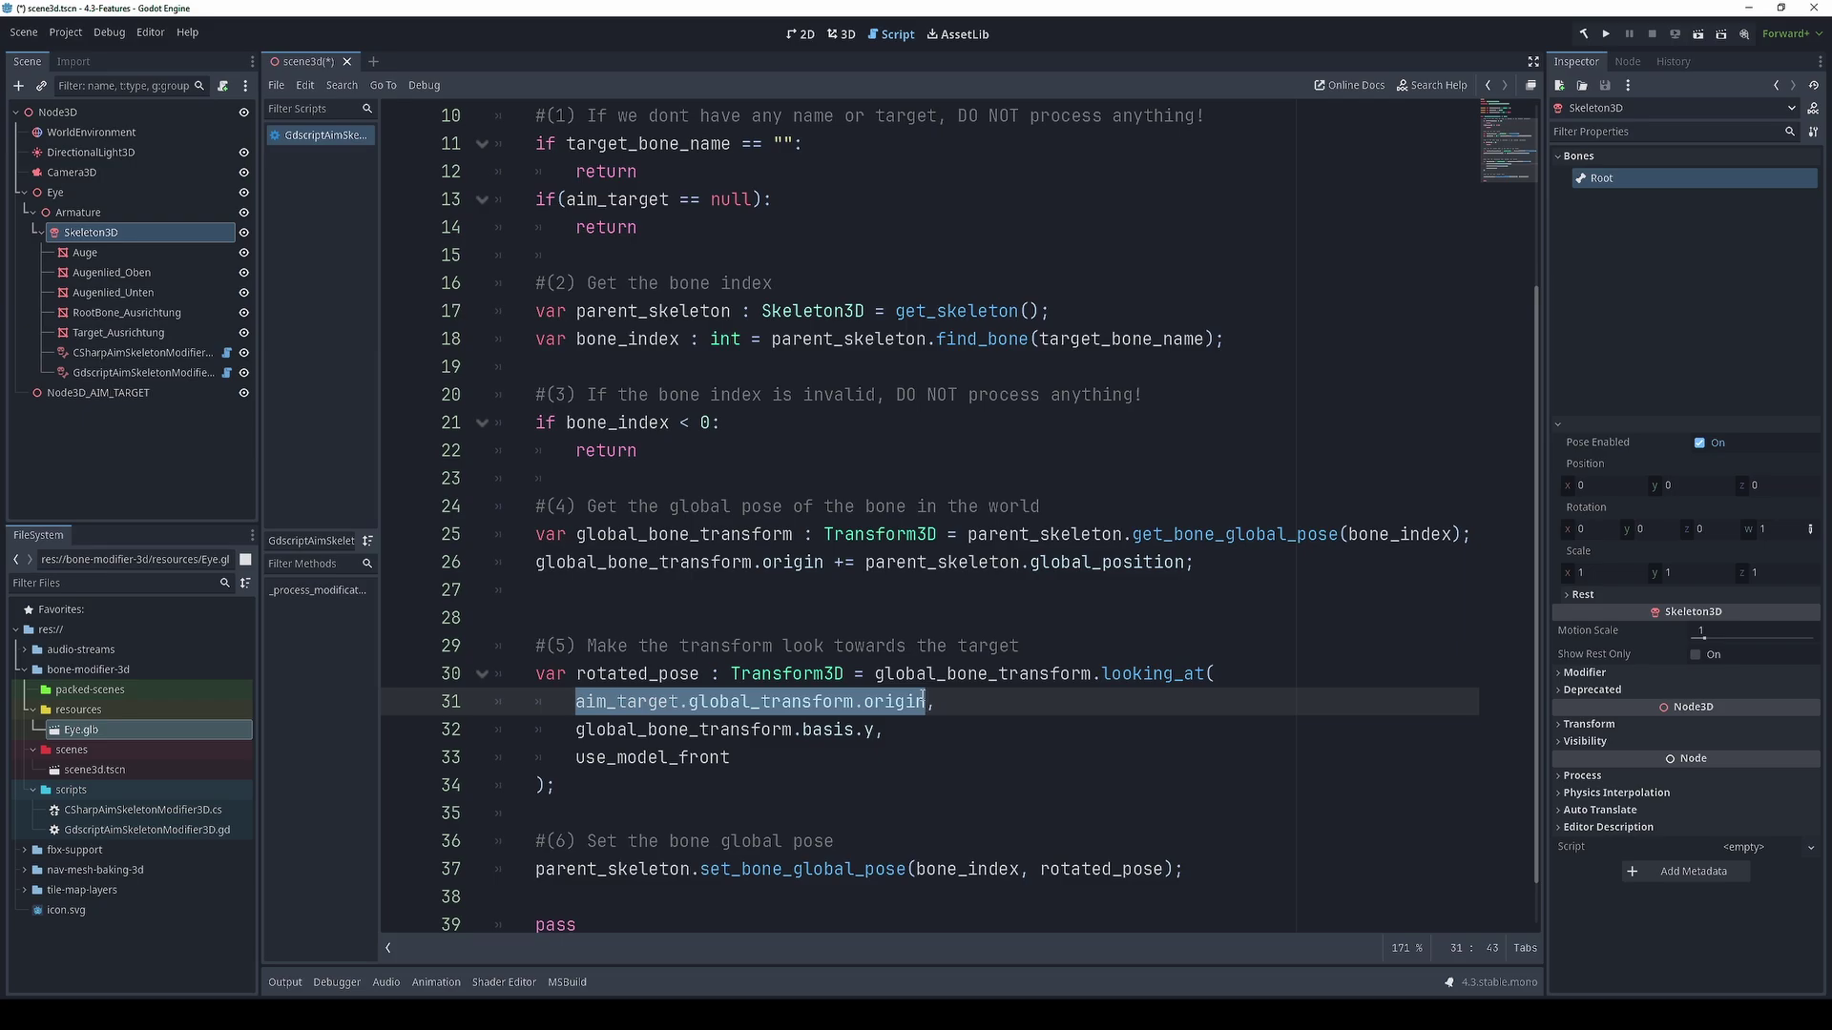
{"action": "double_click", "coordinate": [629, 729]}
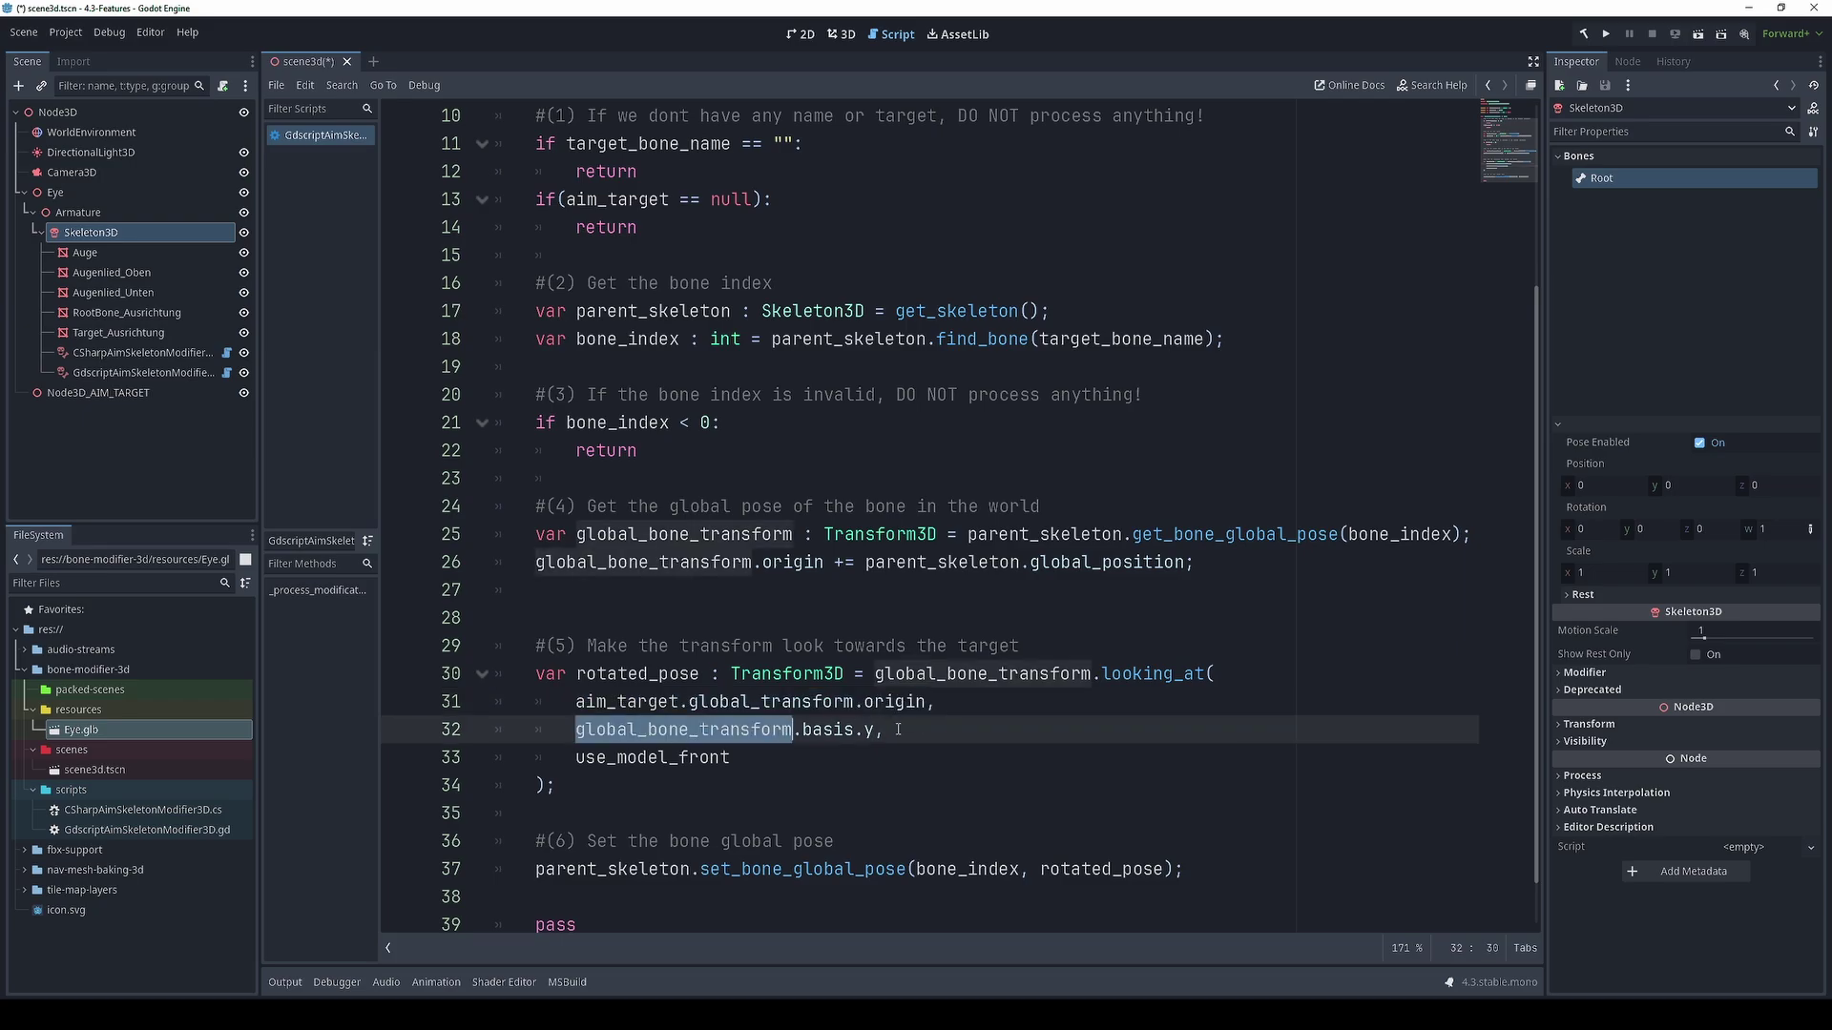
{"action": "left_click_drag", "start_coordinate": [888, 728], "coordinate": [573, 729]}
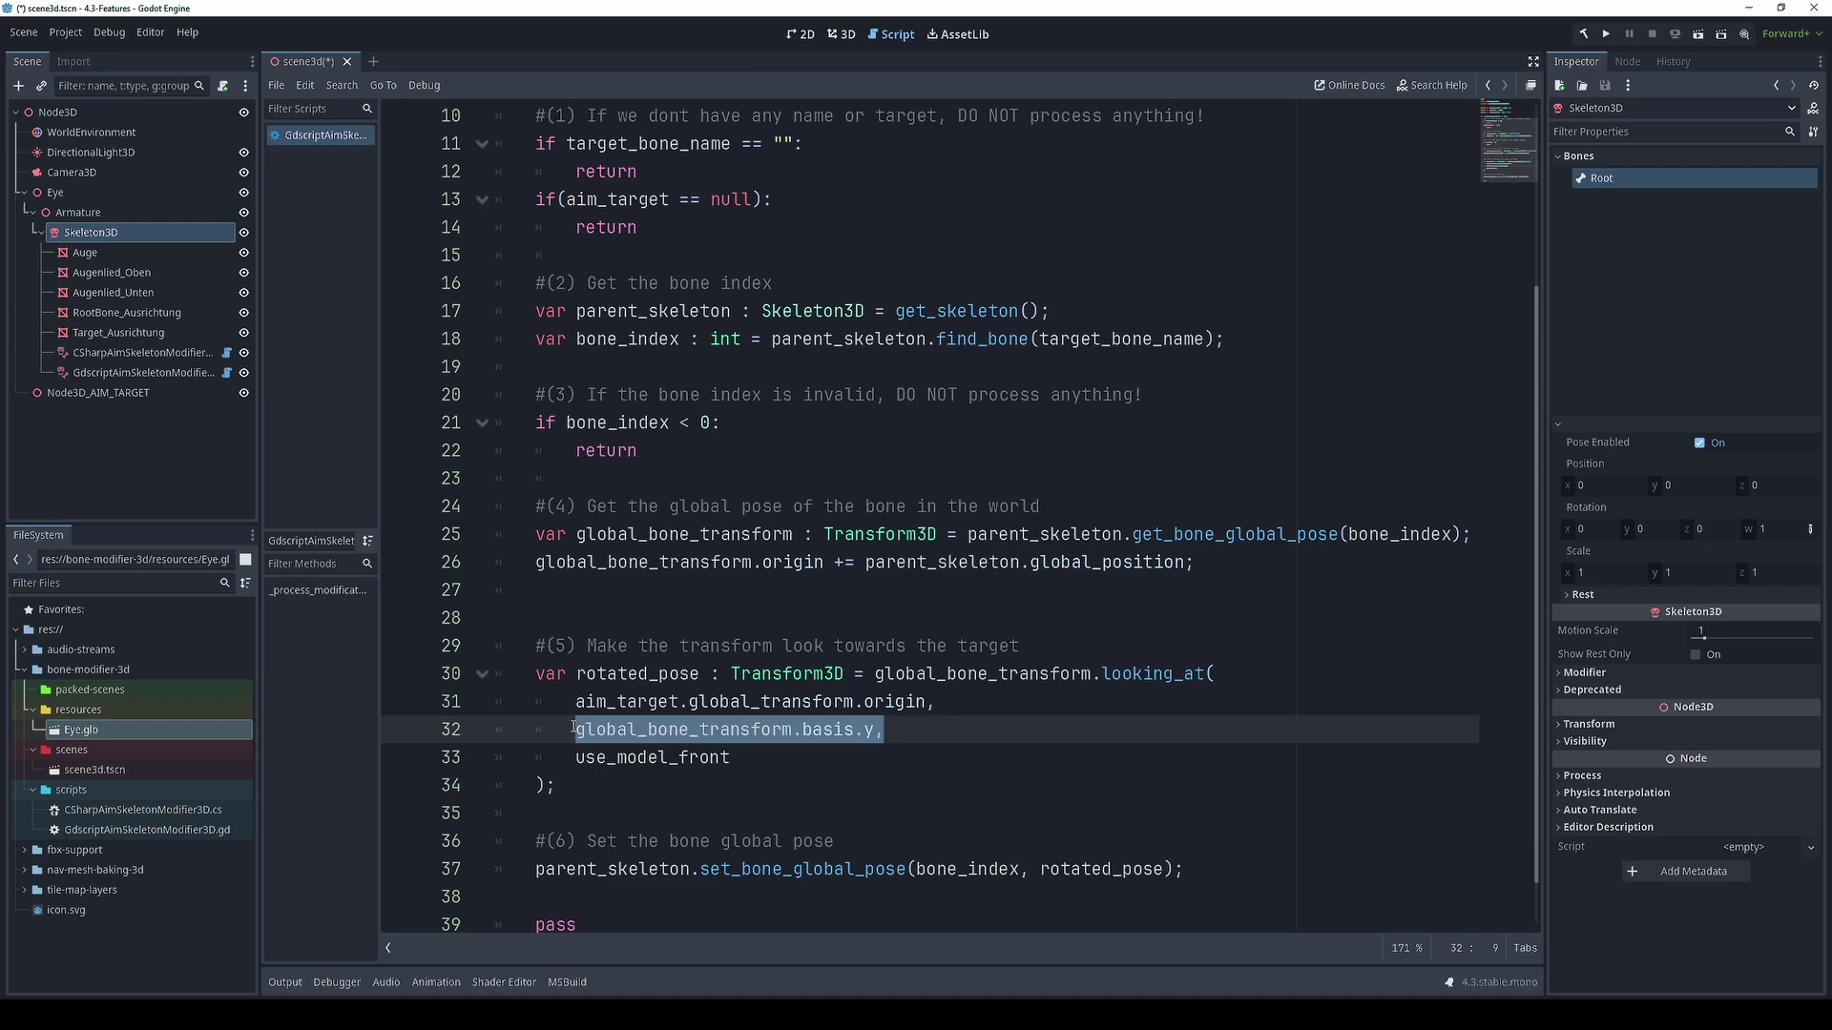
{"action": "double_click", "coordinate": [590, 757]}
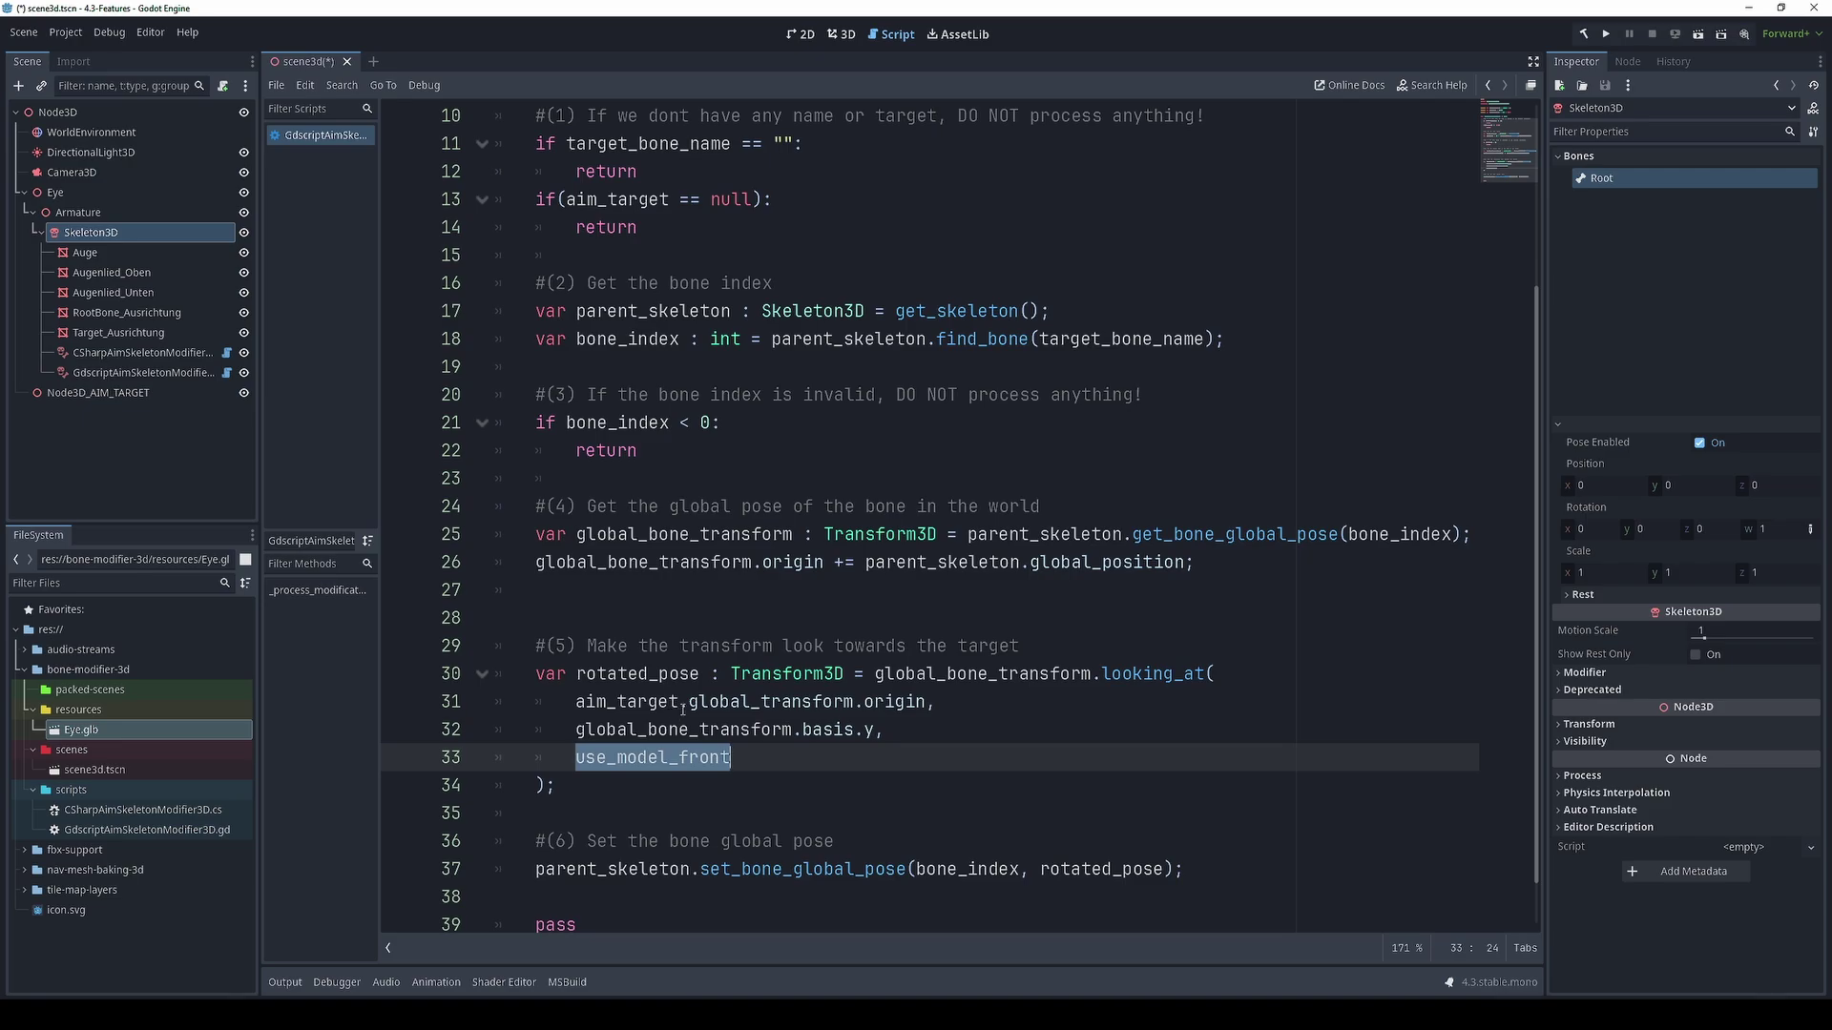
{"action": "double_click", "coordinate": [603, 868]}
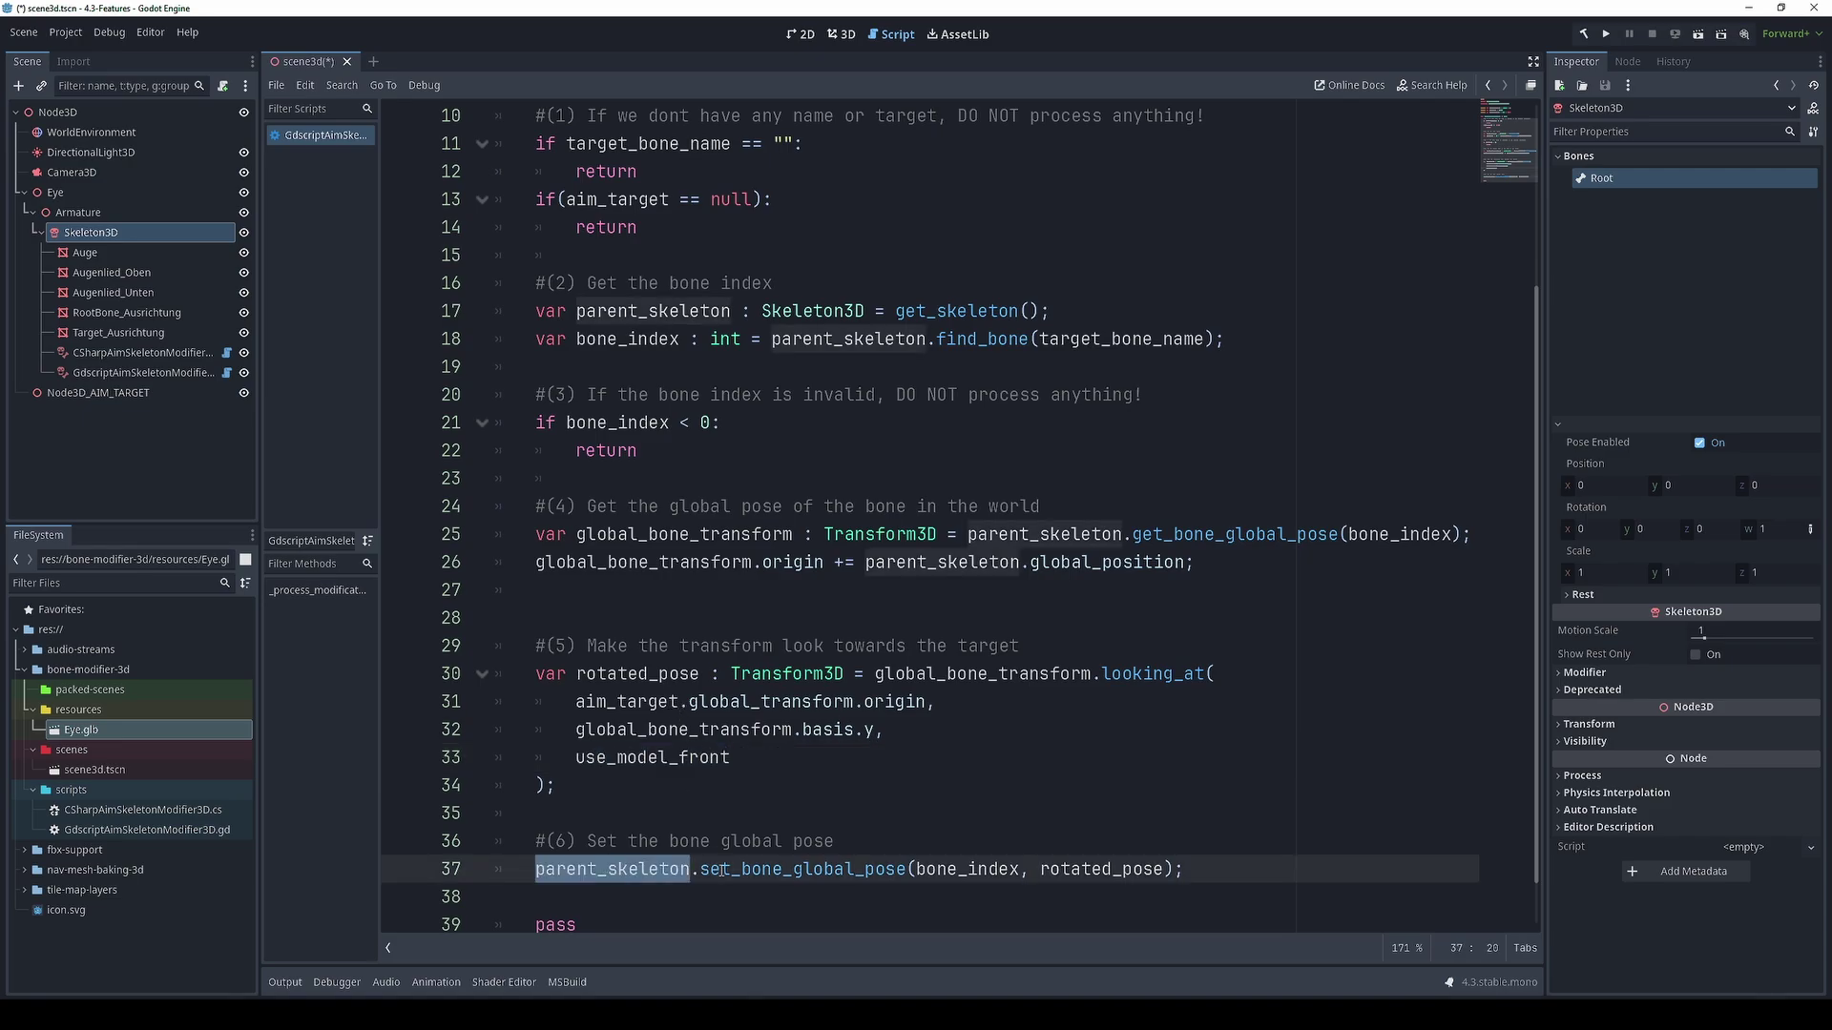
{"action": "double_click", "coordinate": [789, 868]}
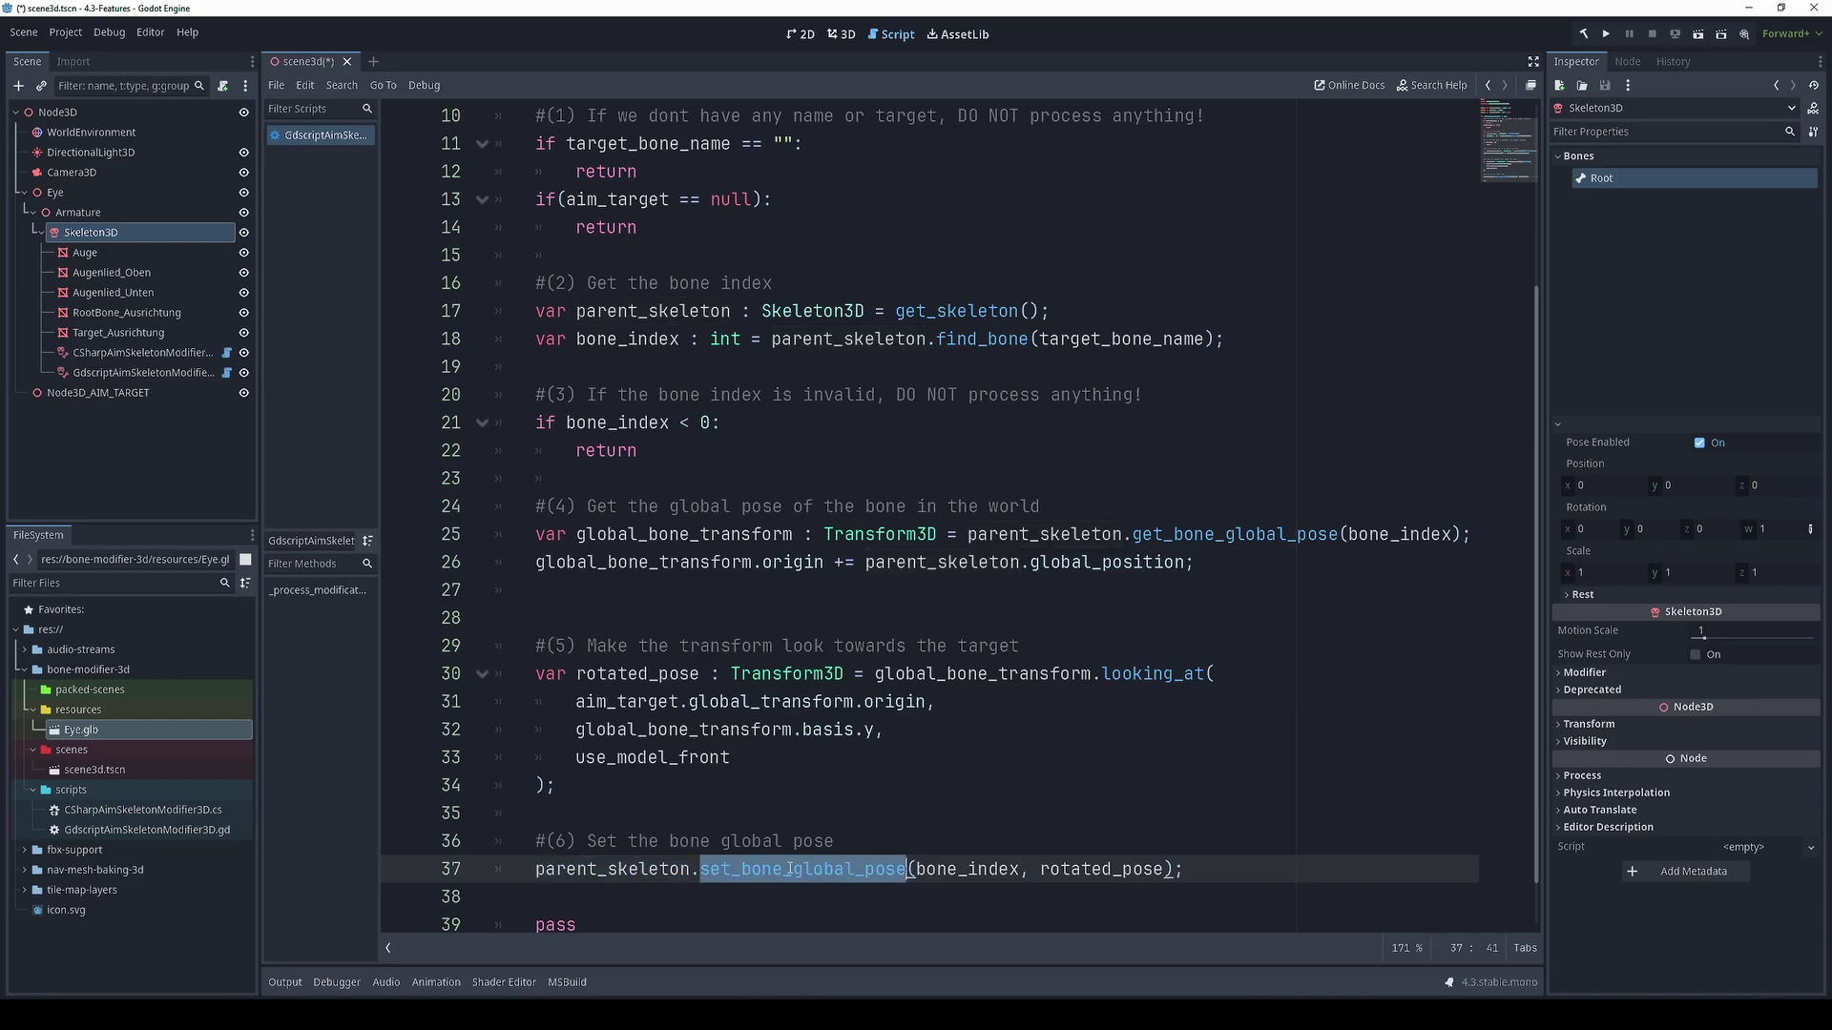
{"action": "double_click", "coordinate": [969, 868]}
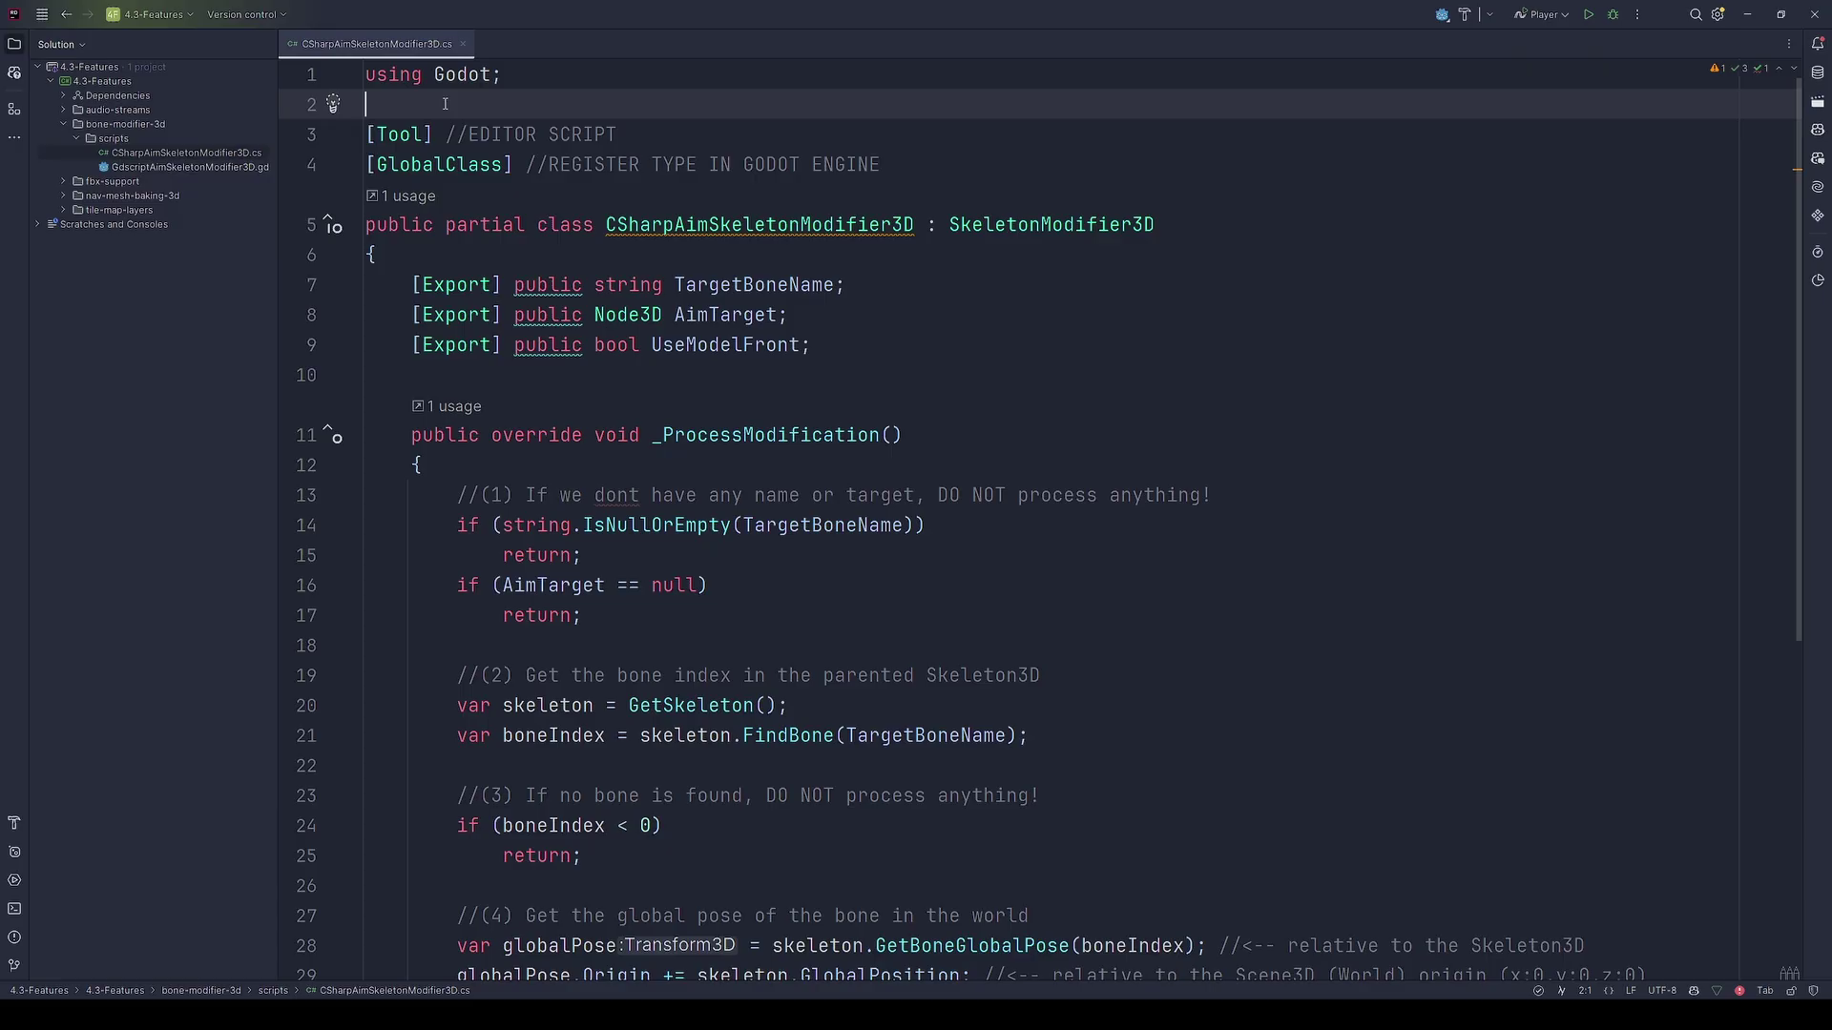
- Highlight the [Tool] and [GlobalClass] attributes, SkeletonModifier3D base class, and exported properties
{"action": "double_click", "coordinate": [408, 136]}
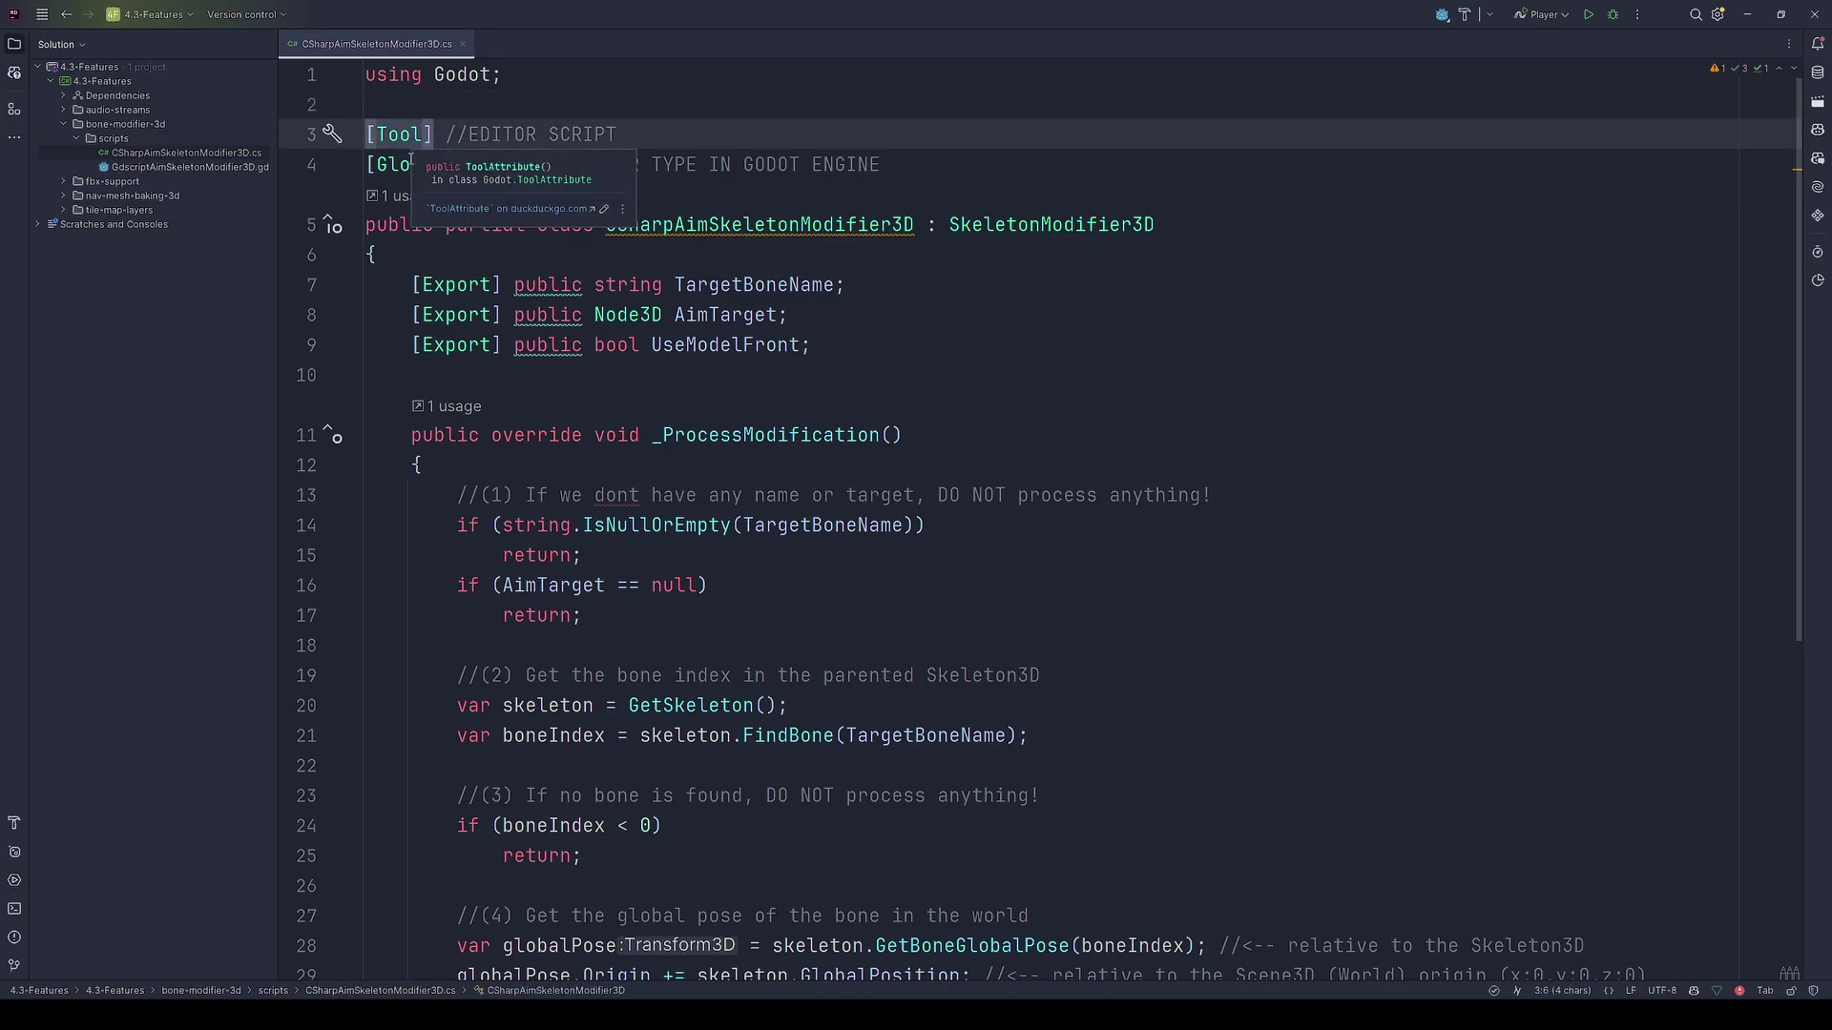
{"action": "double_click", "coordinate": [413, 164]}
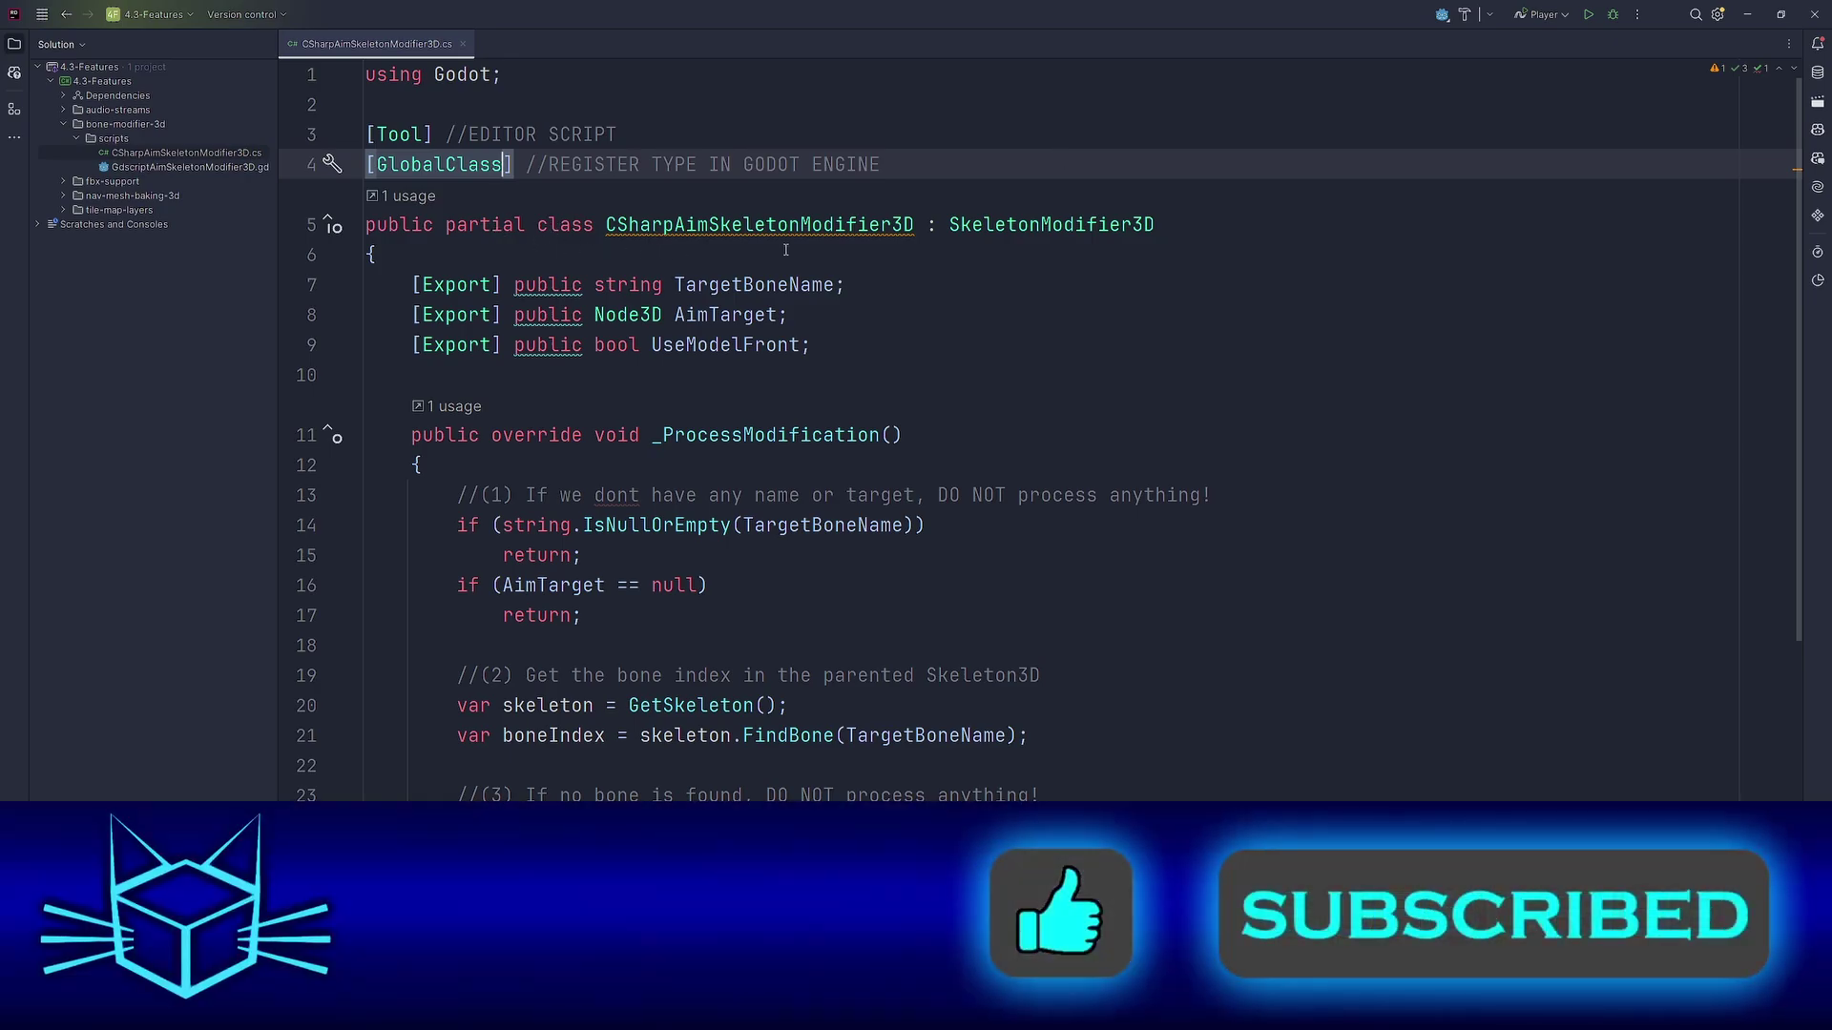
{"action": "double_click", "coordinate": [976, 224]}
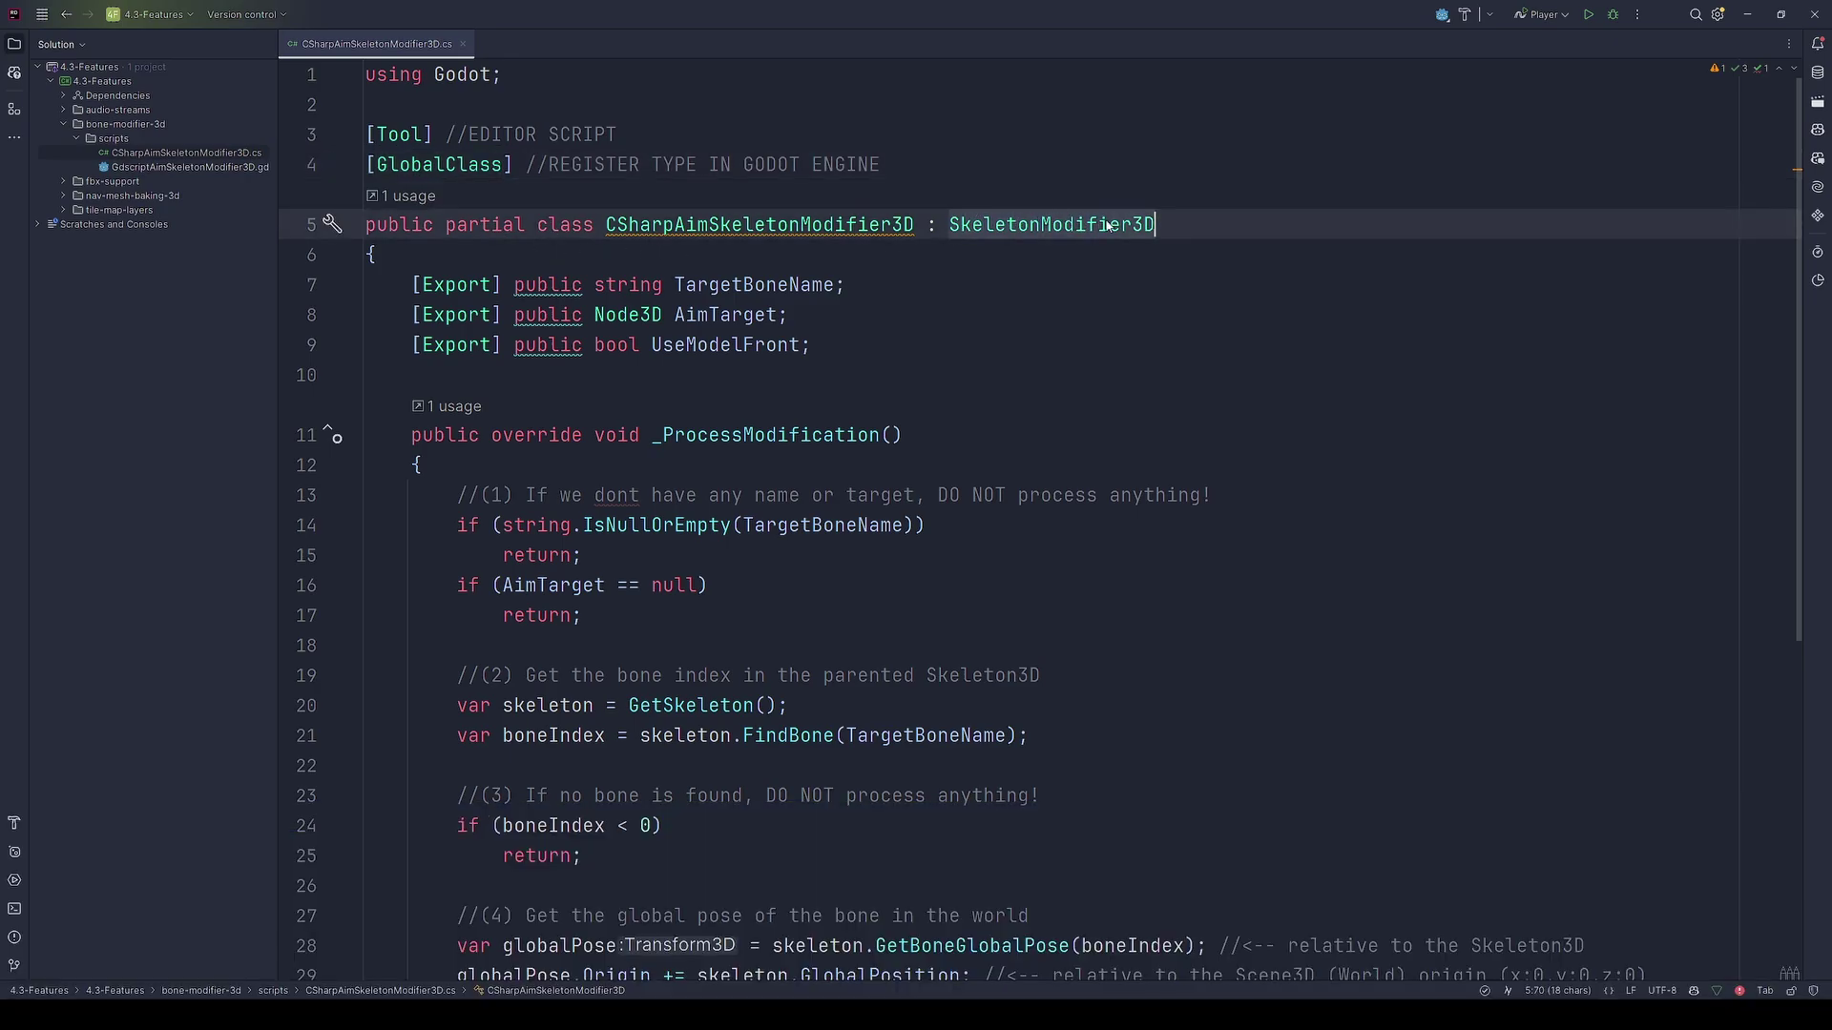
{"action": "double_click", "coordinate": [438, 285]}
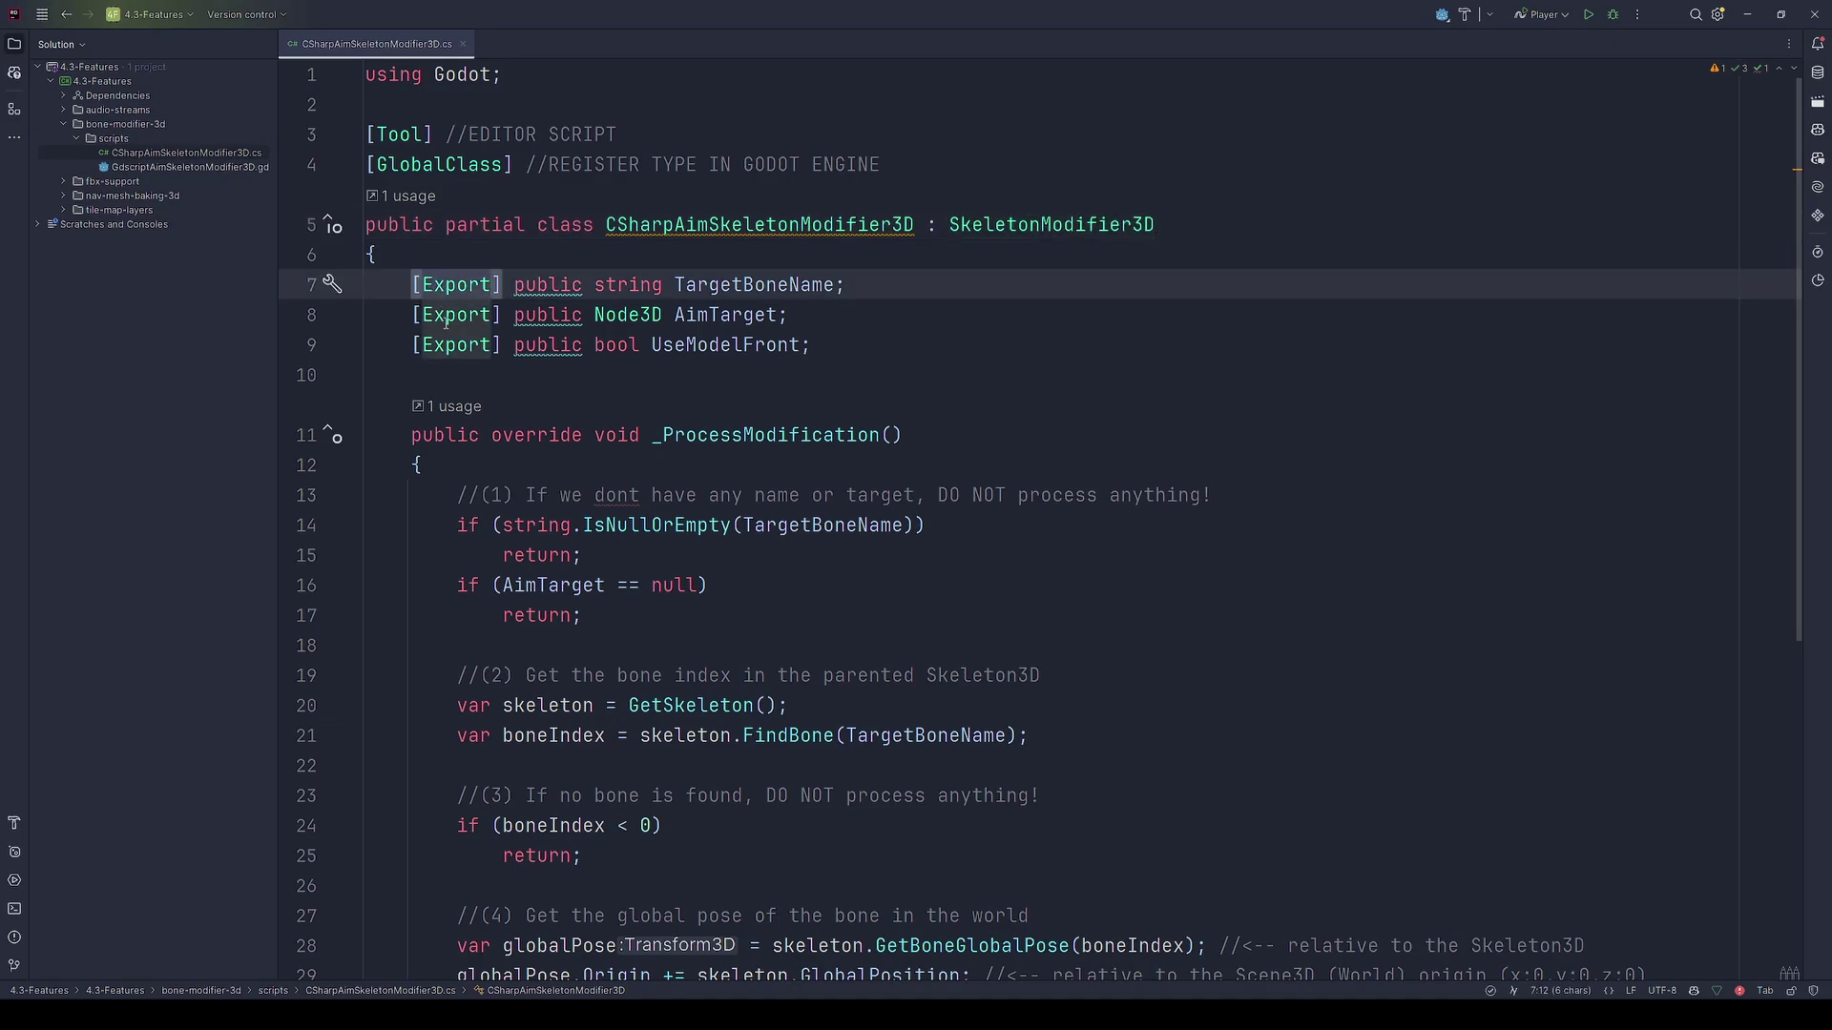
{"action": "mouse_move", "coordinate": [831, 346]}
{"action": "left_mouse_down"}
{"action": "mouse_move", "coordinate": [326, 320]}
{"action": "mouse_move", "coordinate": [287, 298]}
{"action": "left_mouse_up"}
- Highlight the _ProcessModification override and its empty bone-name and null aim-target guard clauses
{"action": "scroll", "coordinate": [859, 268], "scroll_direction": "down", "scroll_amount": 1}
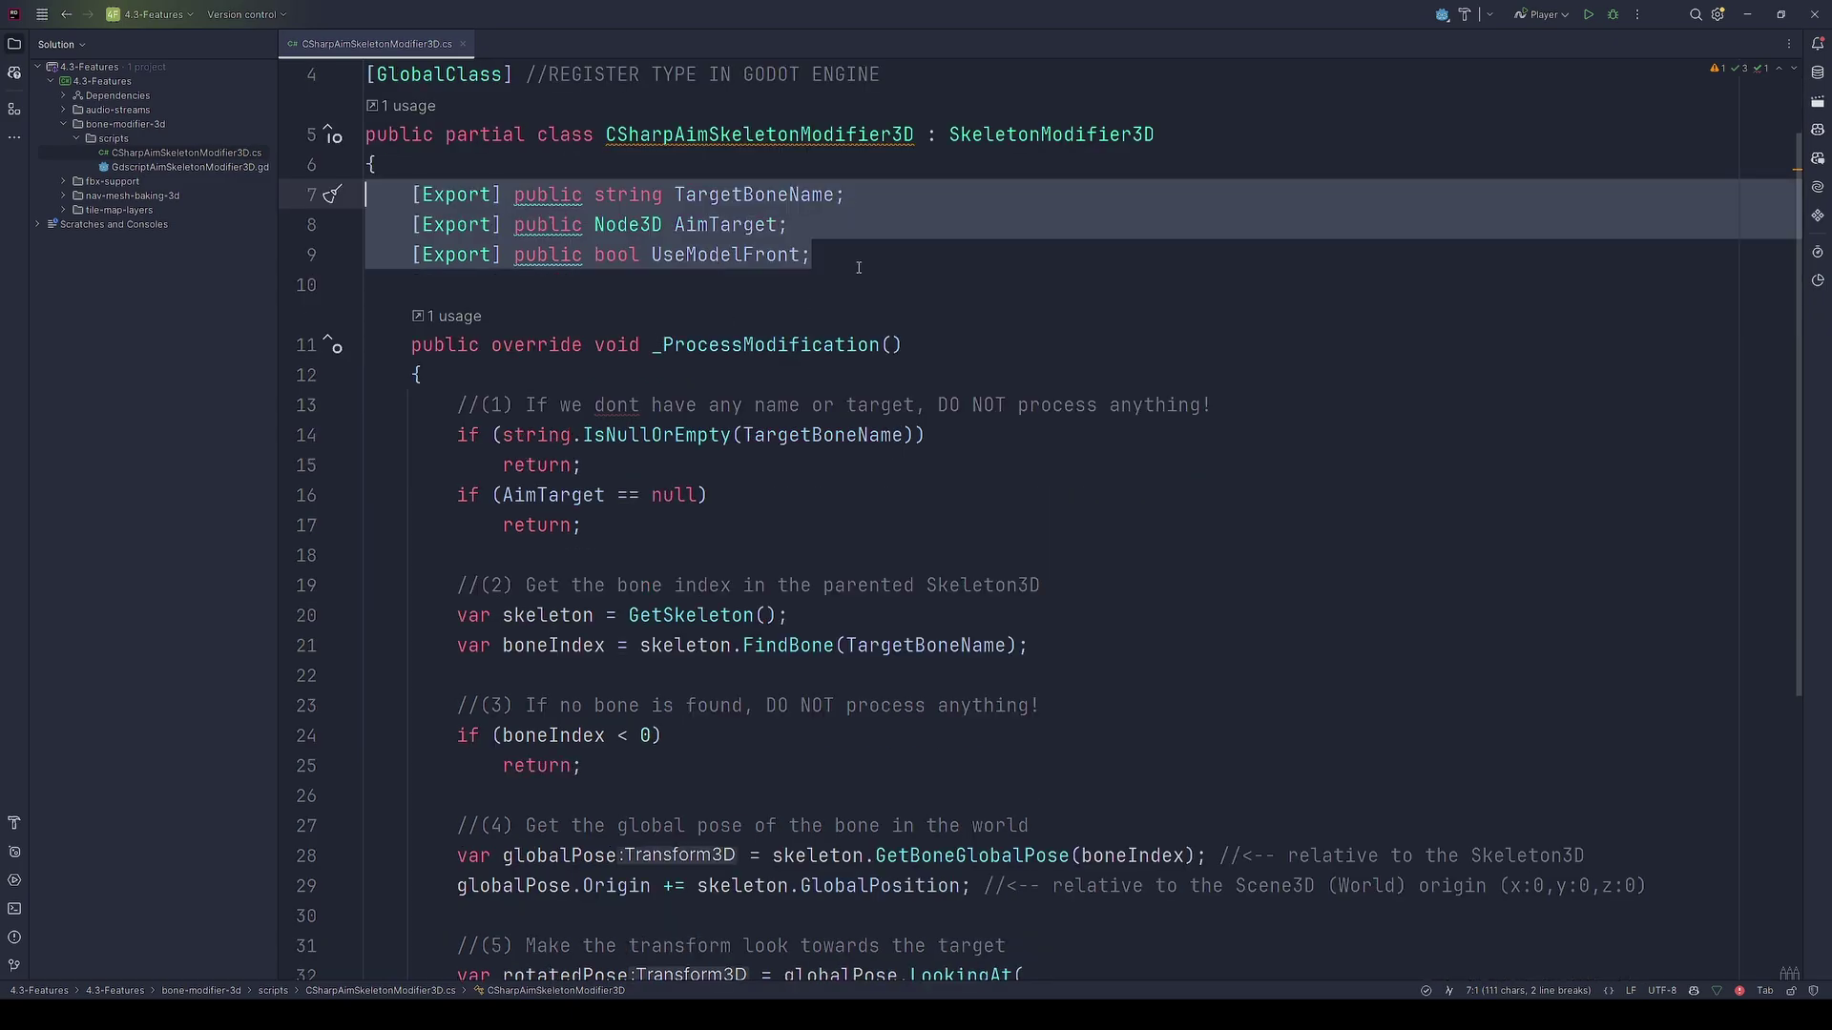
{"action": "double_click", "coordinate": [1021, 134]}
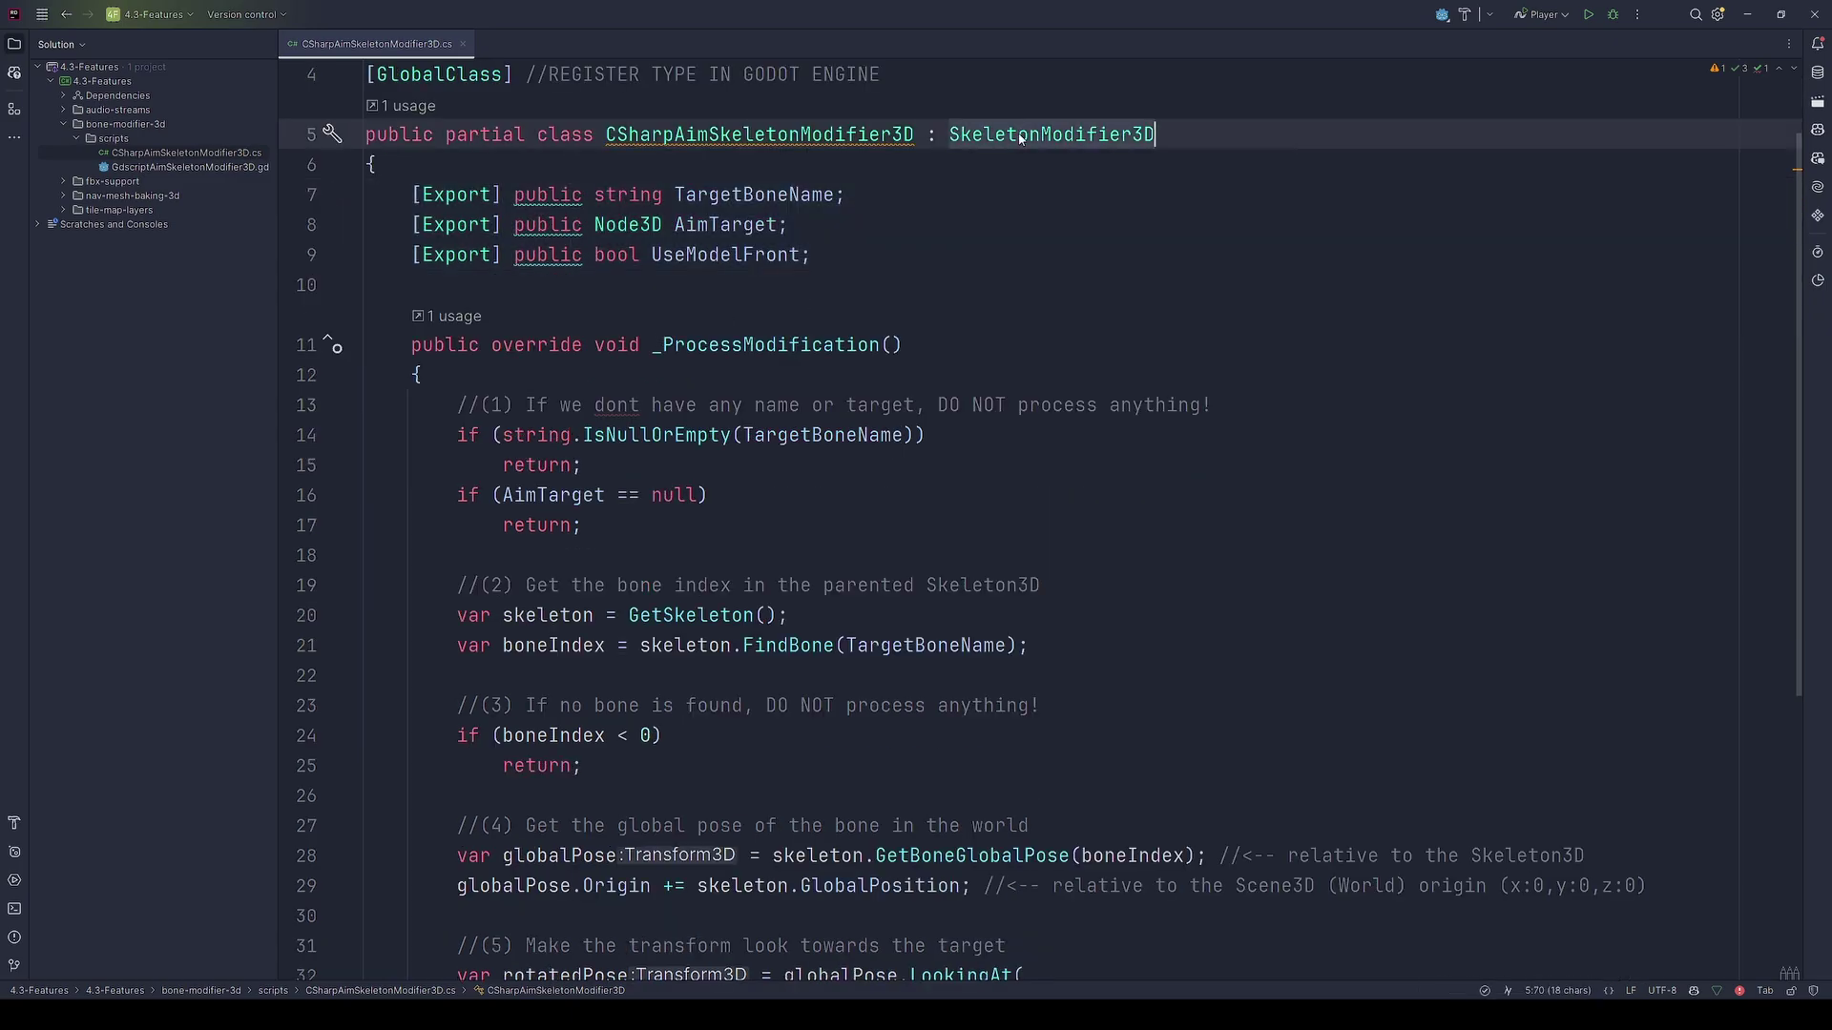
{"action": "double_click", "coordinate": [674, 345]}
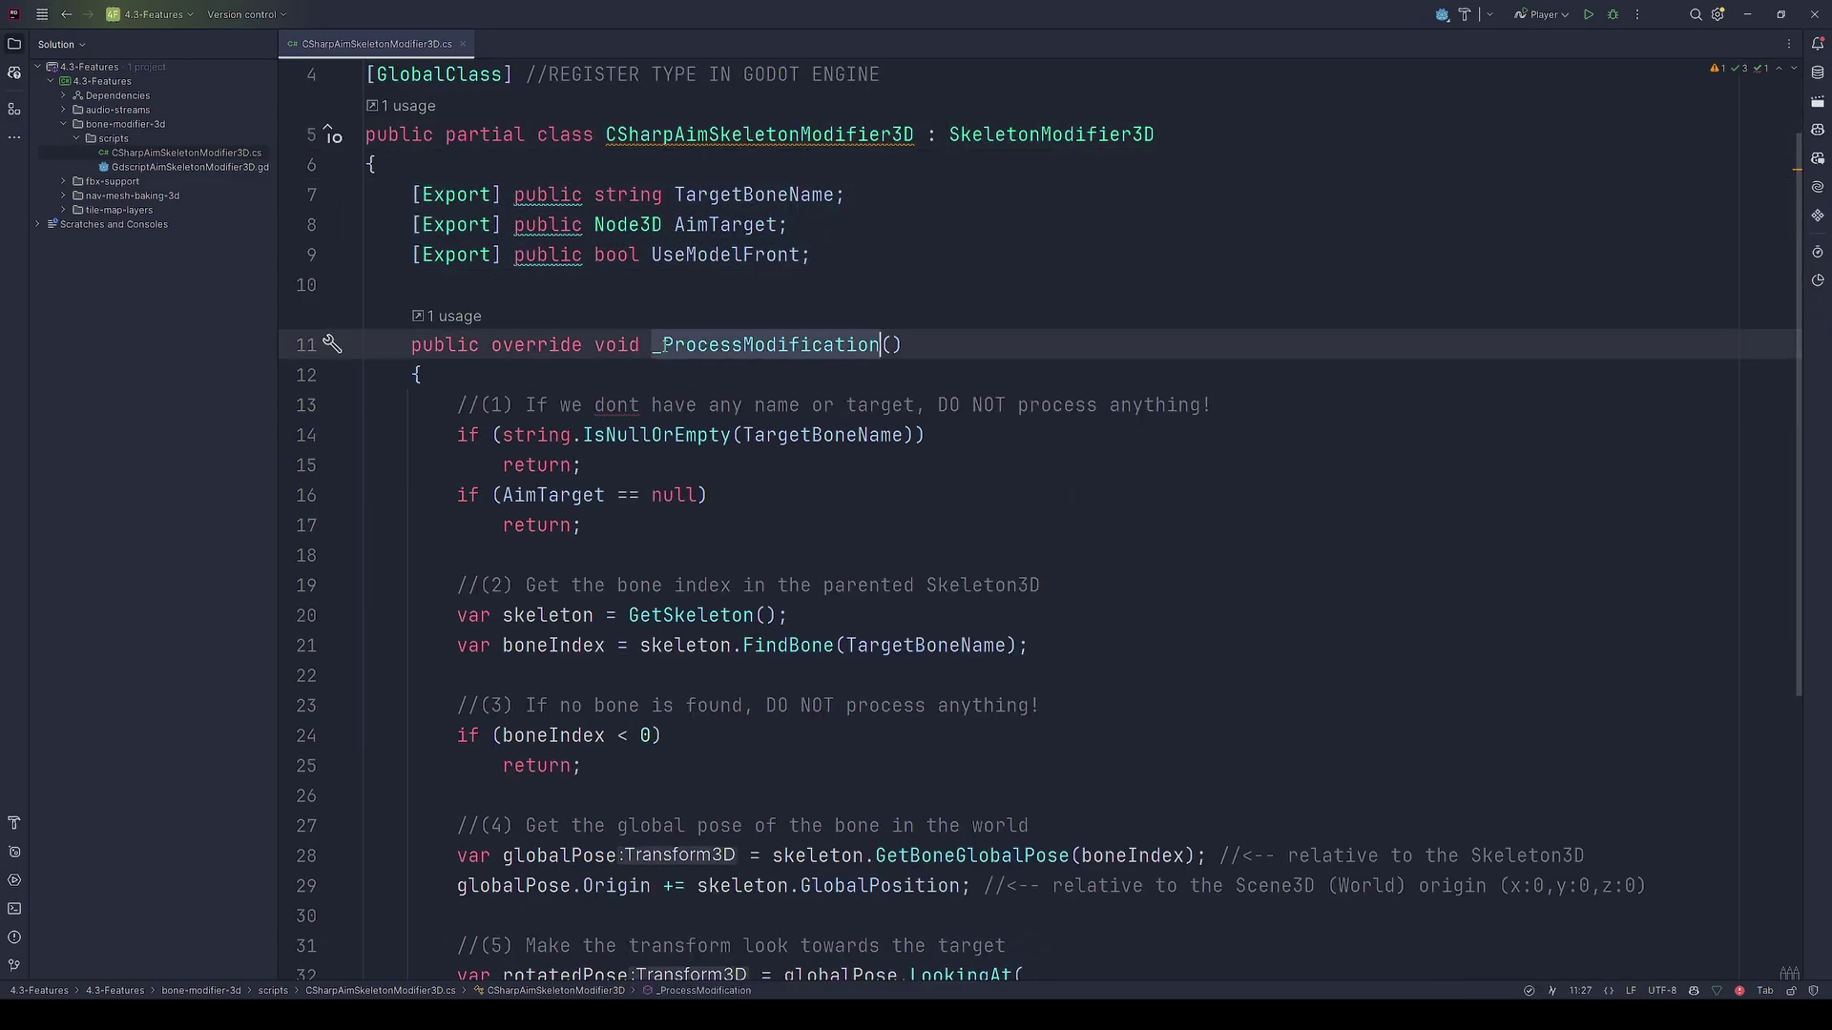
{"action": "double_click", "coordinate": [554, 345]}
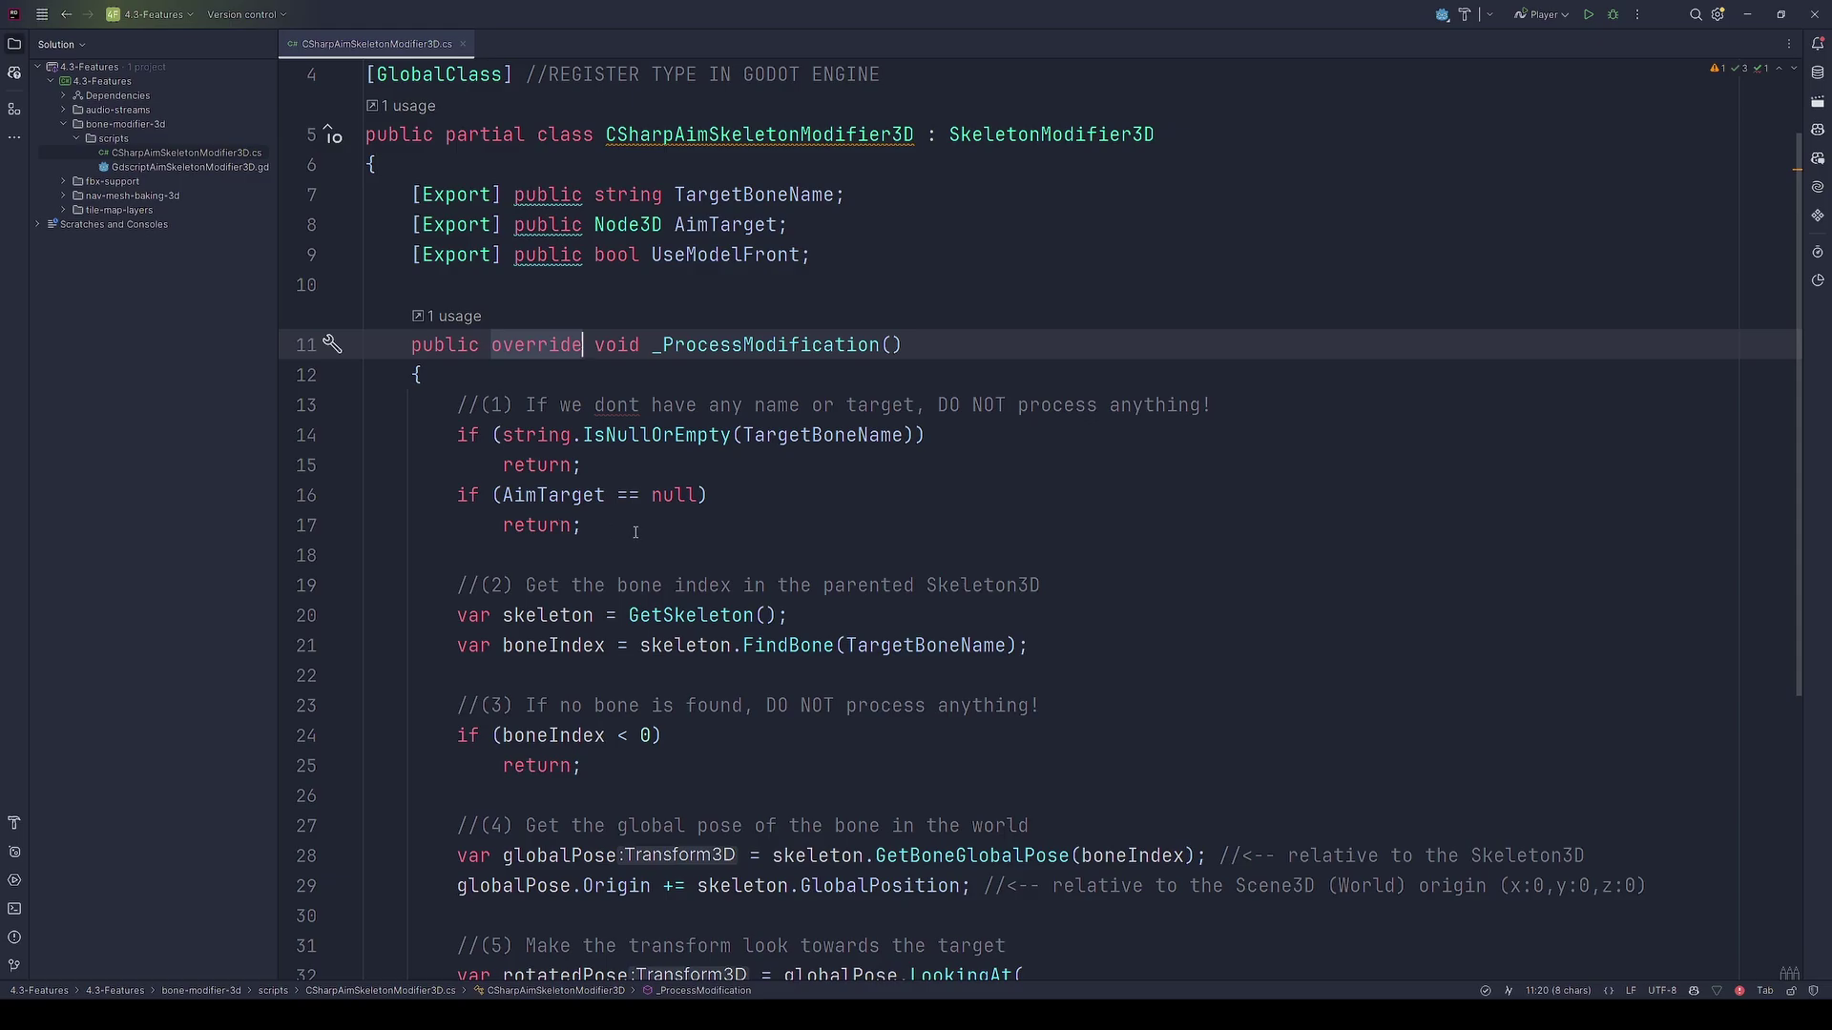
{"action": "left_click_drag", "start_coordinate": [447, 430], "coordinate": [678, 468]}
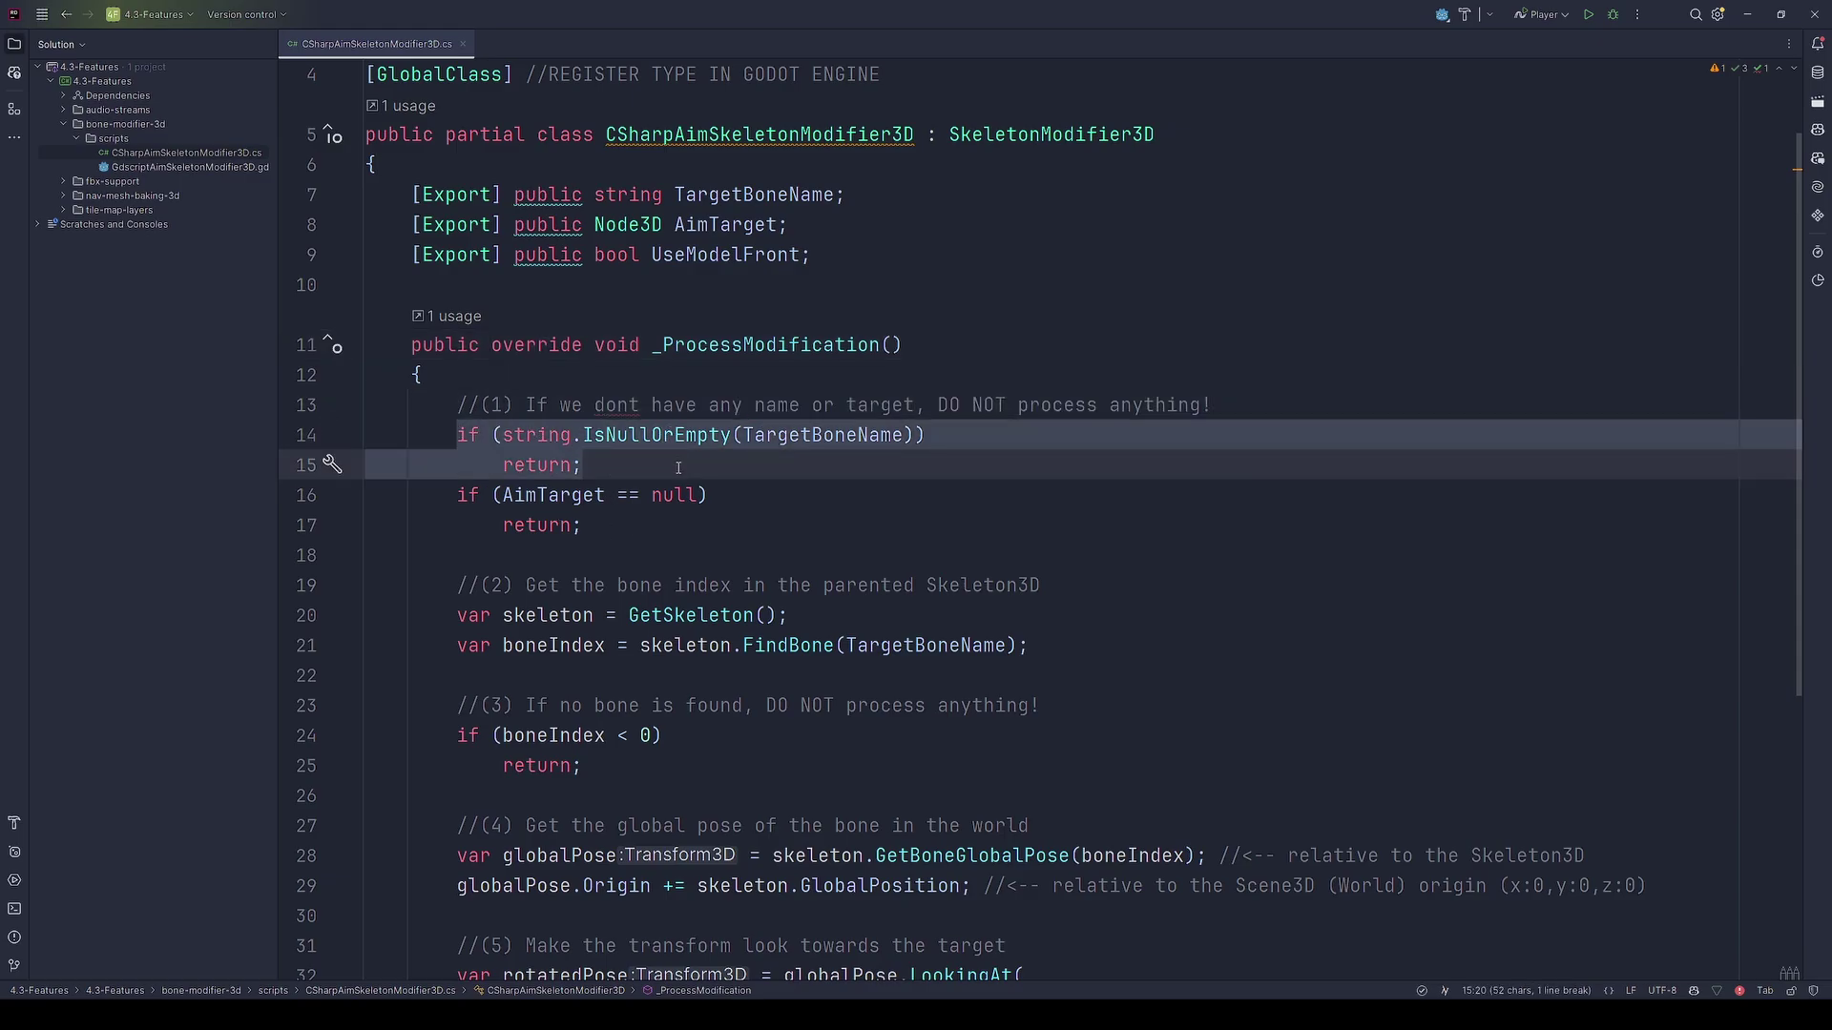
{"action": "left_click_drag", "start_coordinate": [584, 526], "coordinate": [365, 495]}
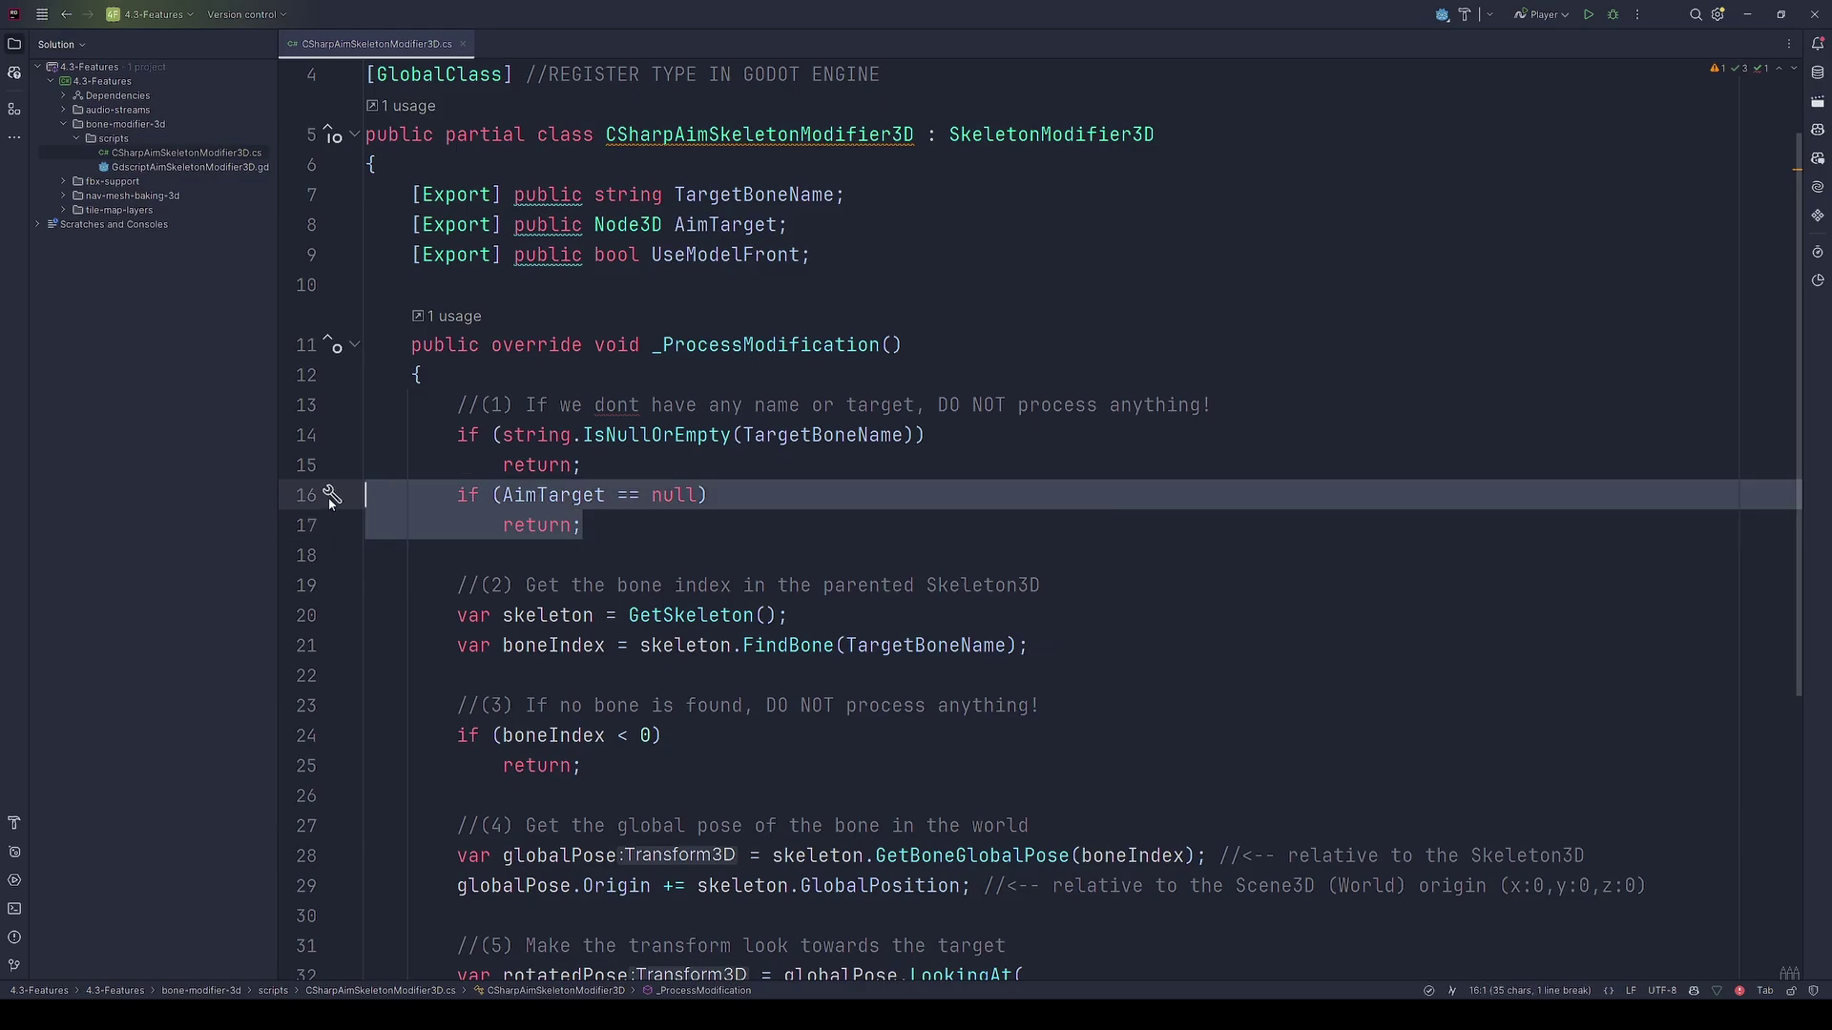
- Highlight the FindBone(TargetBoneName) lookup into boneIndex and the missing-bone guard on lines 23–25
{"action": "left_click", "coordinate": [664, 611]}
{"action": "left_click", "coordinate": [780, 645]}
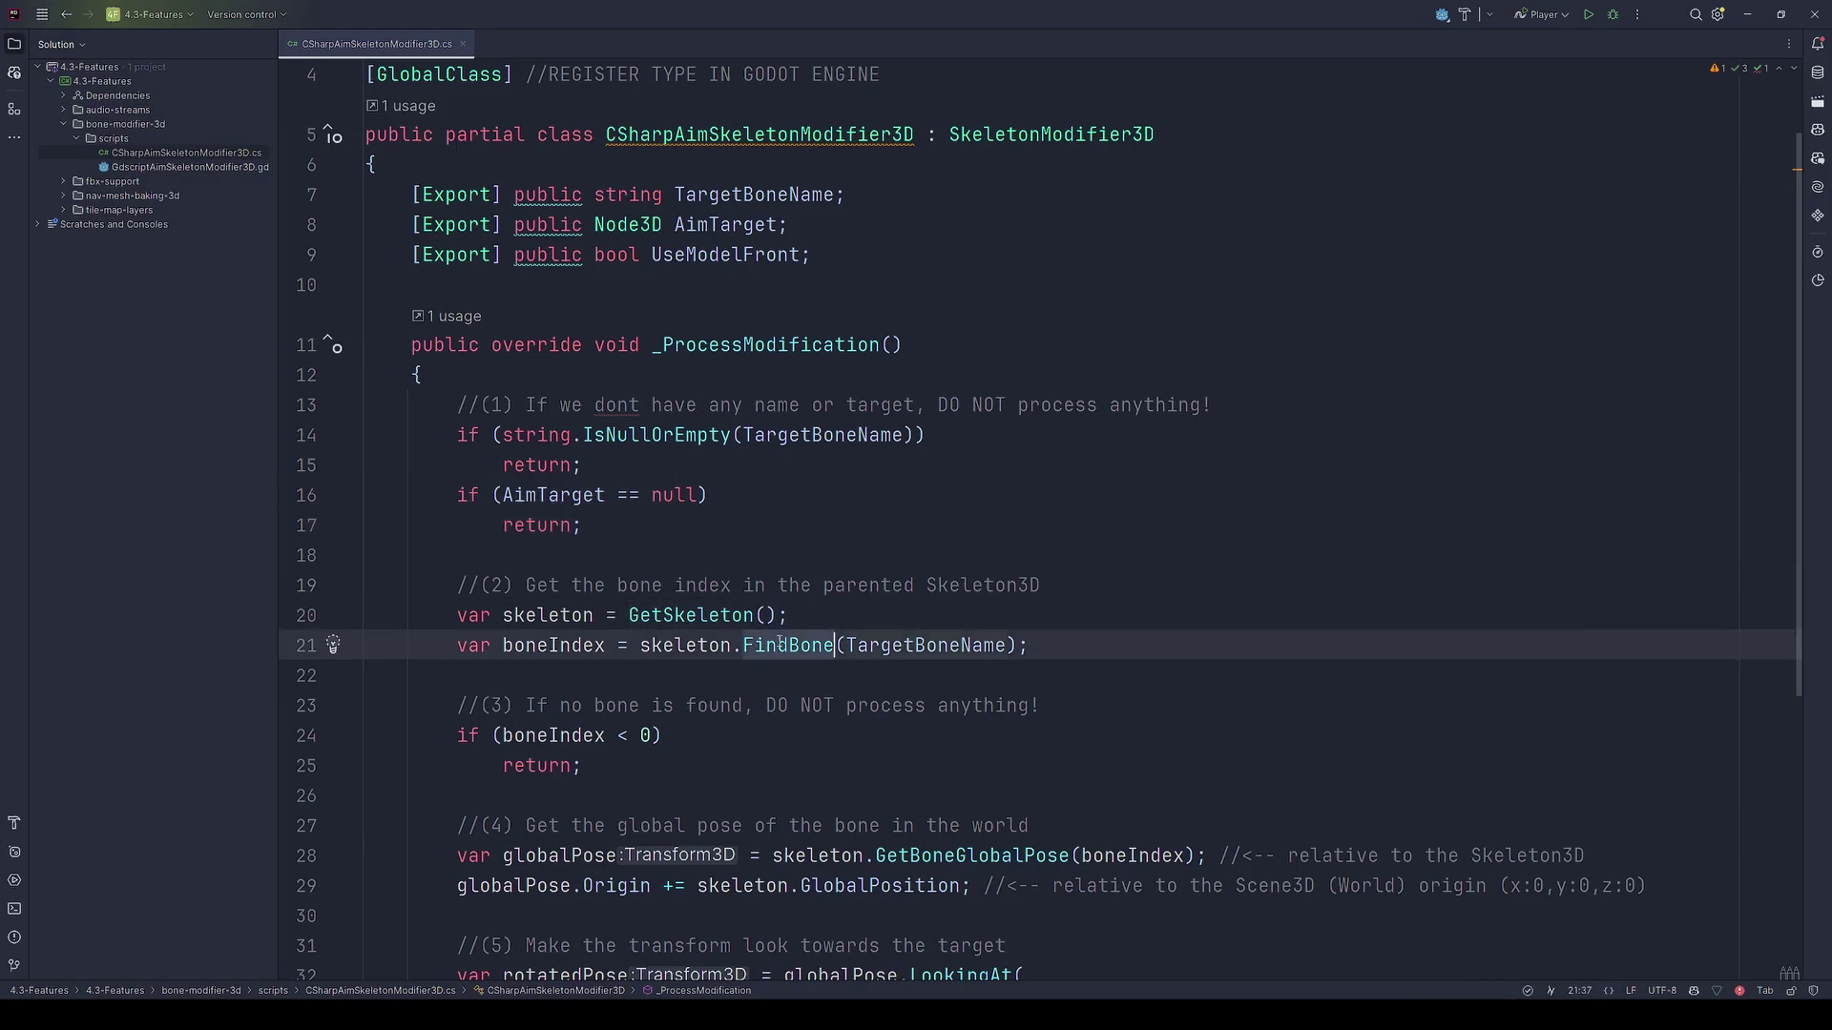
{"action": "double_click", "coordinate": [780, 645]}
{"action": "double_click", "coordinate": [932, 646]}
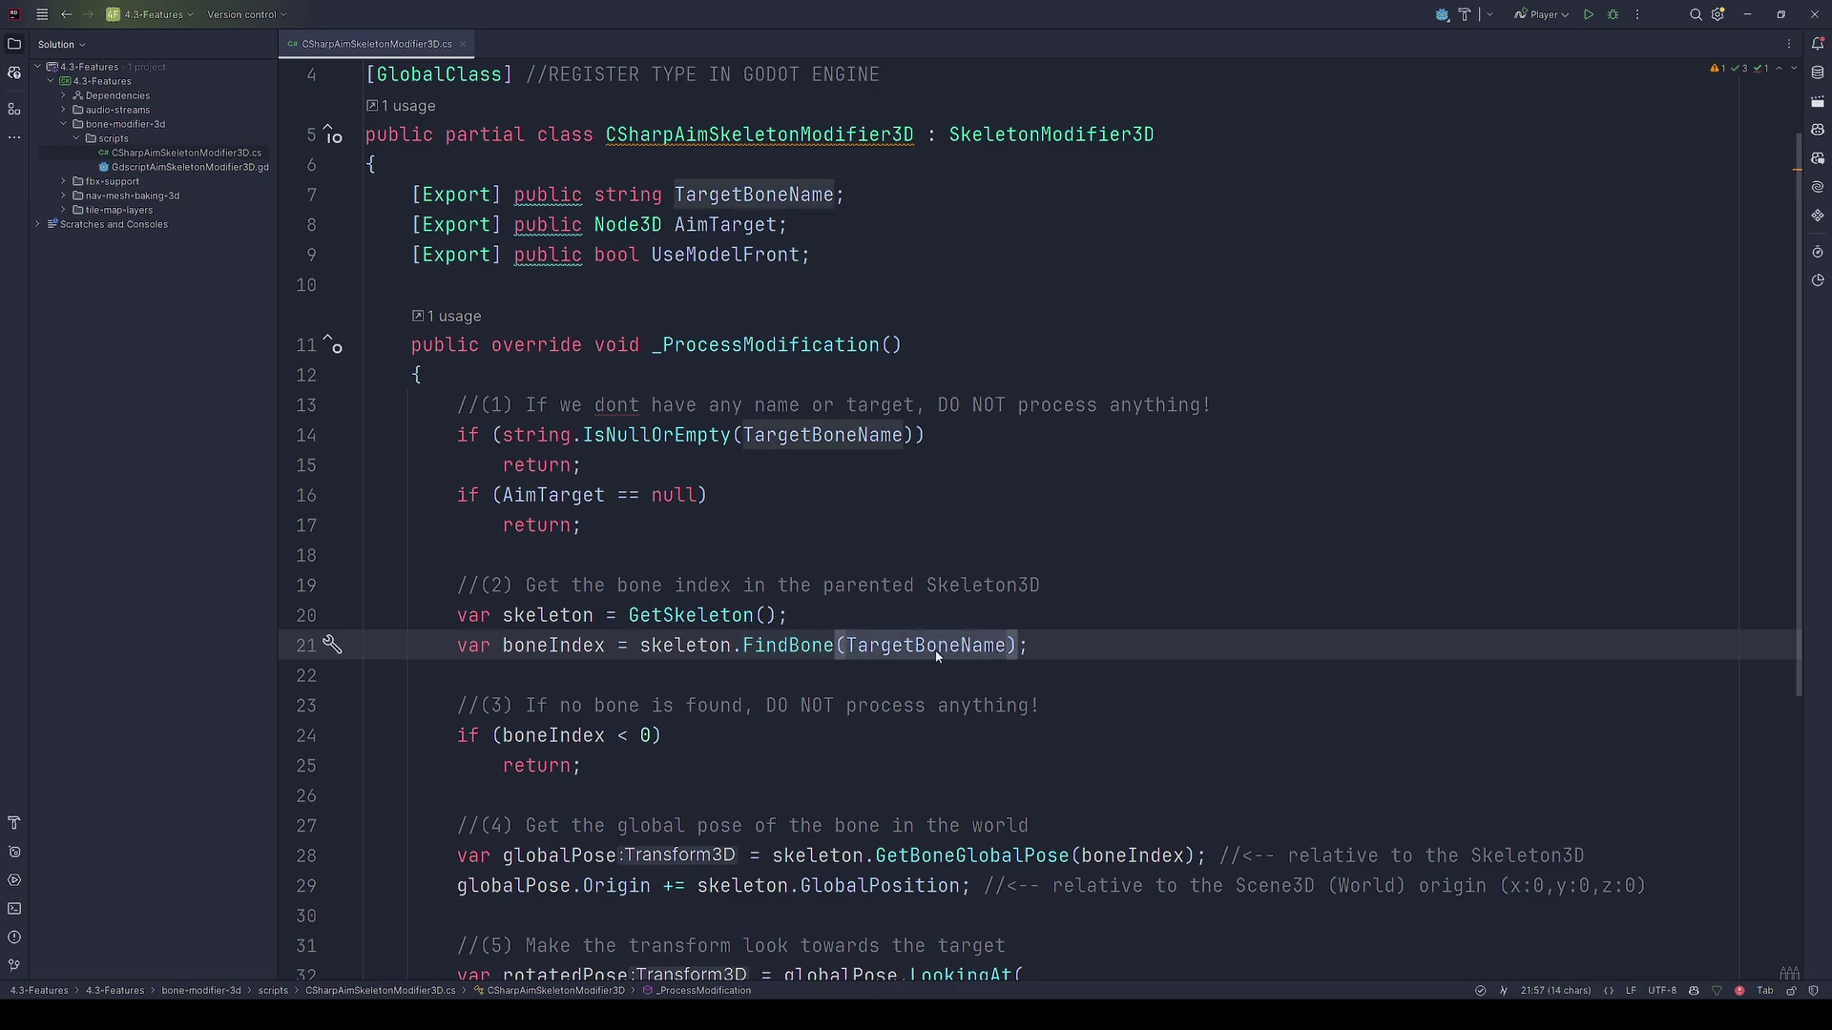
{"action": "double_click", "coordinate": [550, 648]}
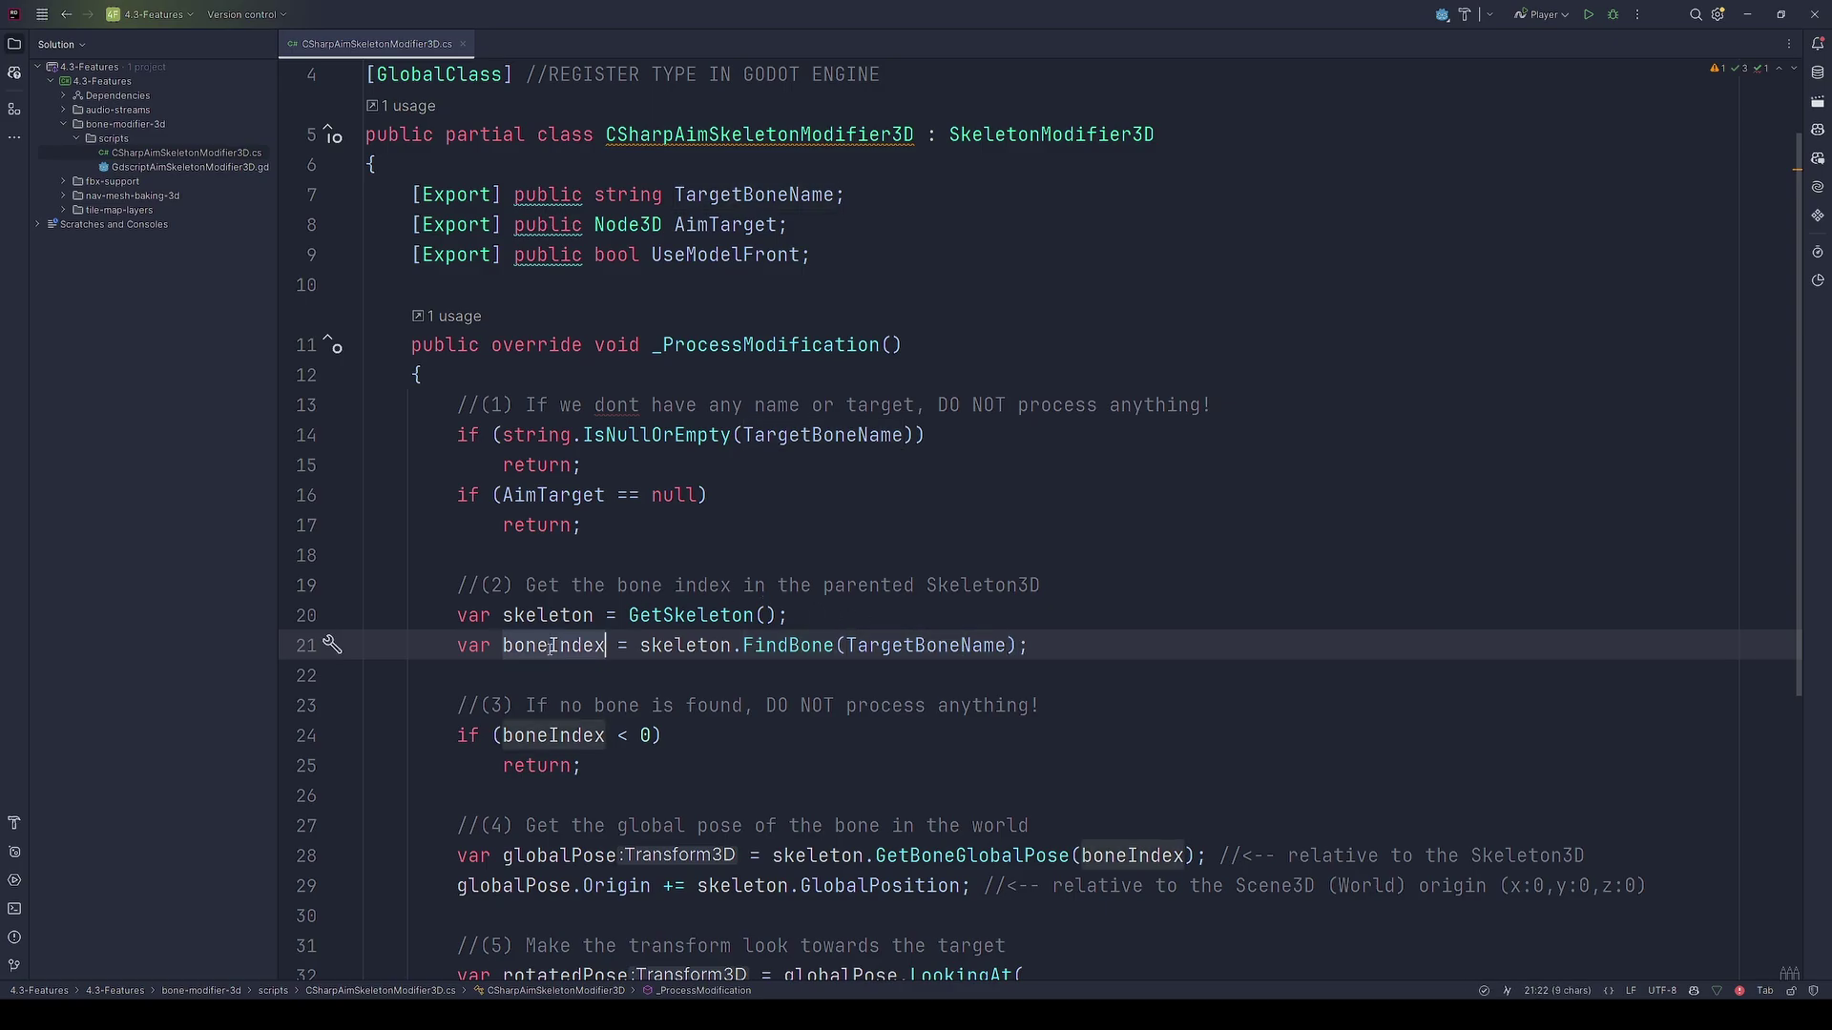
{"action": "left_click_drag", "start_coordinate": [616, 769], "coordinate": [367, 706]}
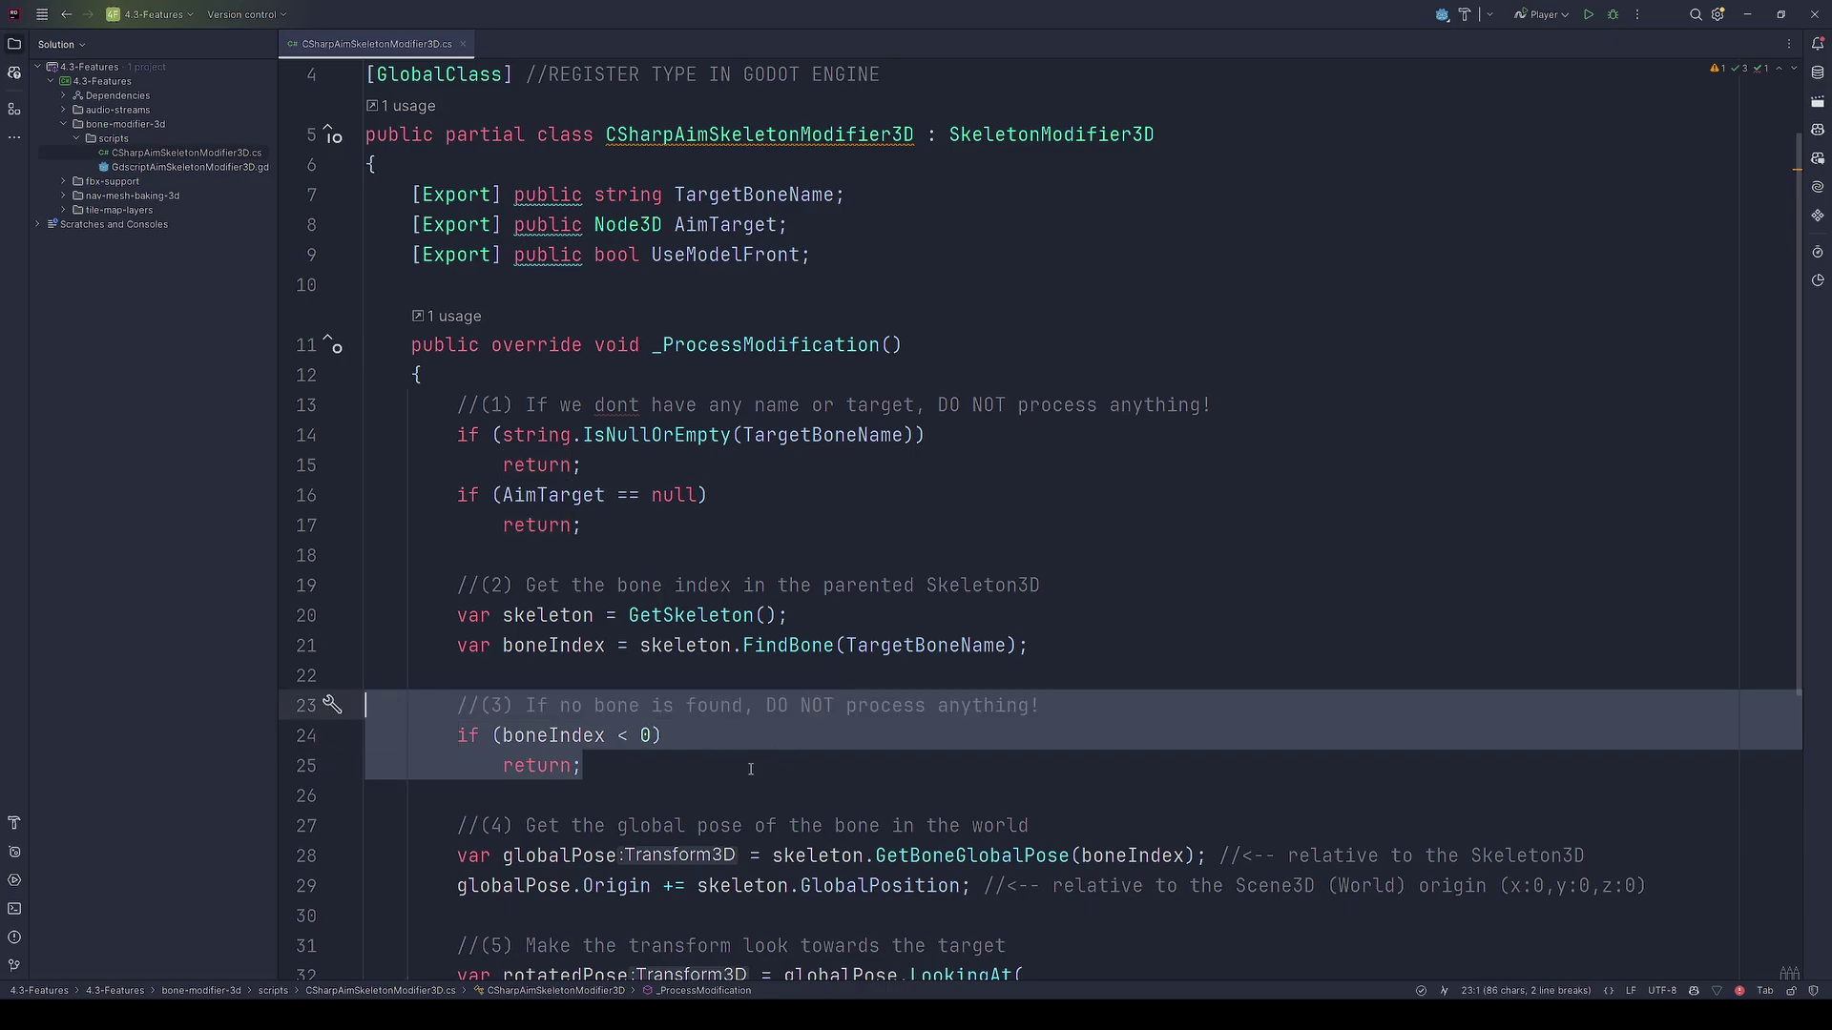
{"action": "scroll", "coordinate": [750, 767], "scroll_direction": "down", "scroll_amount": 1}
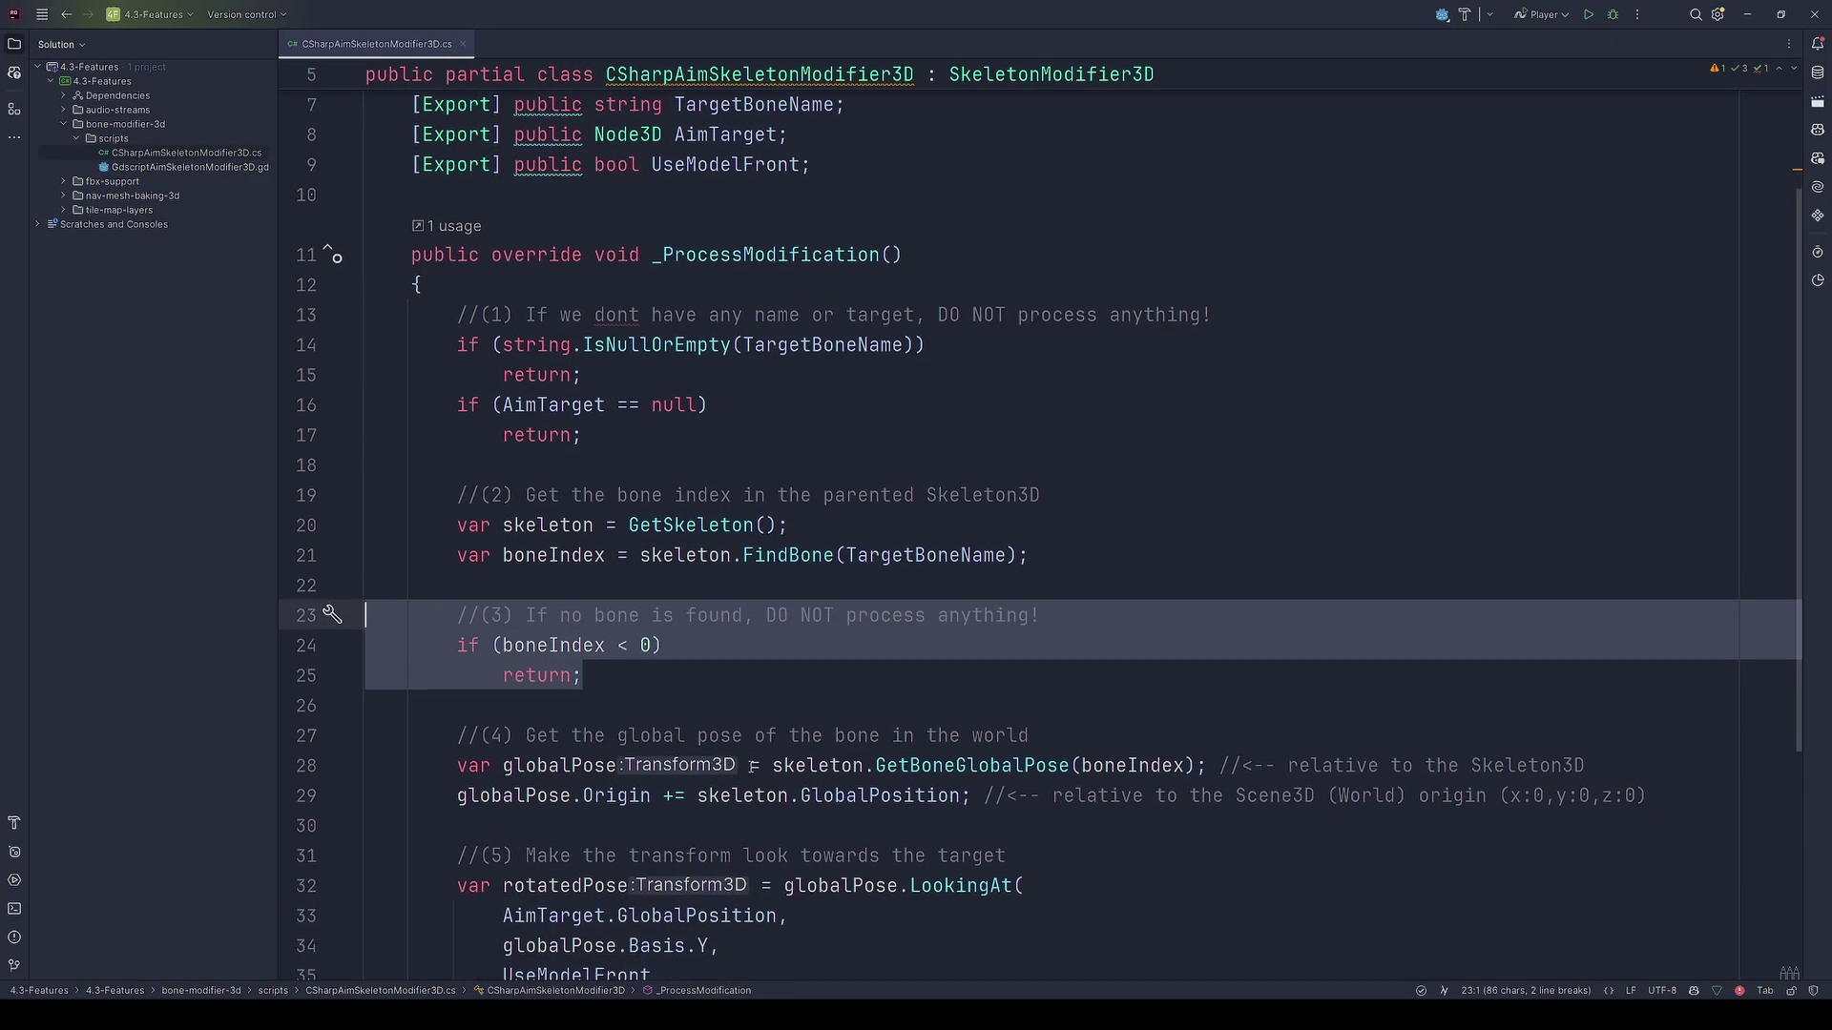
{"action": "scroll", "coordinate": [751, 767], "scroll_direction": "down", "scroll_amount": 1}
{"action": "double_click", "coordinate": [939, 675]}
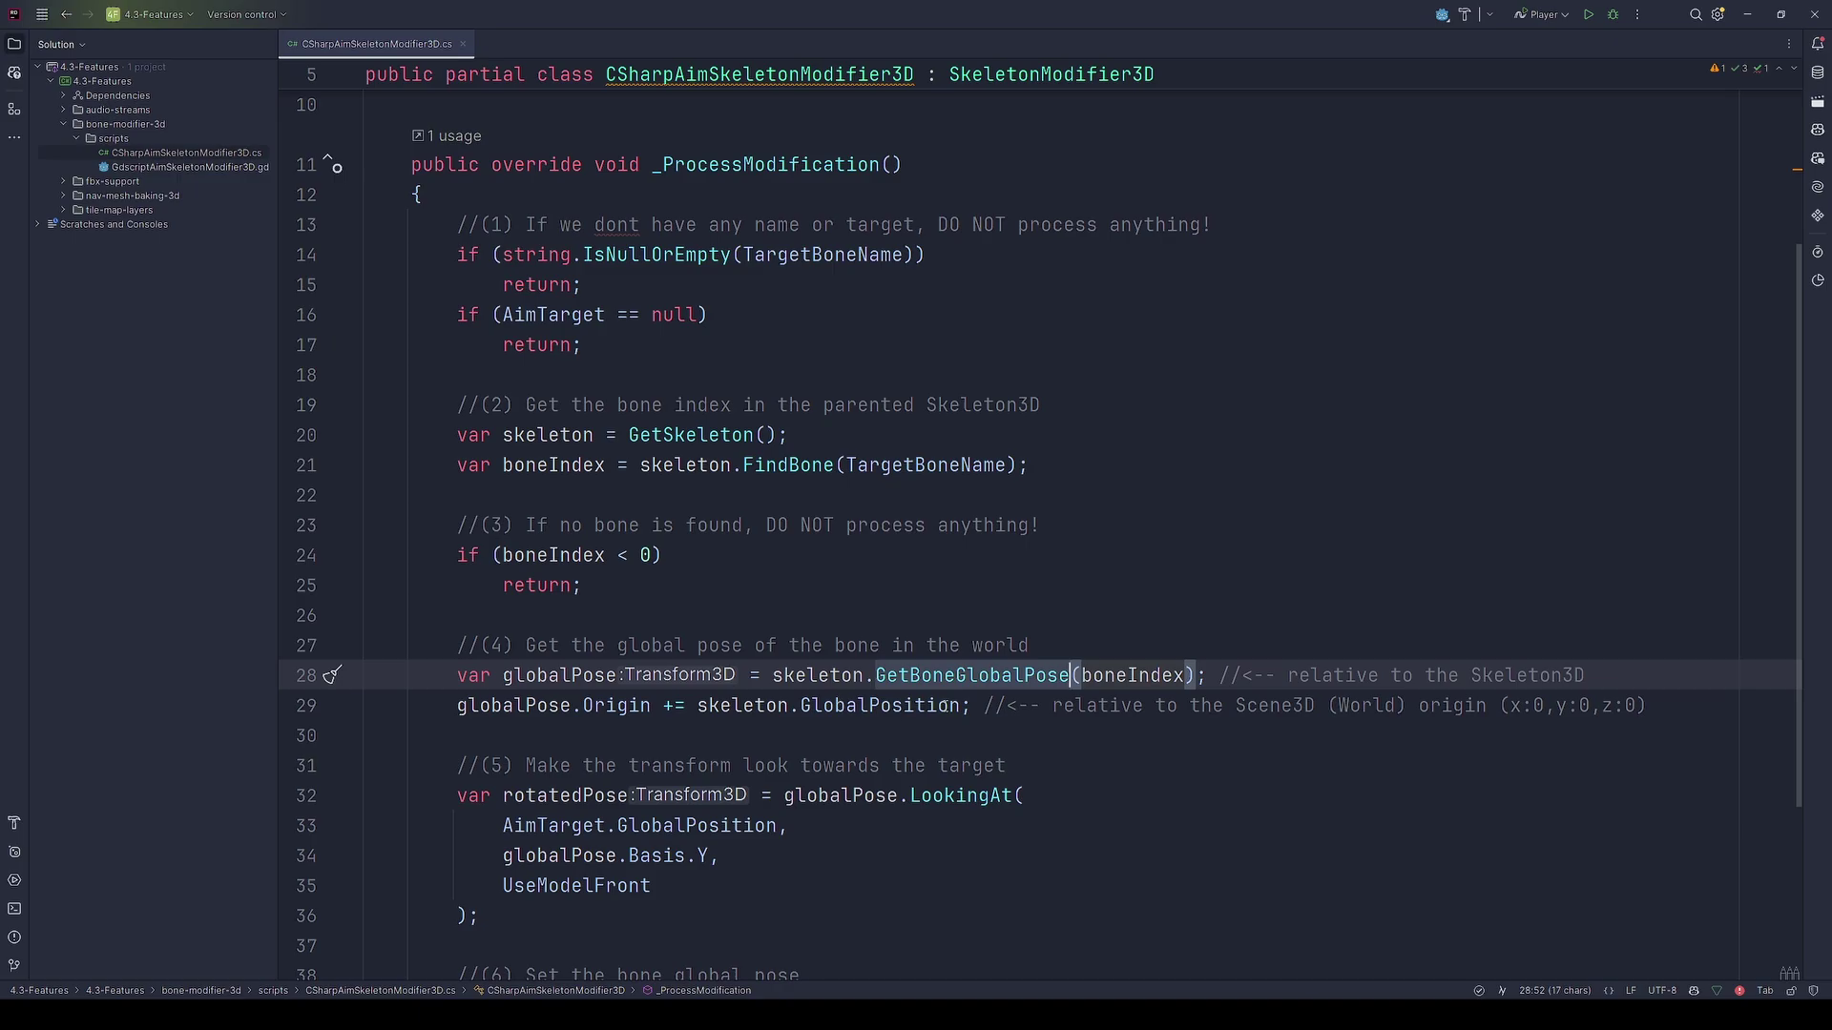
{"action": "left_click_drag", "start_coordinate": [960, 706], "coordinate": [694, 706]}
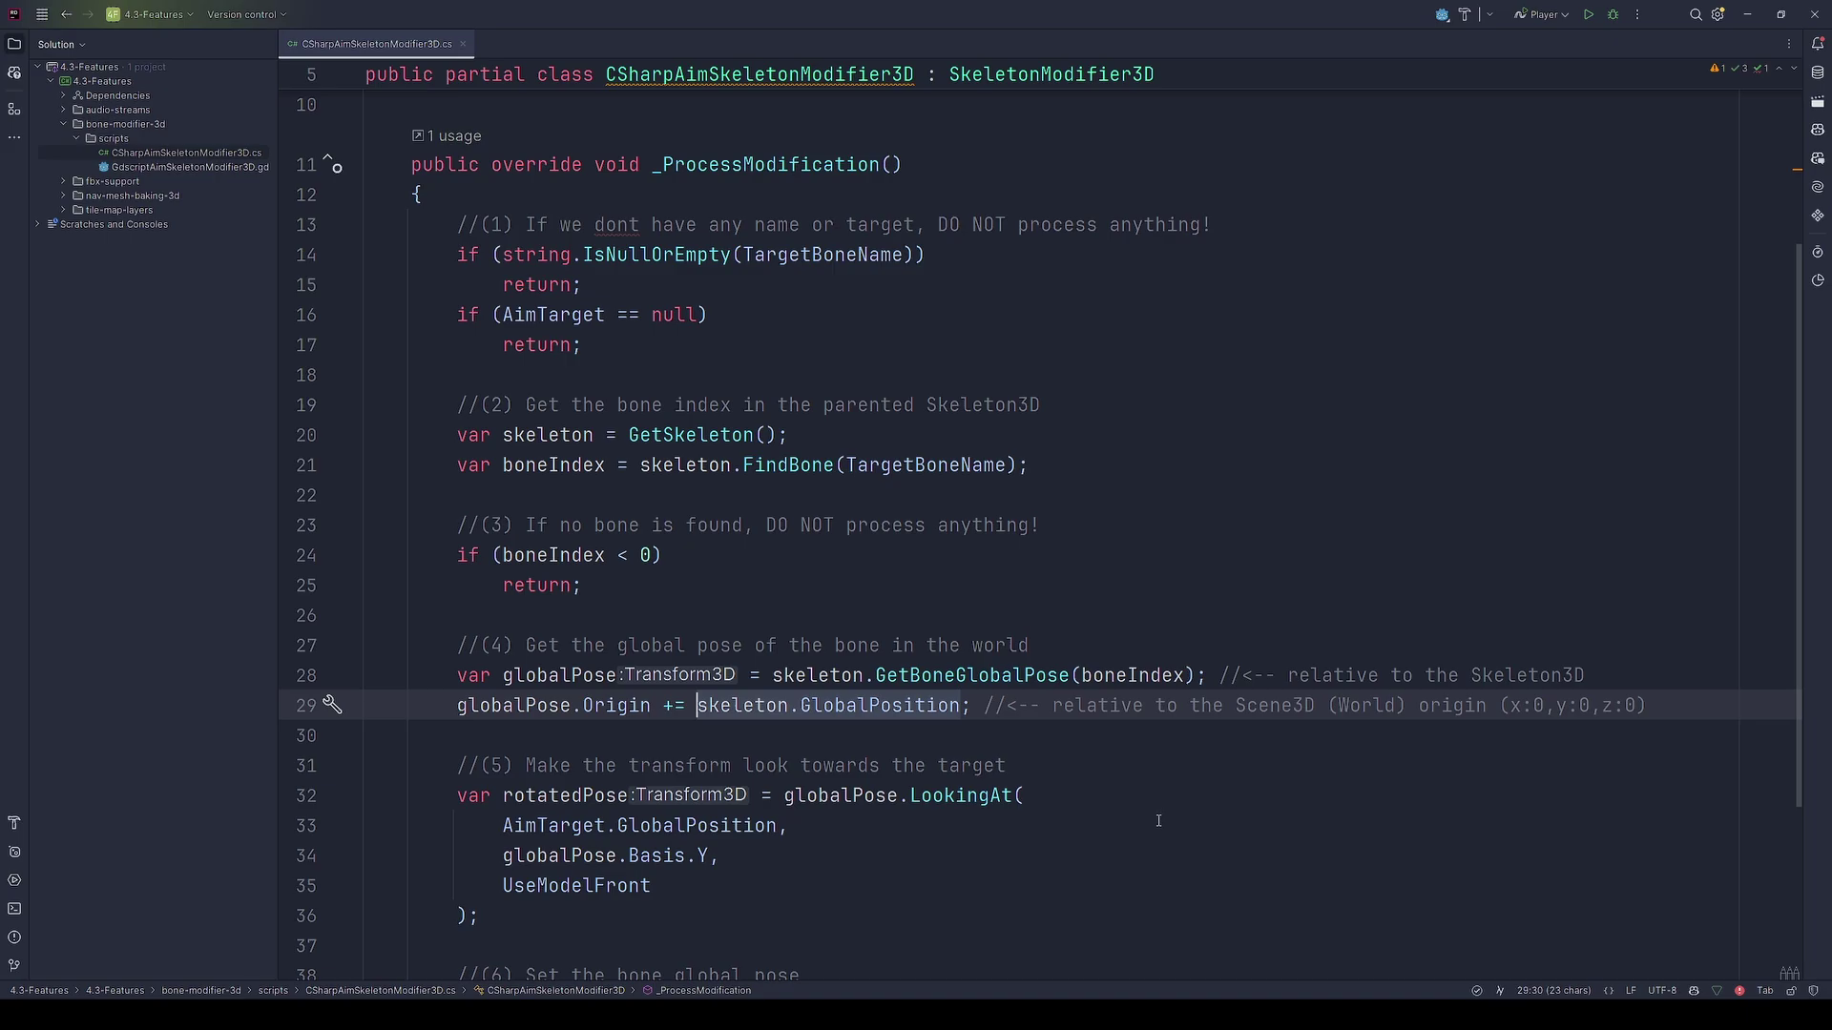
{"action": "double_click", "coordinate": [963, 797]}
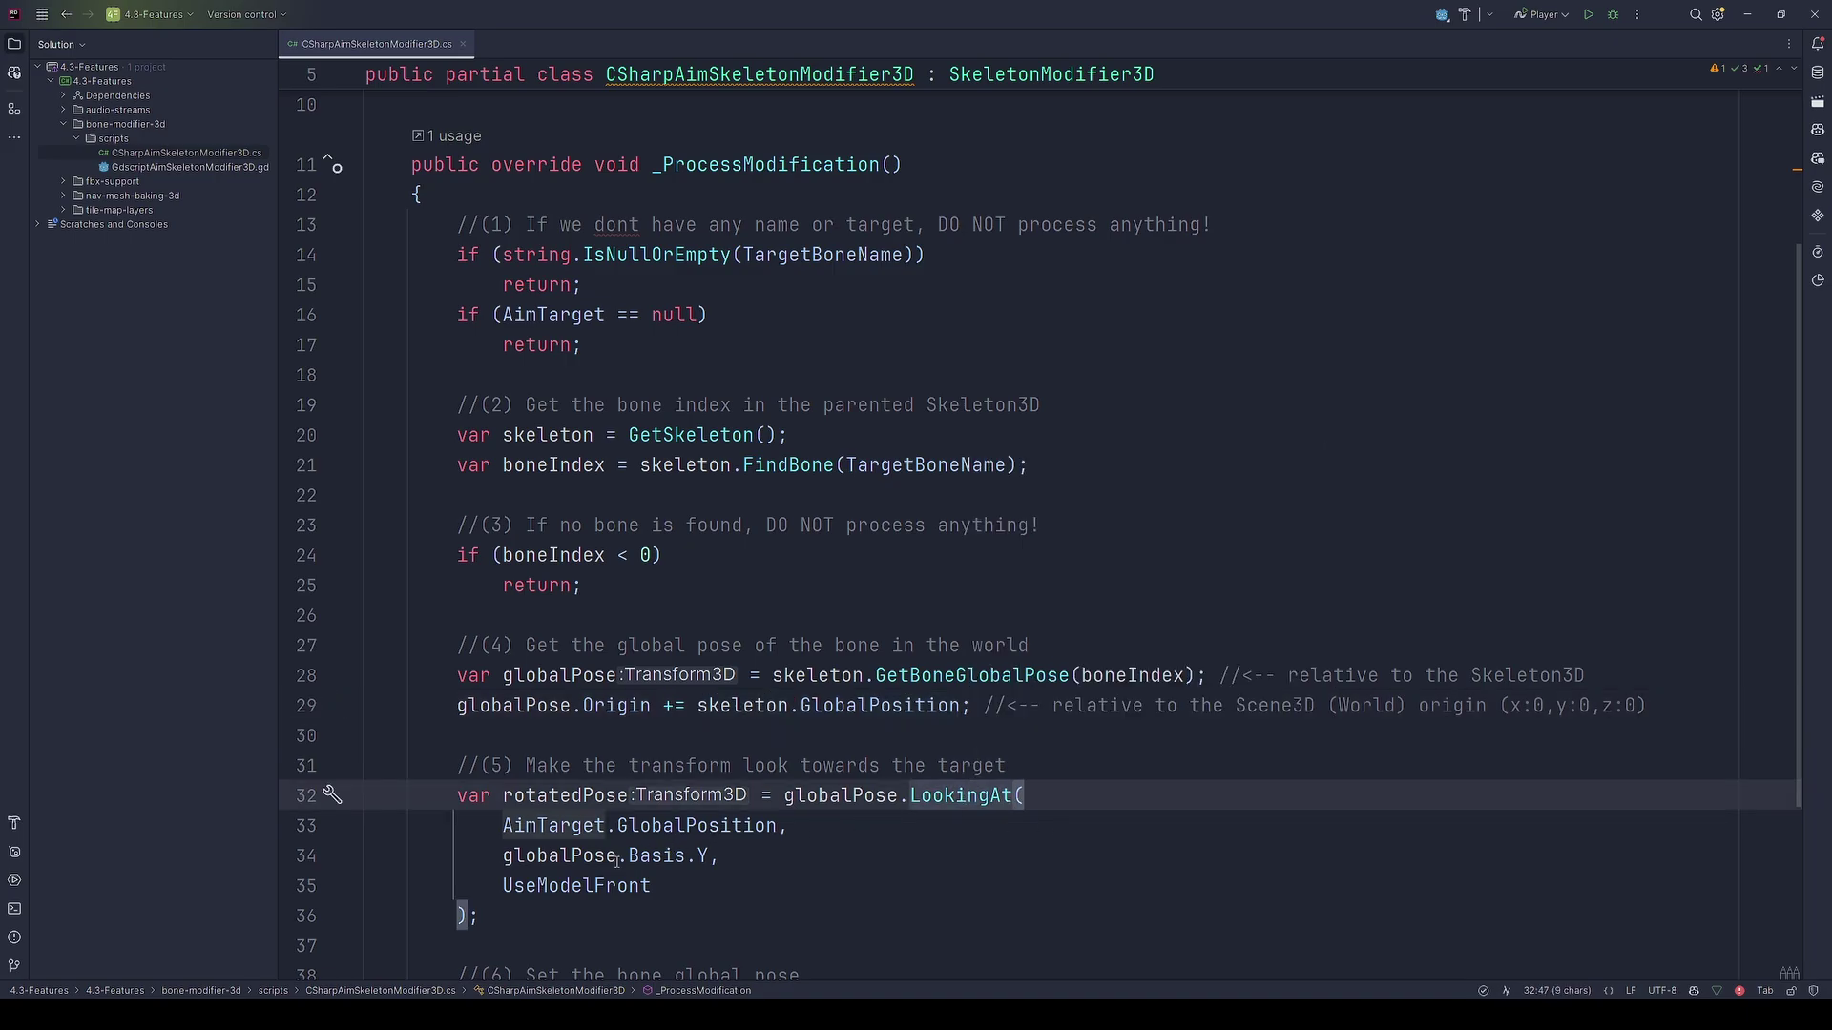
{"action": "scroll", "coordinate": [616, 862], "scroll_direction": "down", "scroll_amount": 1}
{"action": "left_click_drag", "start_coordinate": [500, 736], "coordinate": [781, 735]}
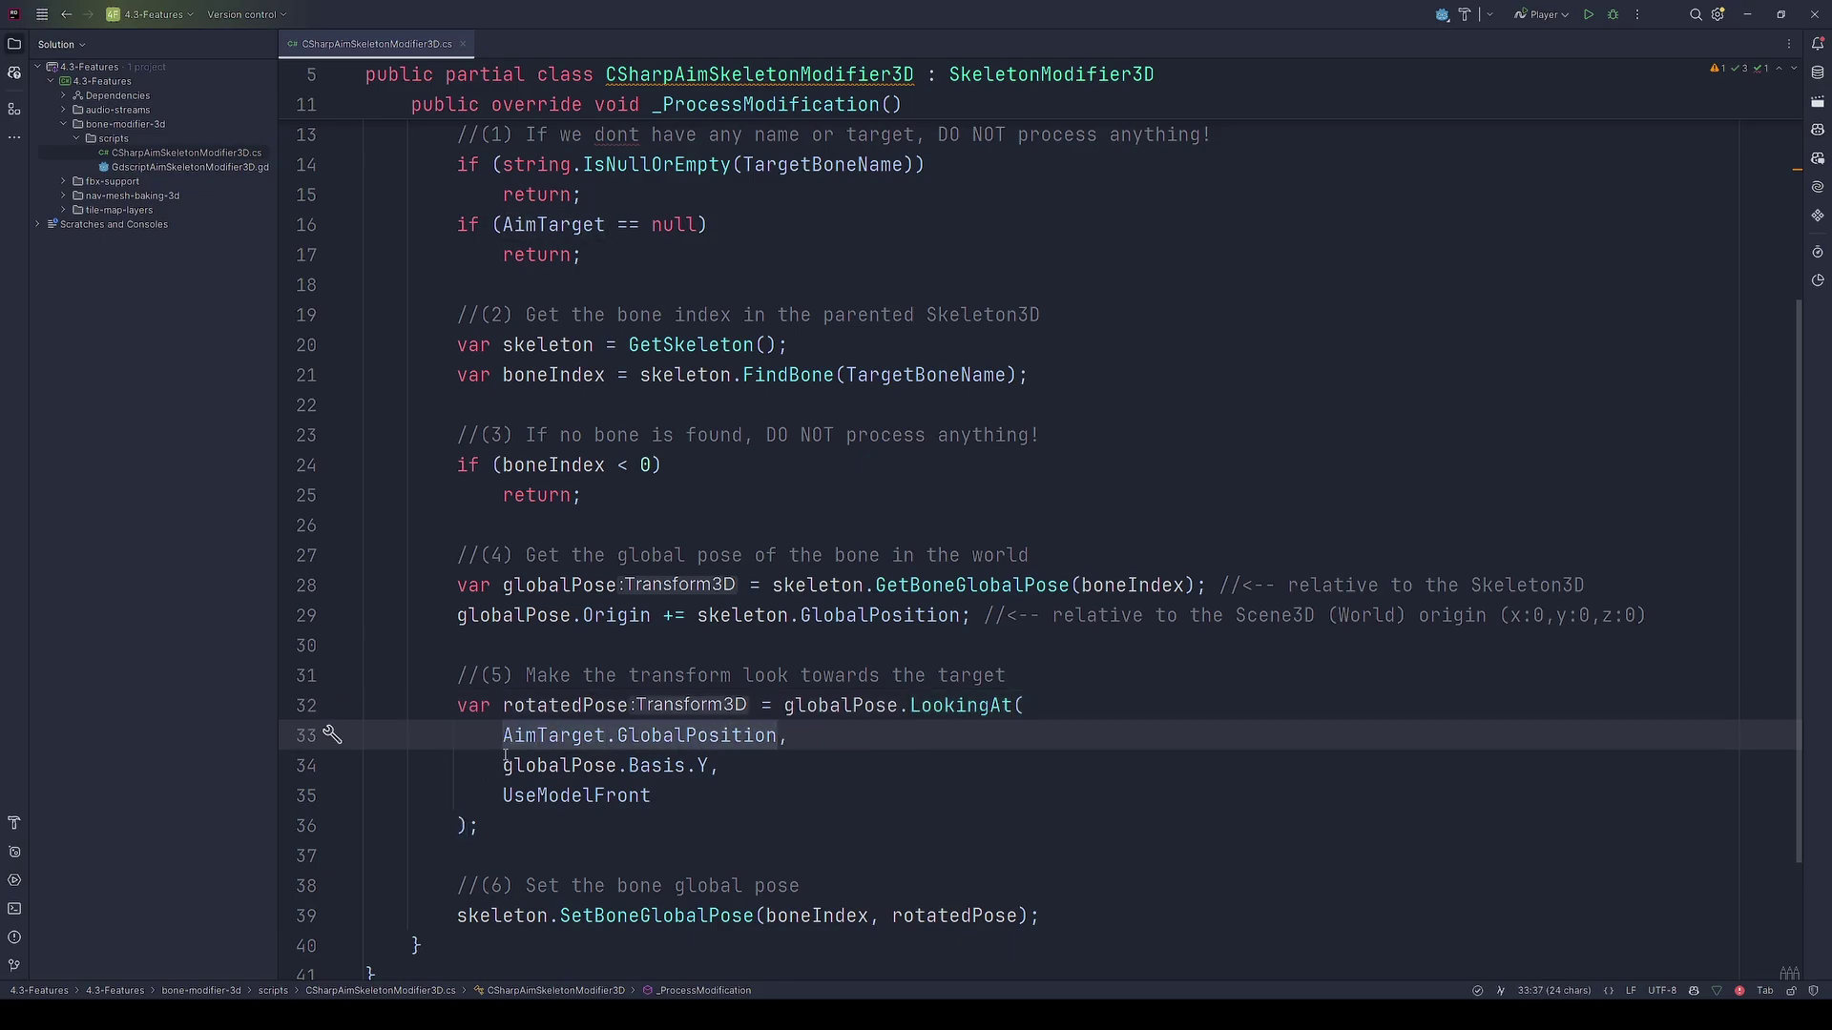
{"action": "left_click_drag", "start_coordinate": [518, 769], "coordinate": [711, 765]}
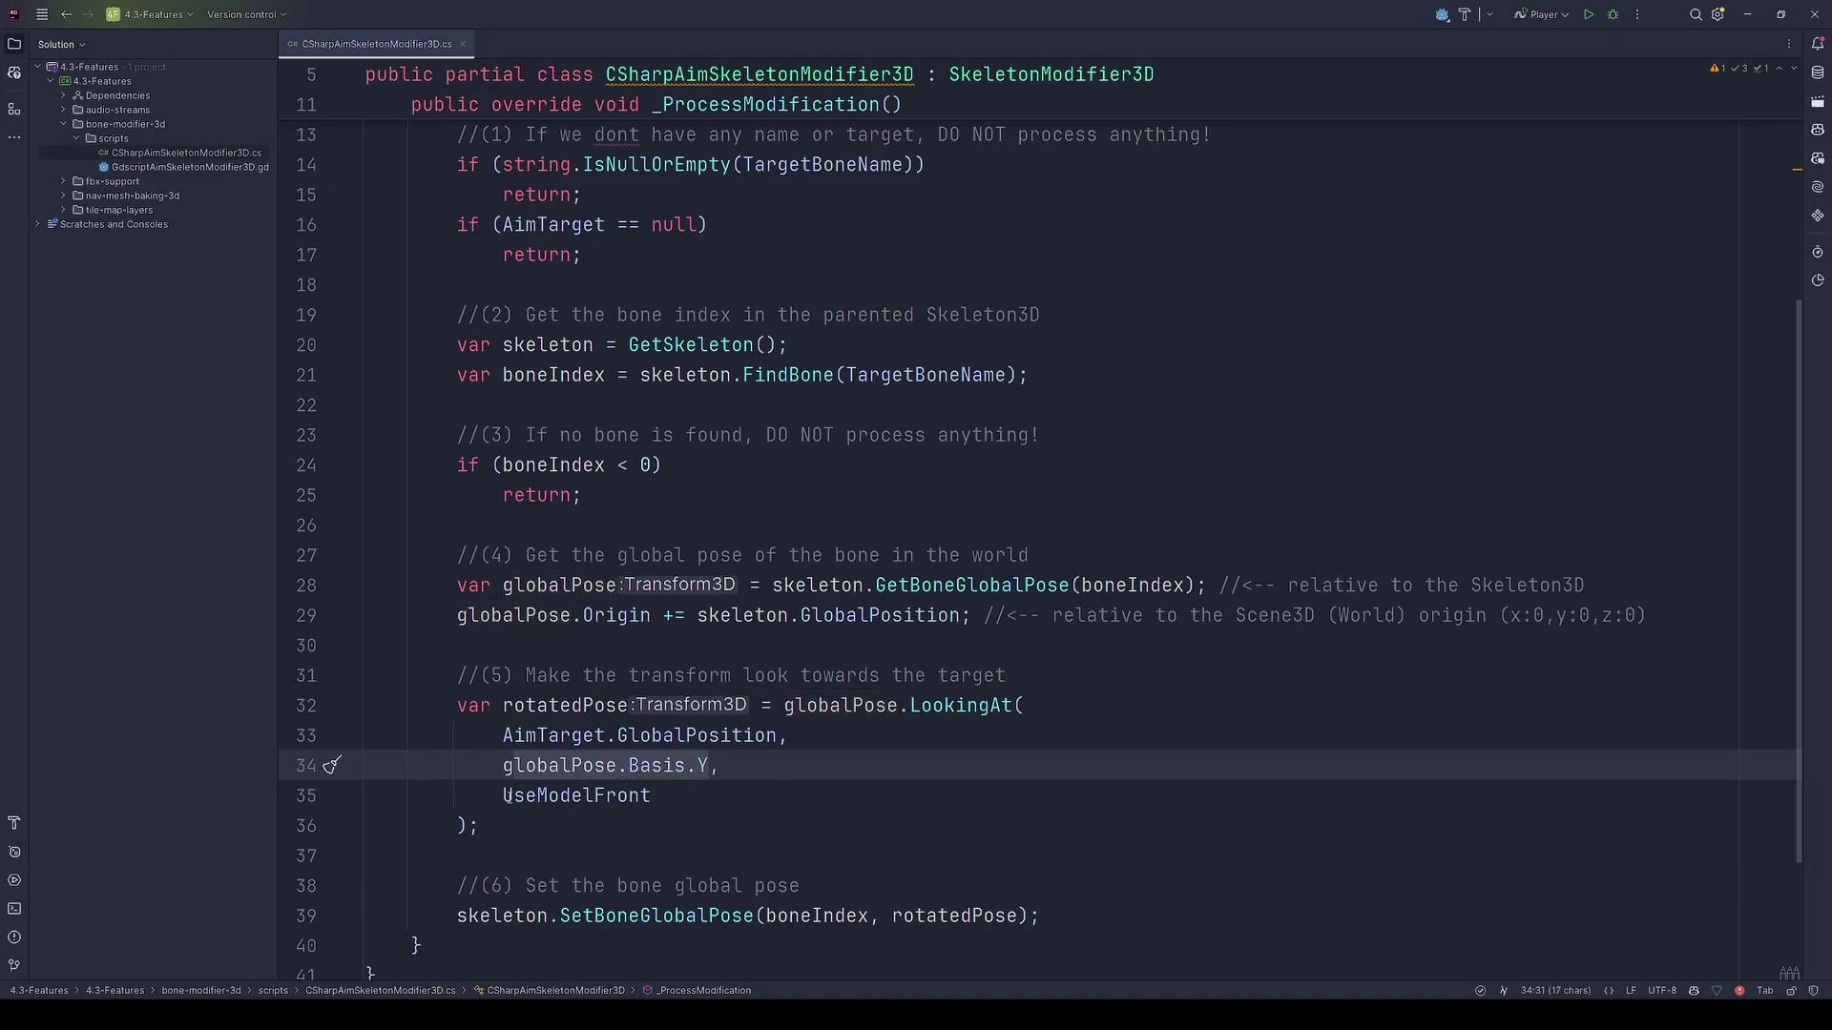
{"action": "left_click_drag", "start_coordinate": [505, 796], "coordinate": [692, 797]}
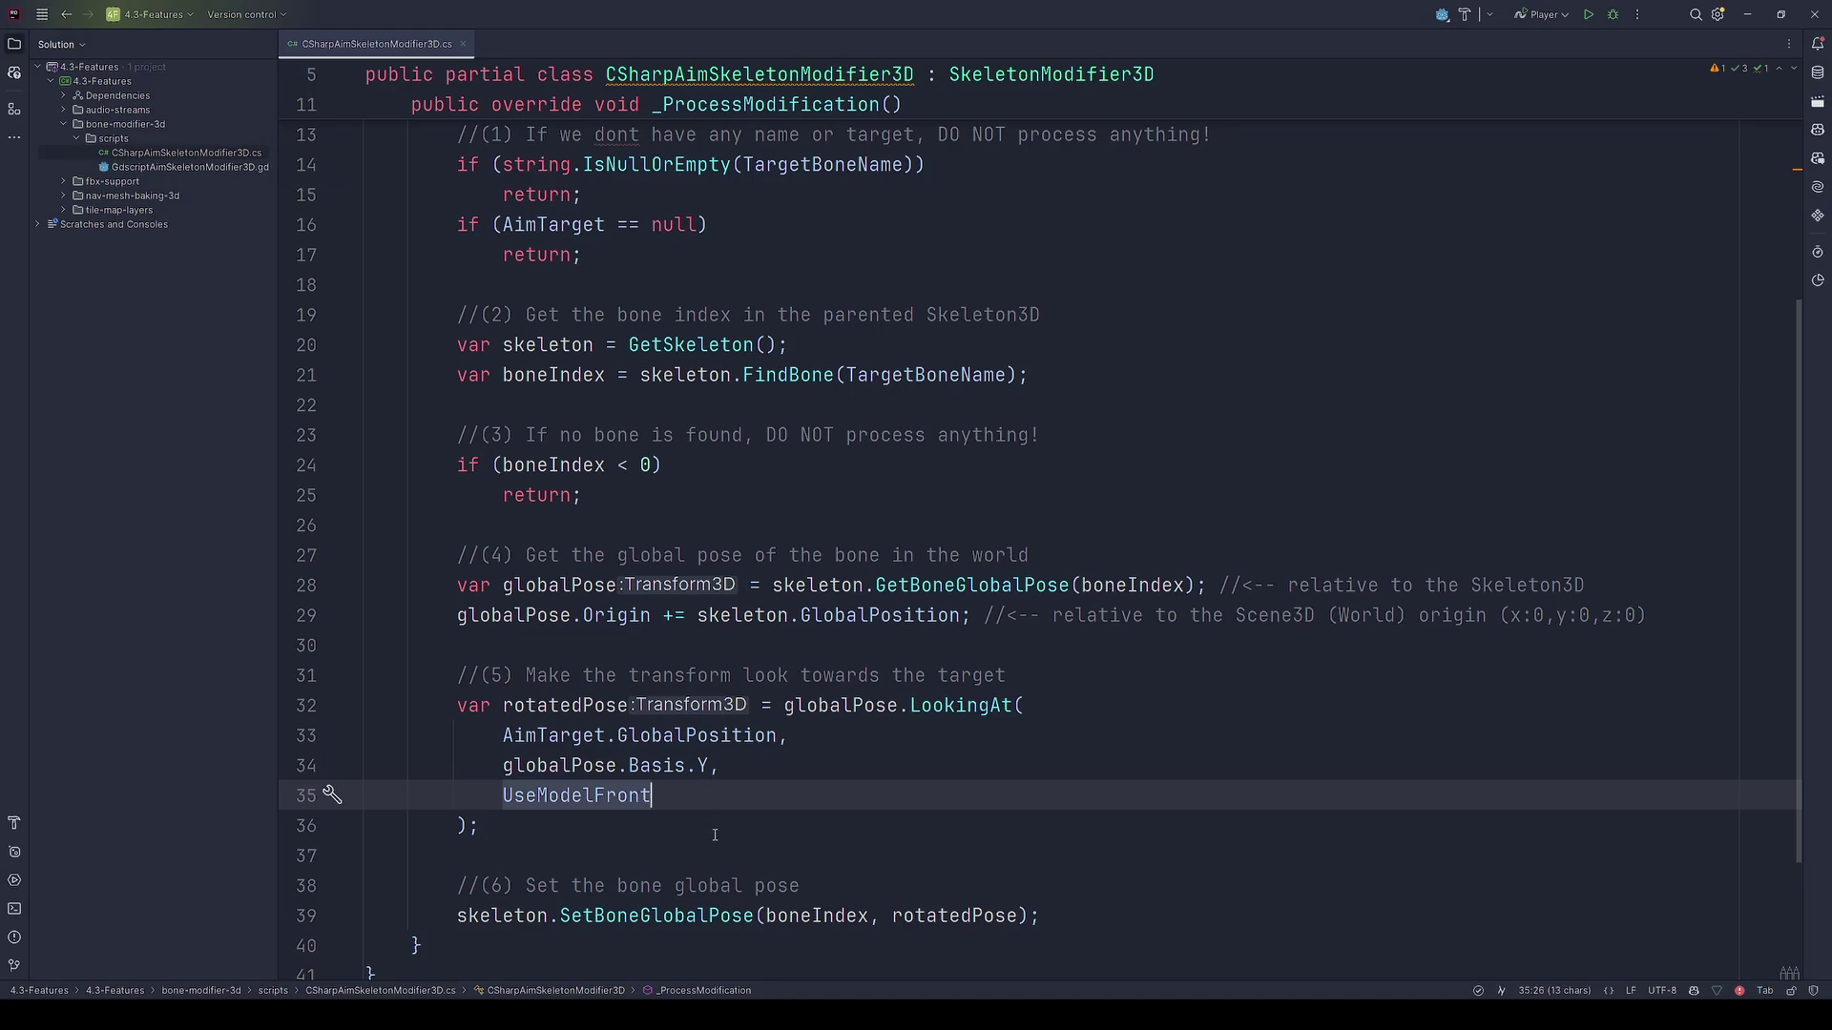
{"action": "scroll", "coordinate": [715, 835], "scroll_direction": "down", "scroll_amount": 1}
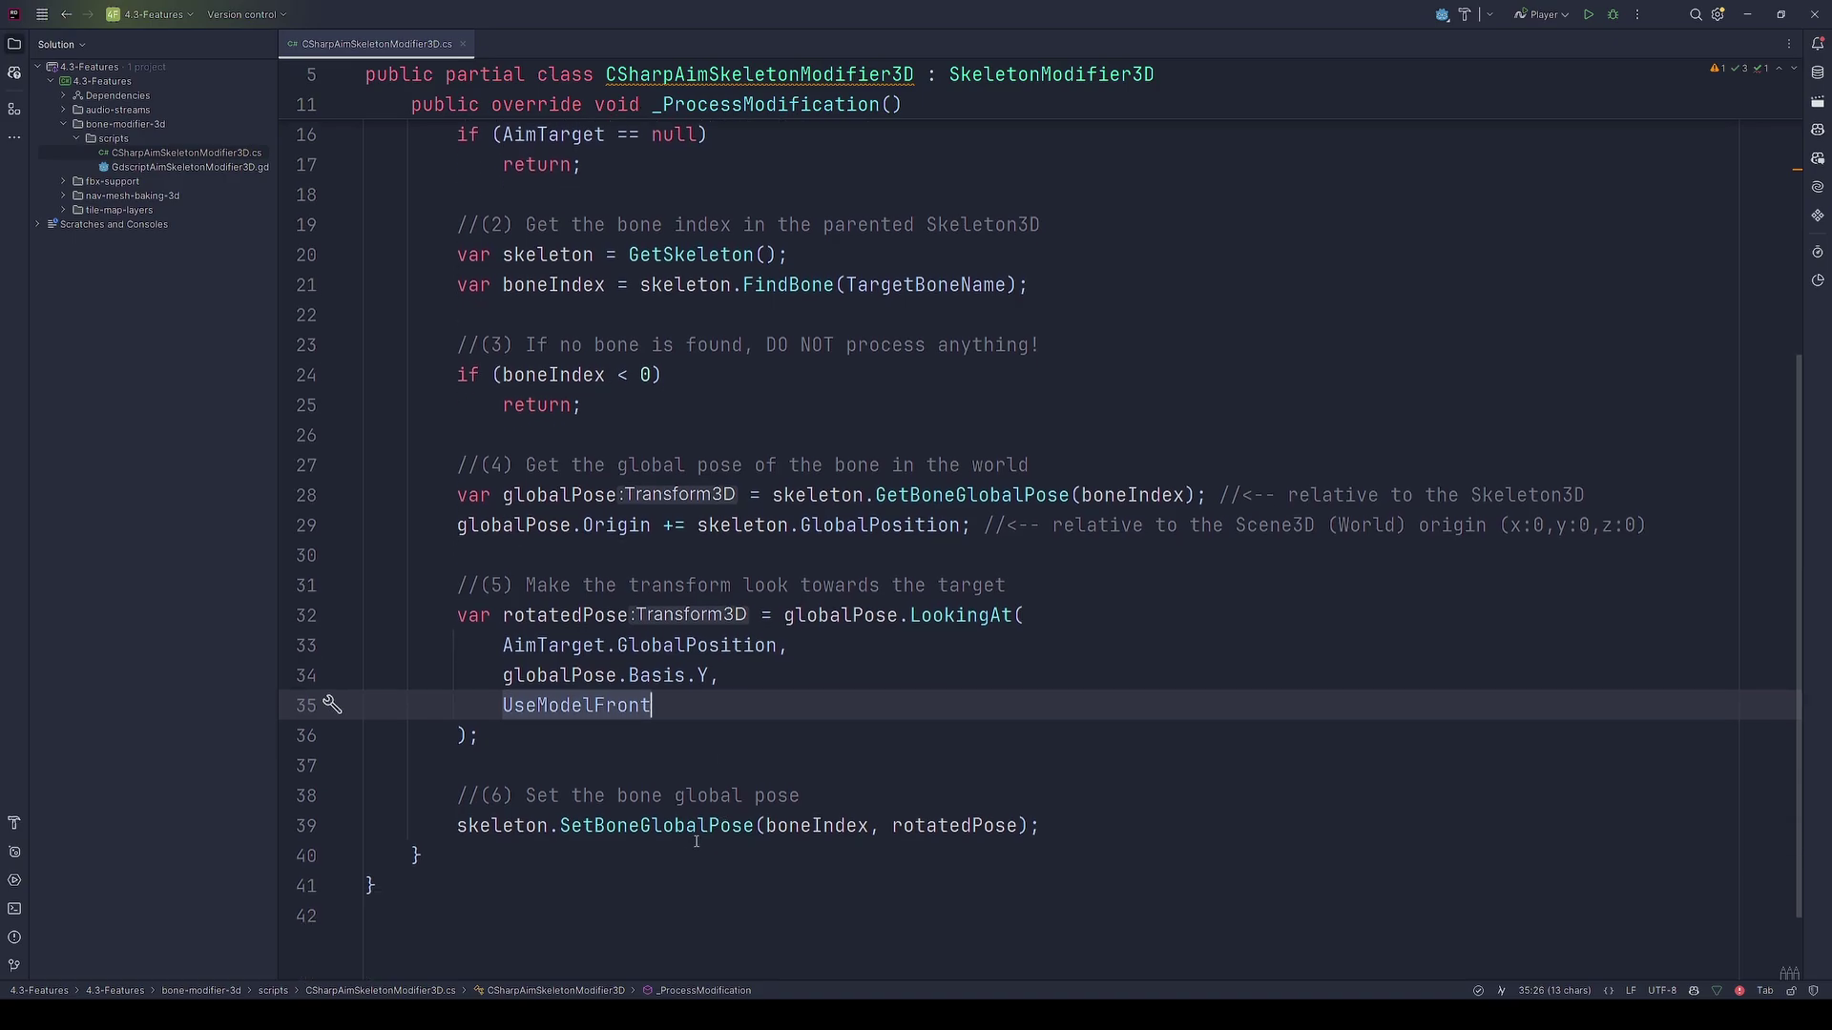
{"action": "left_click", "coordinate": [534, 827]}
{"action": "double_click", "coordinate": [631, 825]}
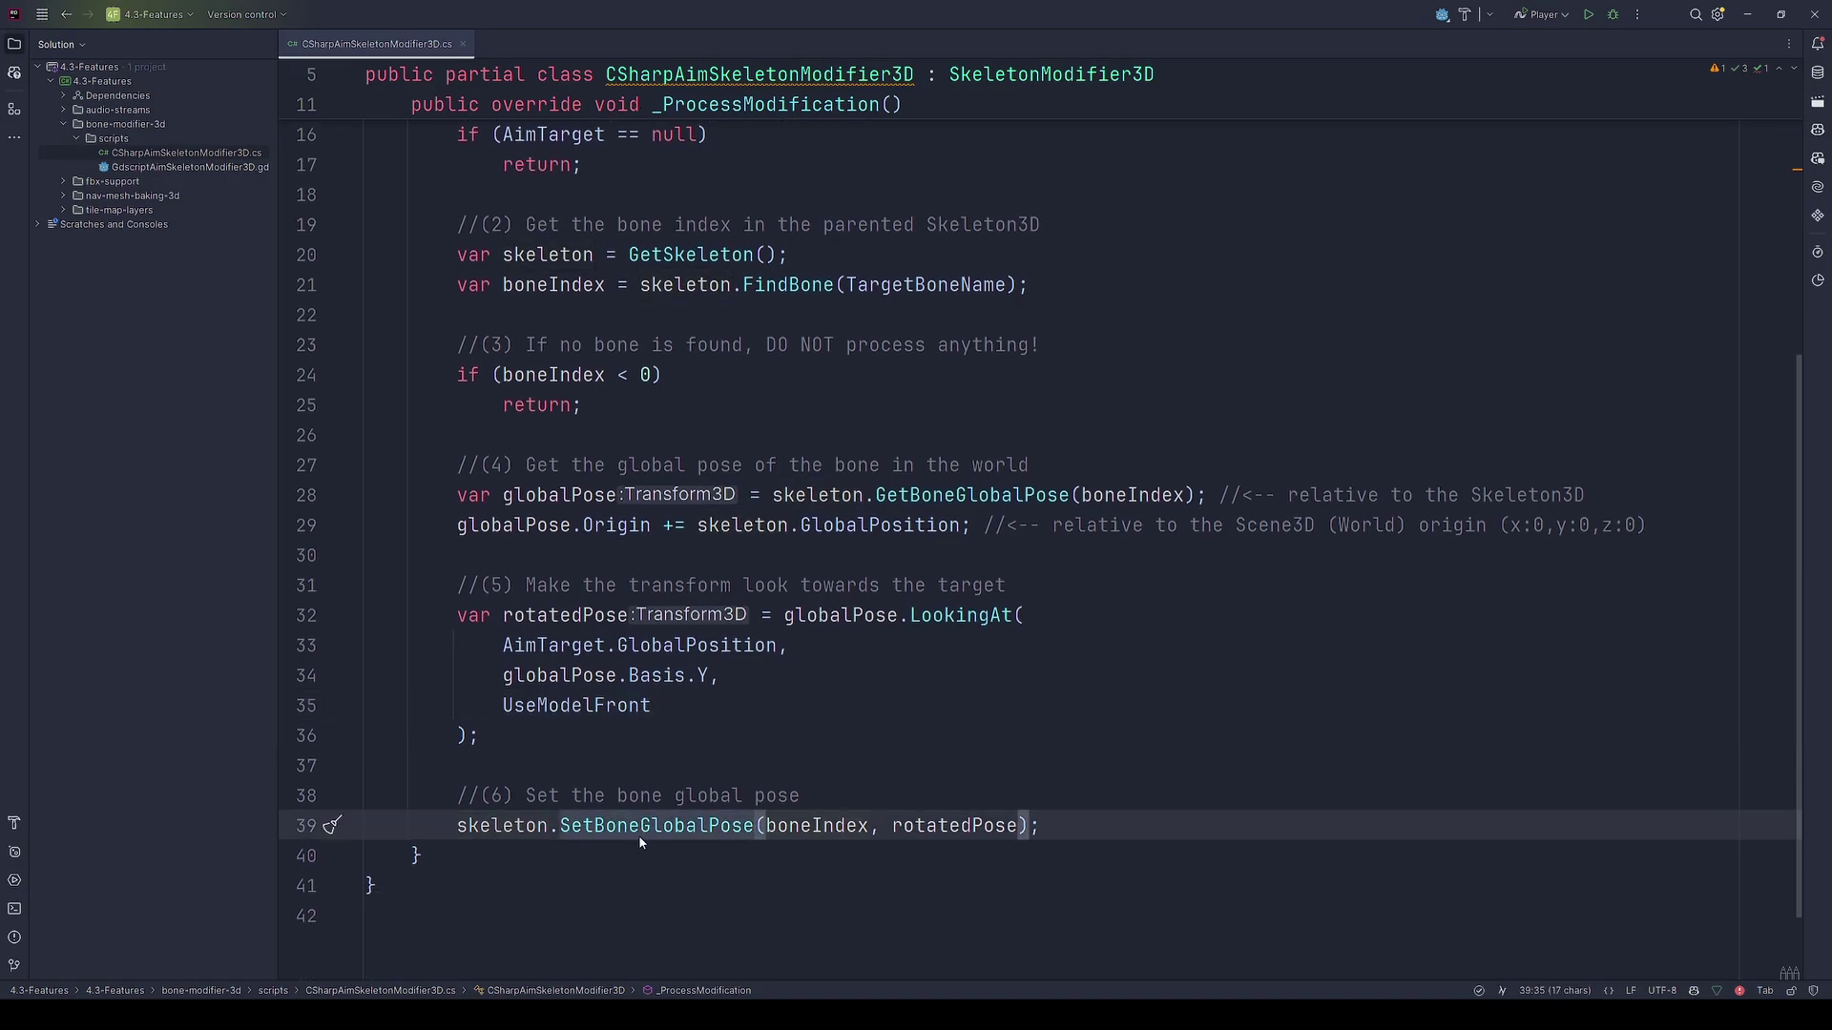
{"action": "double_click", "coordinate": [832, 826]}
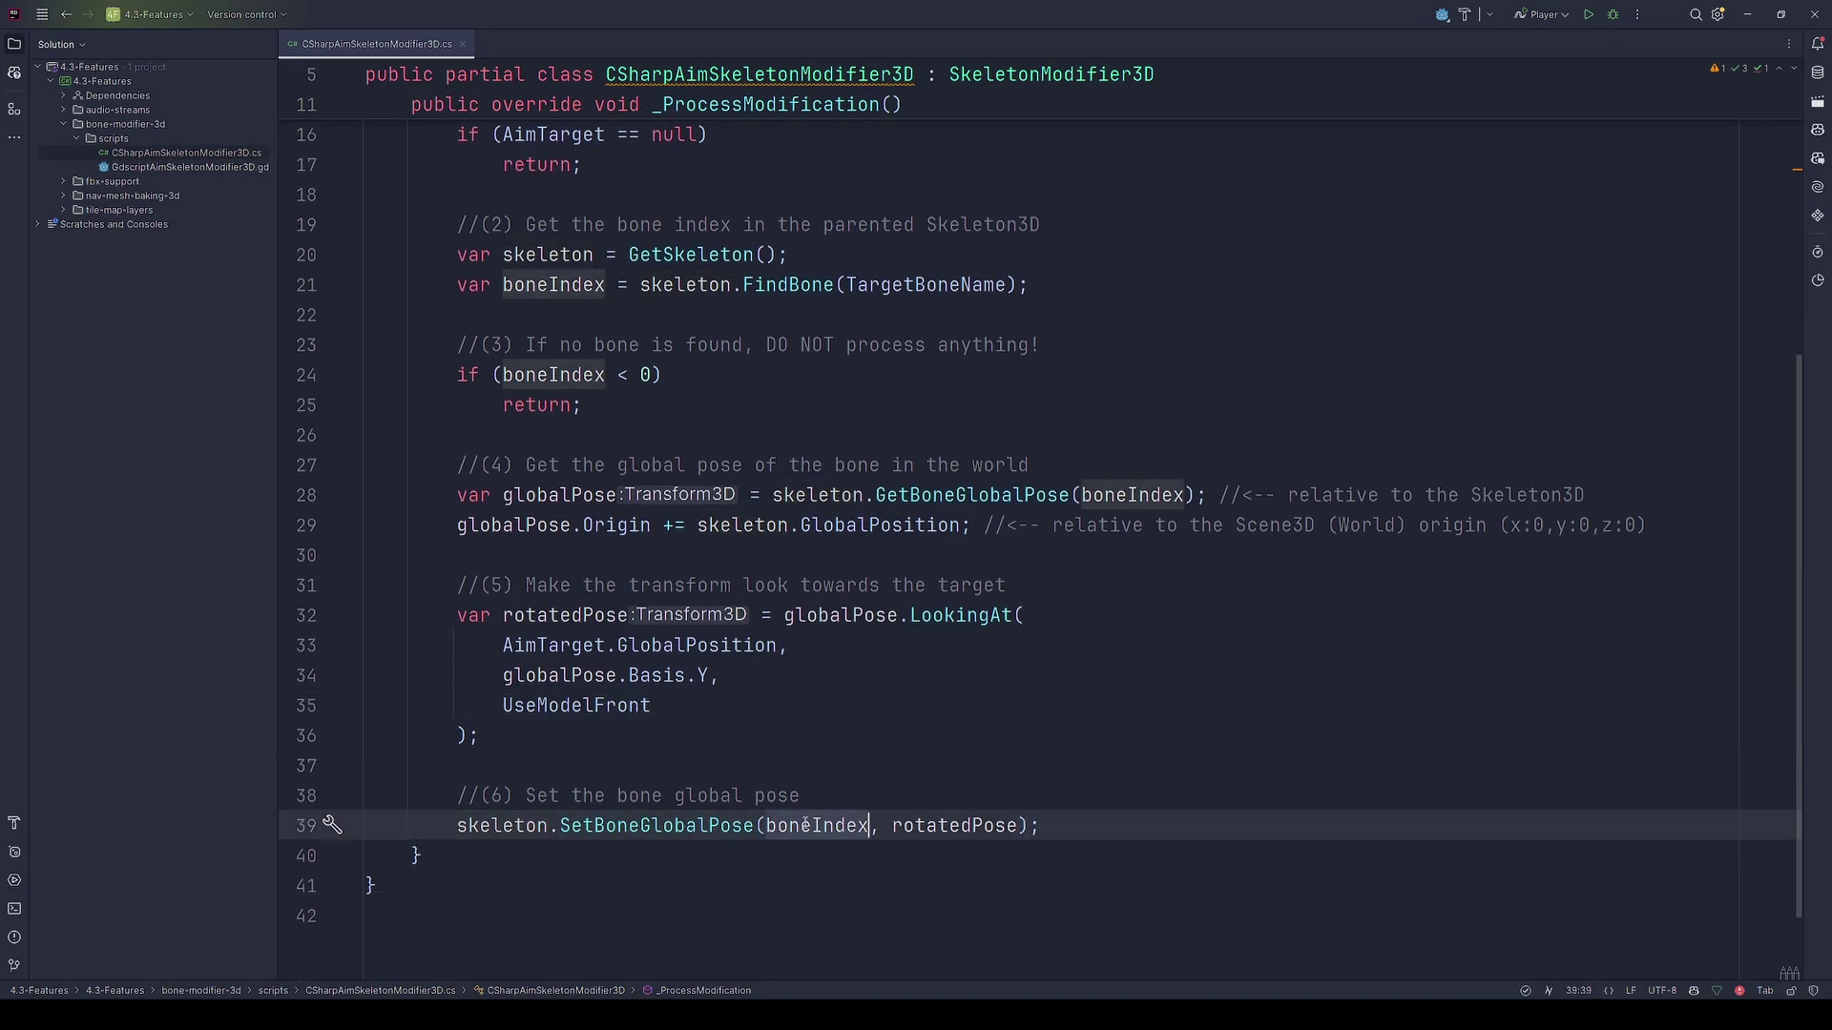
{"action": "double_click", "coordinate": [951, 826]}
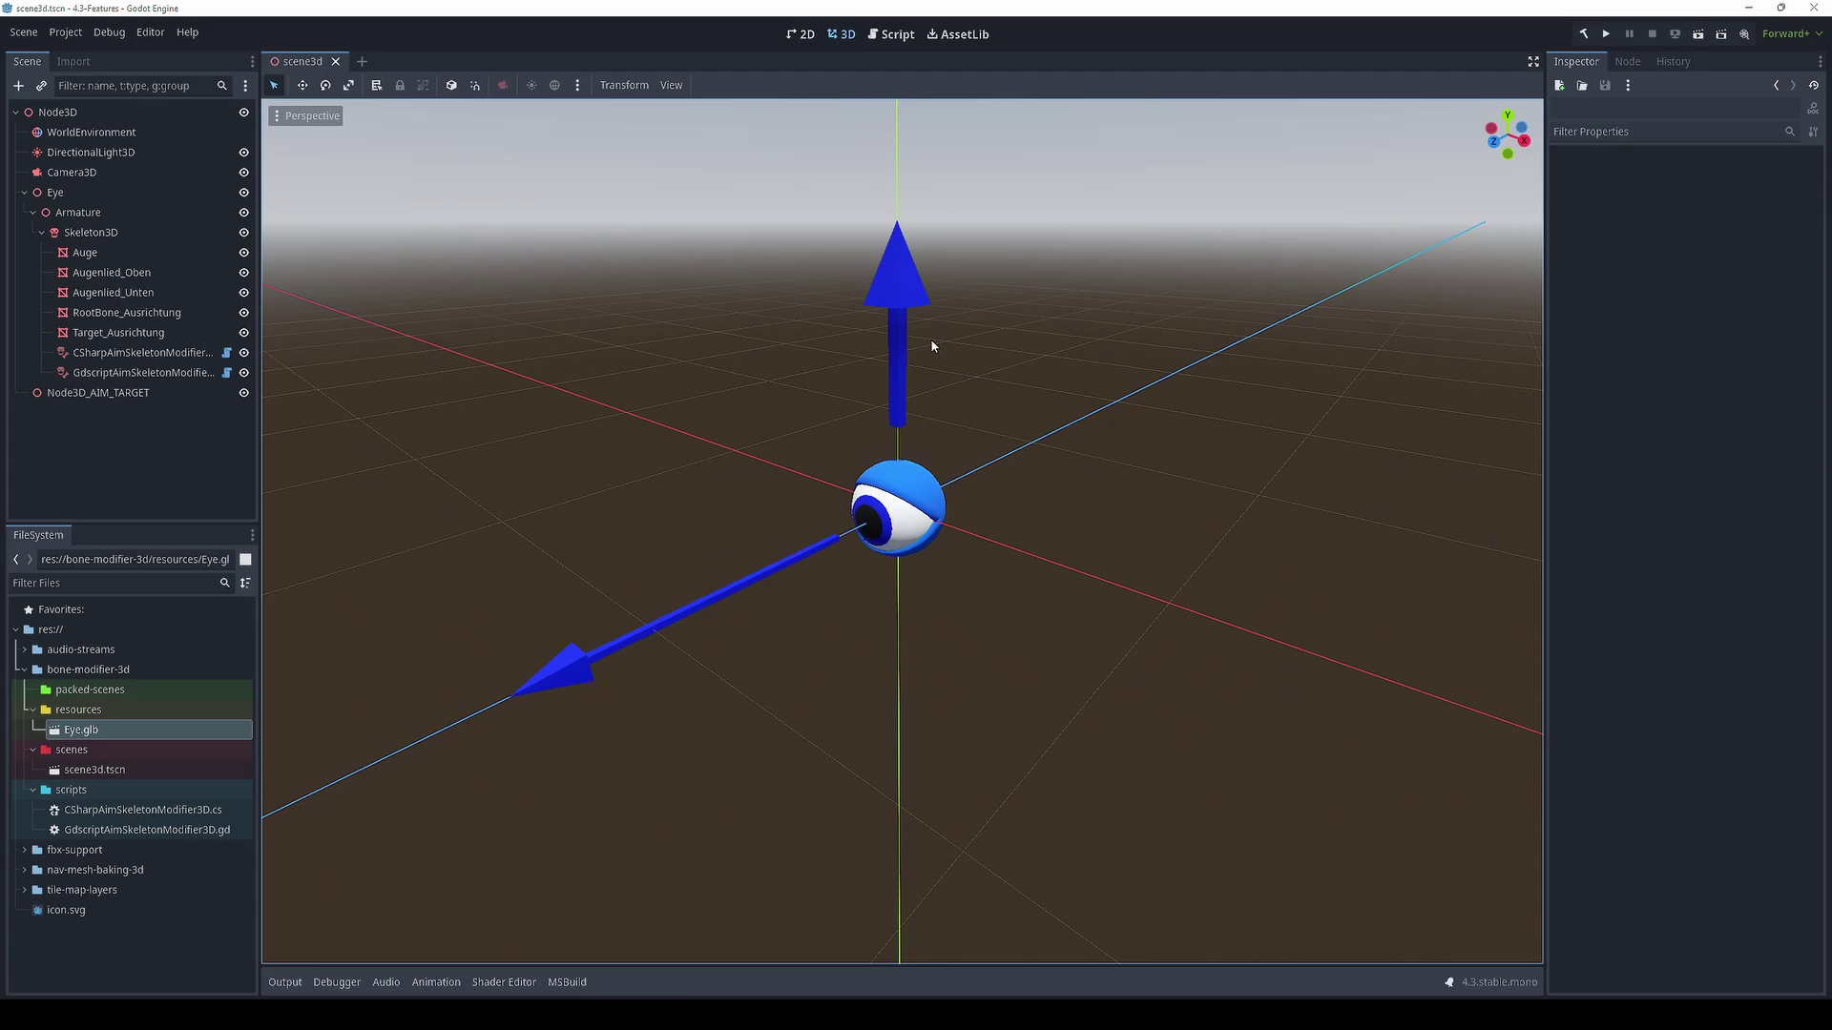
- Rebuild the .NET project and confirm both CSharp and Gdscript Aim modifiers appear under Skeleton3D's Add Child Node, adding nothing
{"action": "key", "text": "alt+b"}
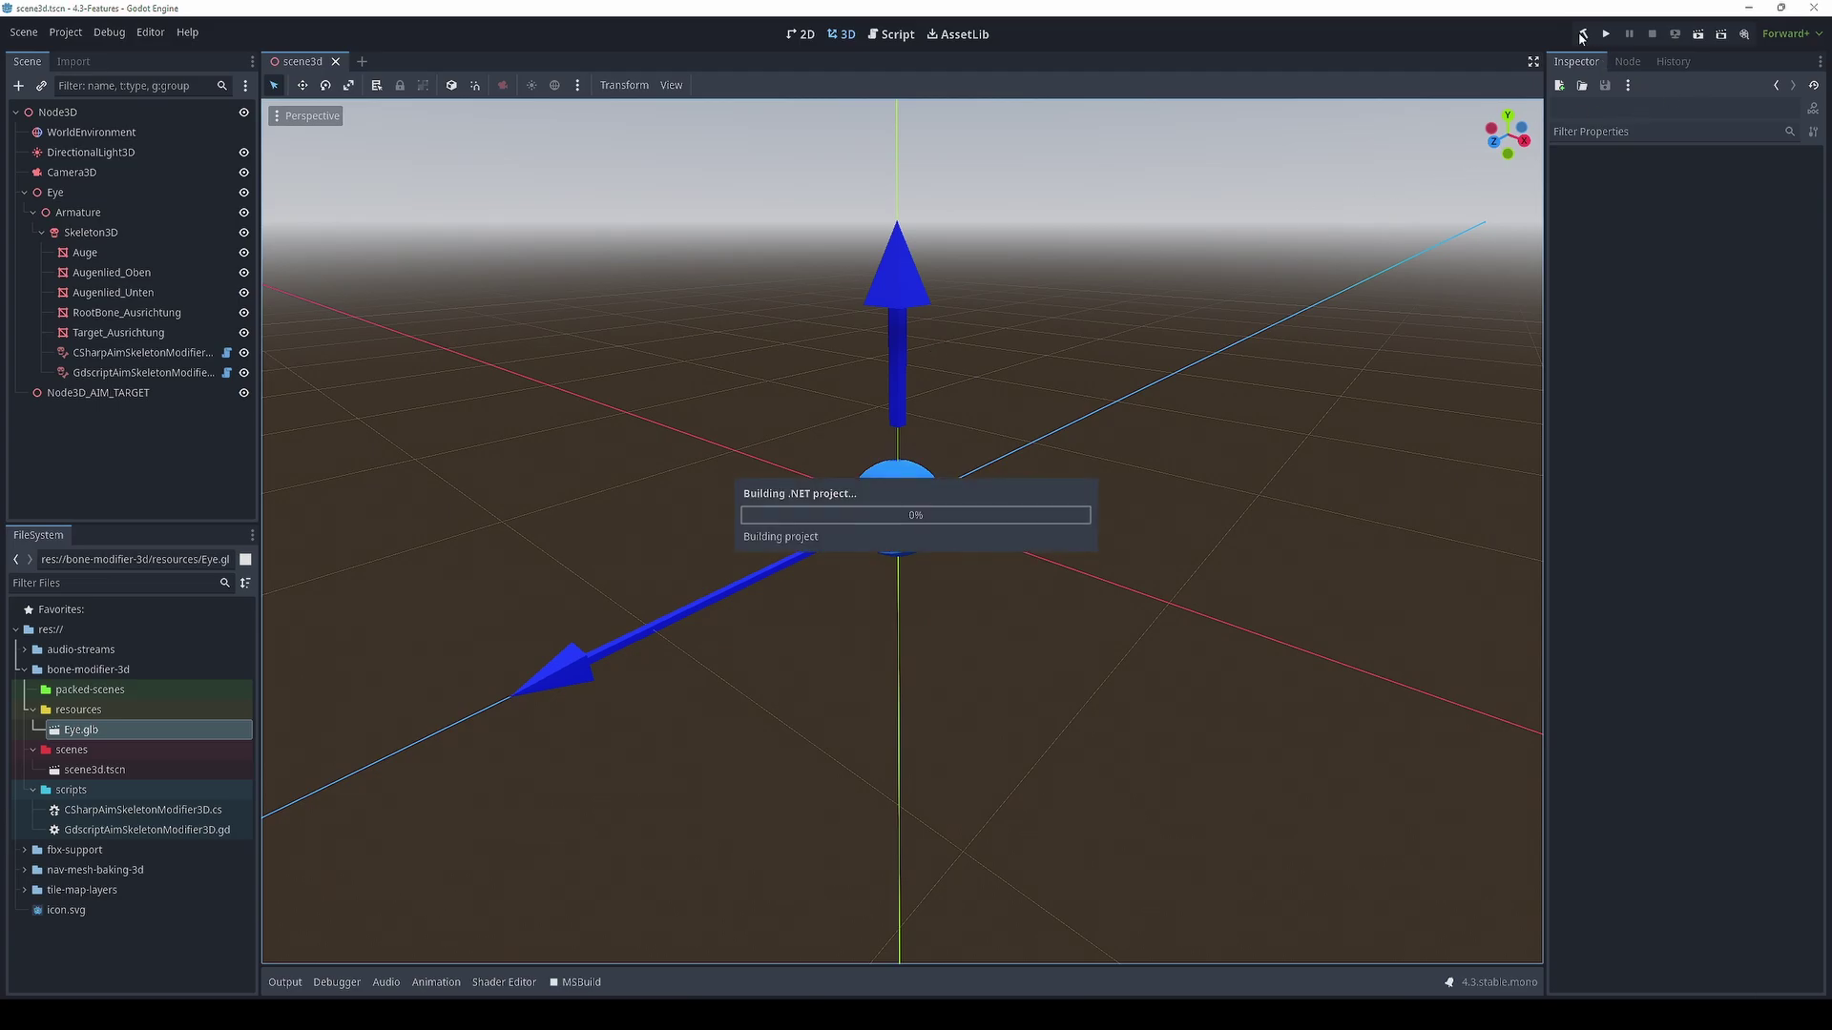
{"action": "left_click", "coordinate": [1584, 35]}
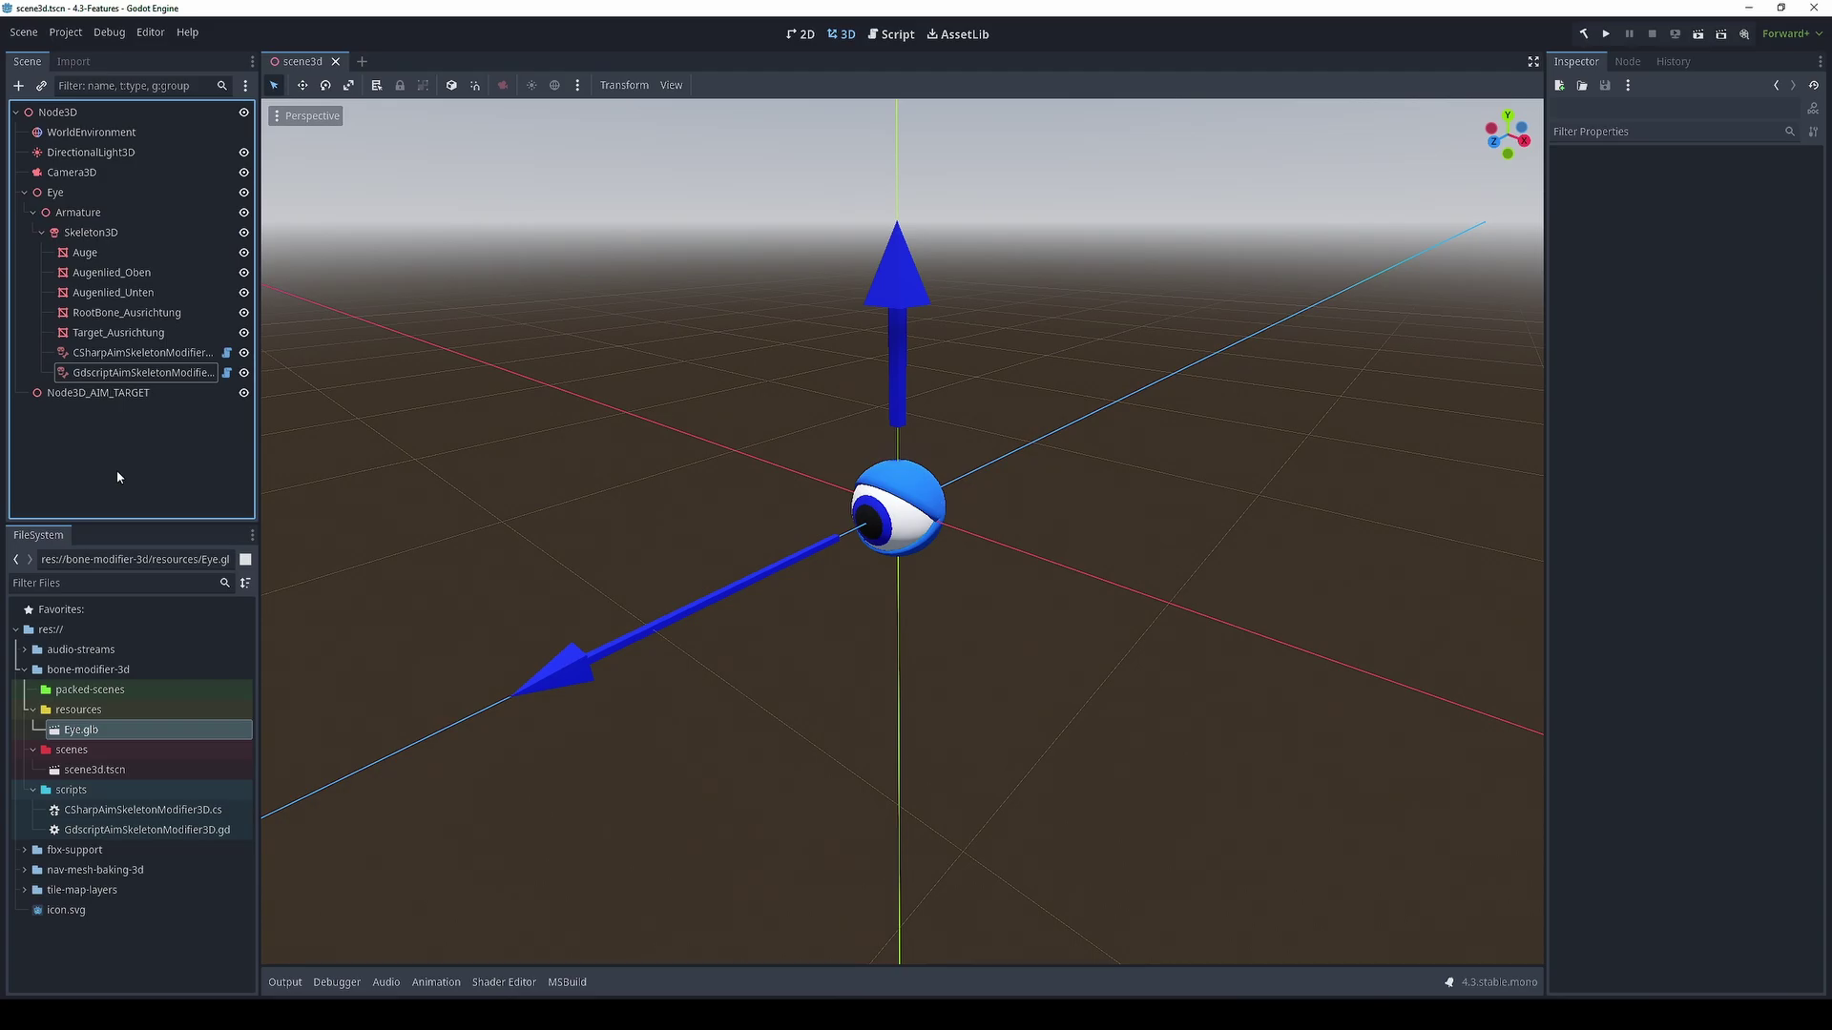
{"action": "left_click", "coordinate": [113, 234]}
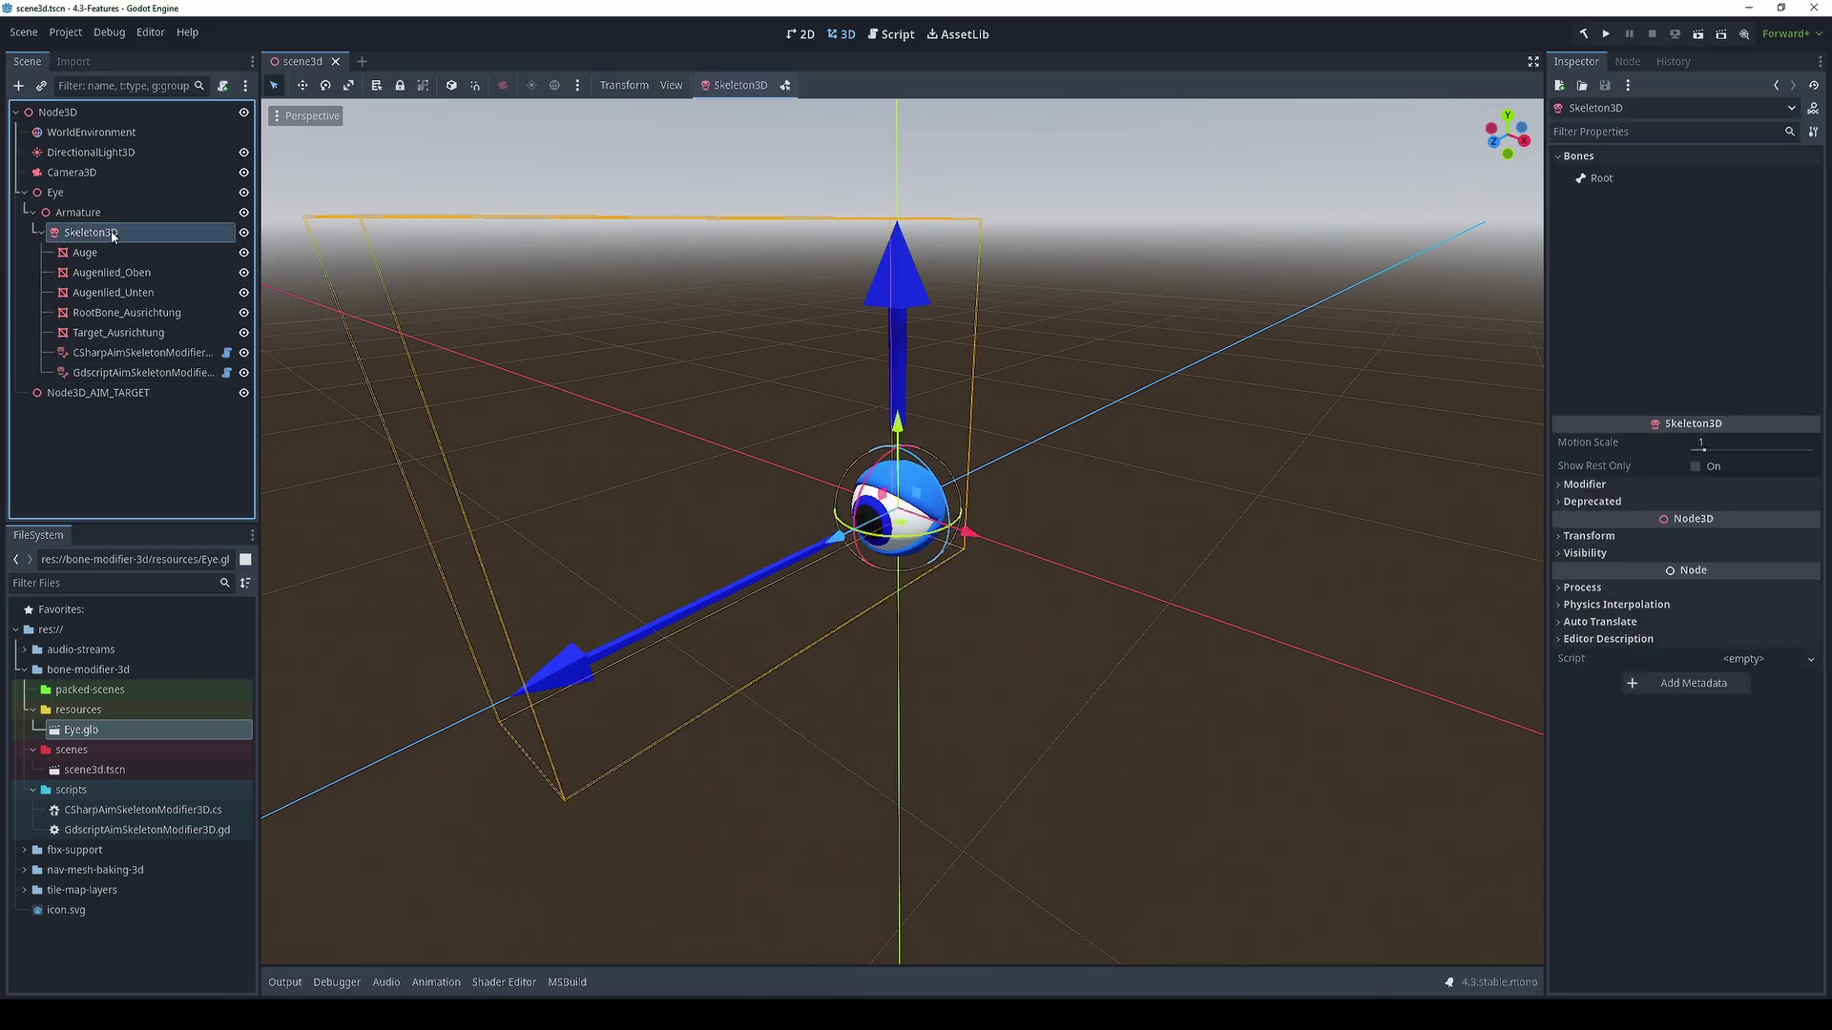
{"action": "right_click", "coordinate": [112, 235]}
{"action": "left_click", "coordinate": [132, 244]}
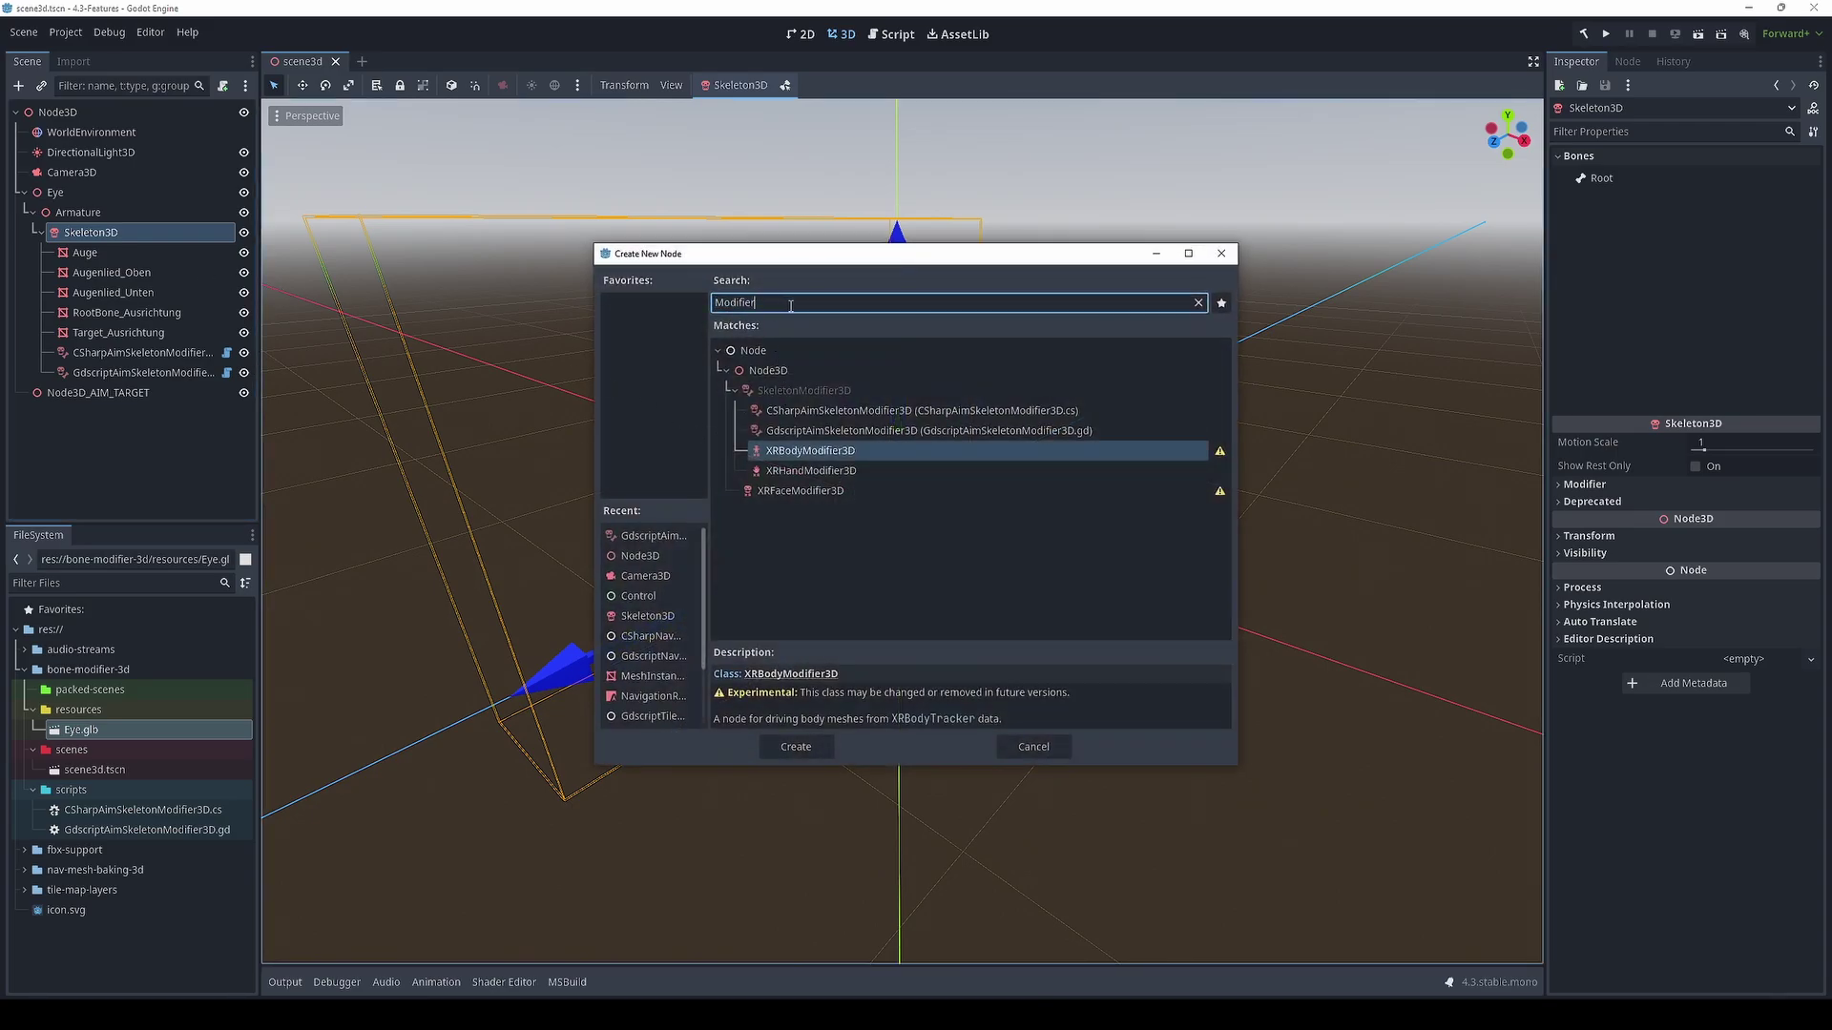
{"action": "left_click", "coordinate": [792, 411]}
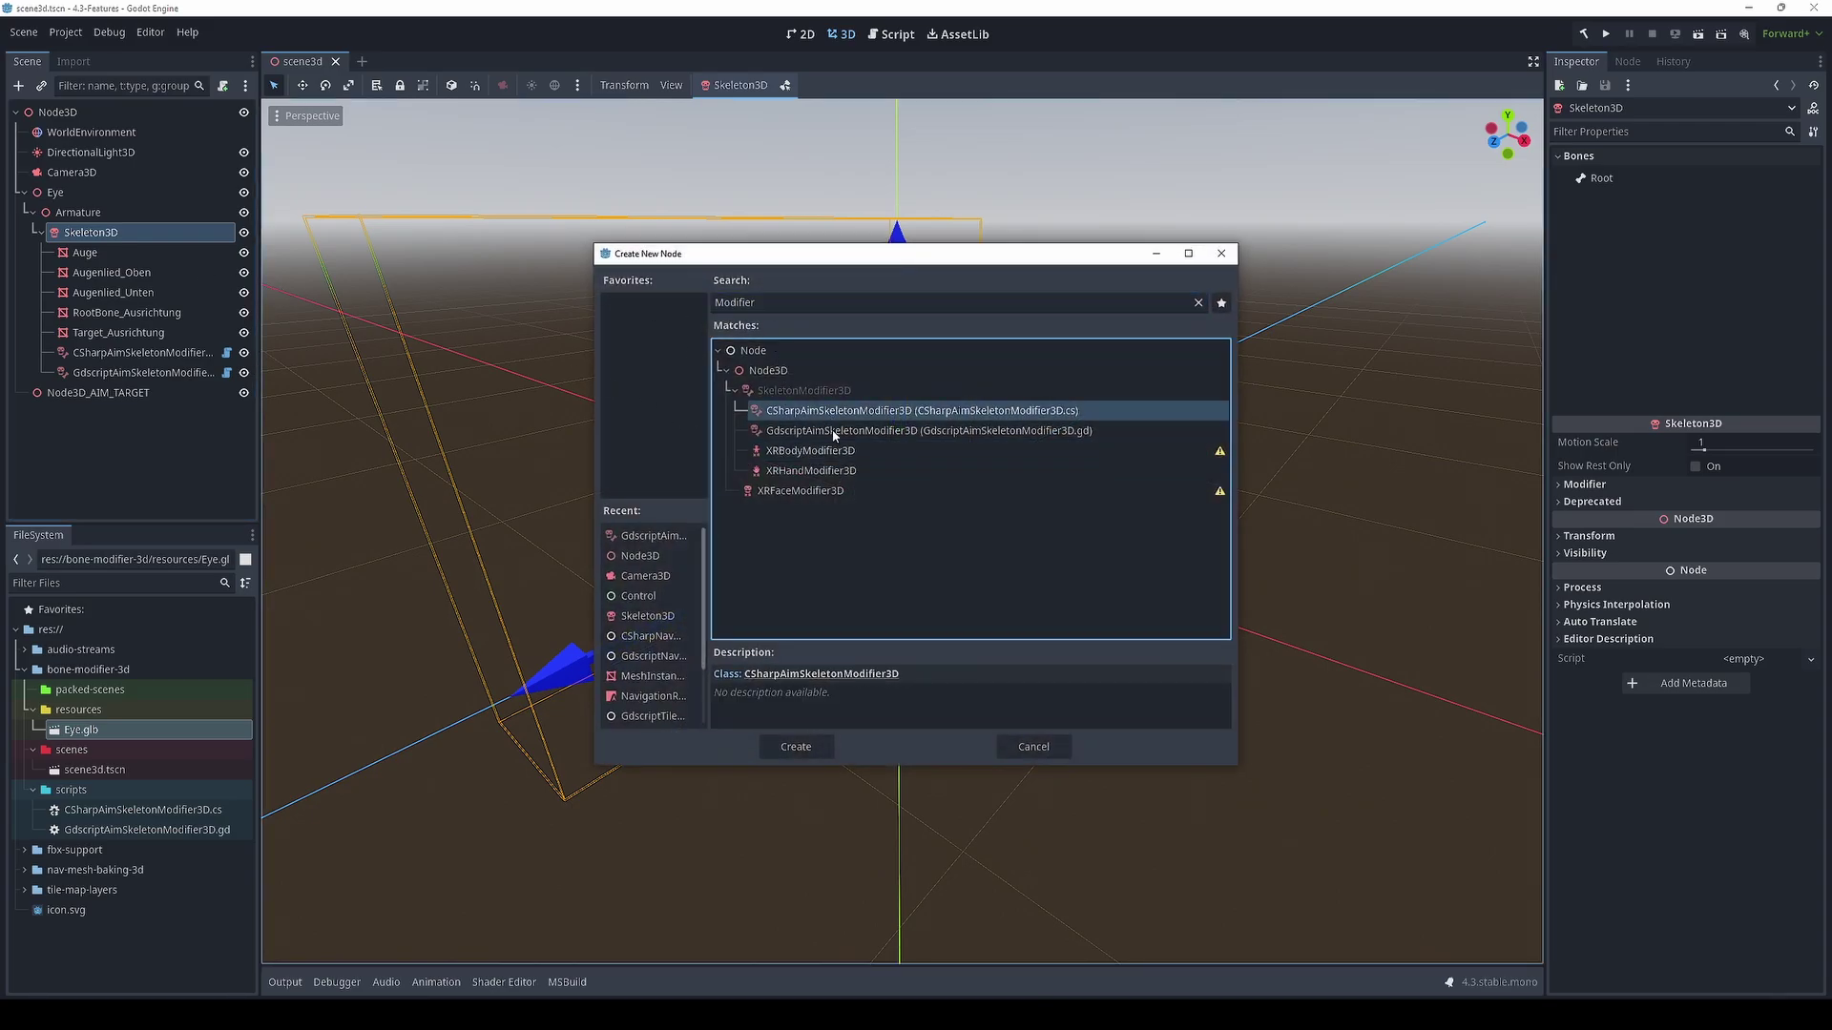
{"action": "left_click", "coordinate": [835, 430]}
{"action": "left_click", "coordinate": [840, 413]}
{"action": "left_click", "coordinate": [845, 432]}
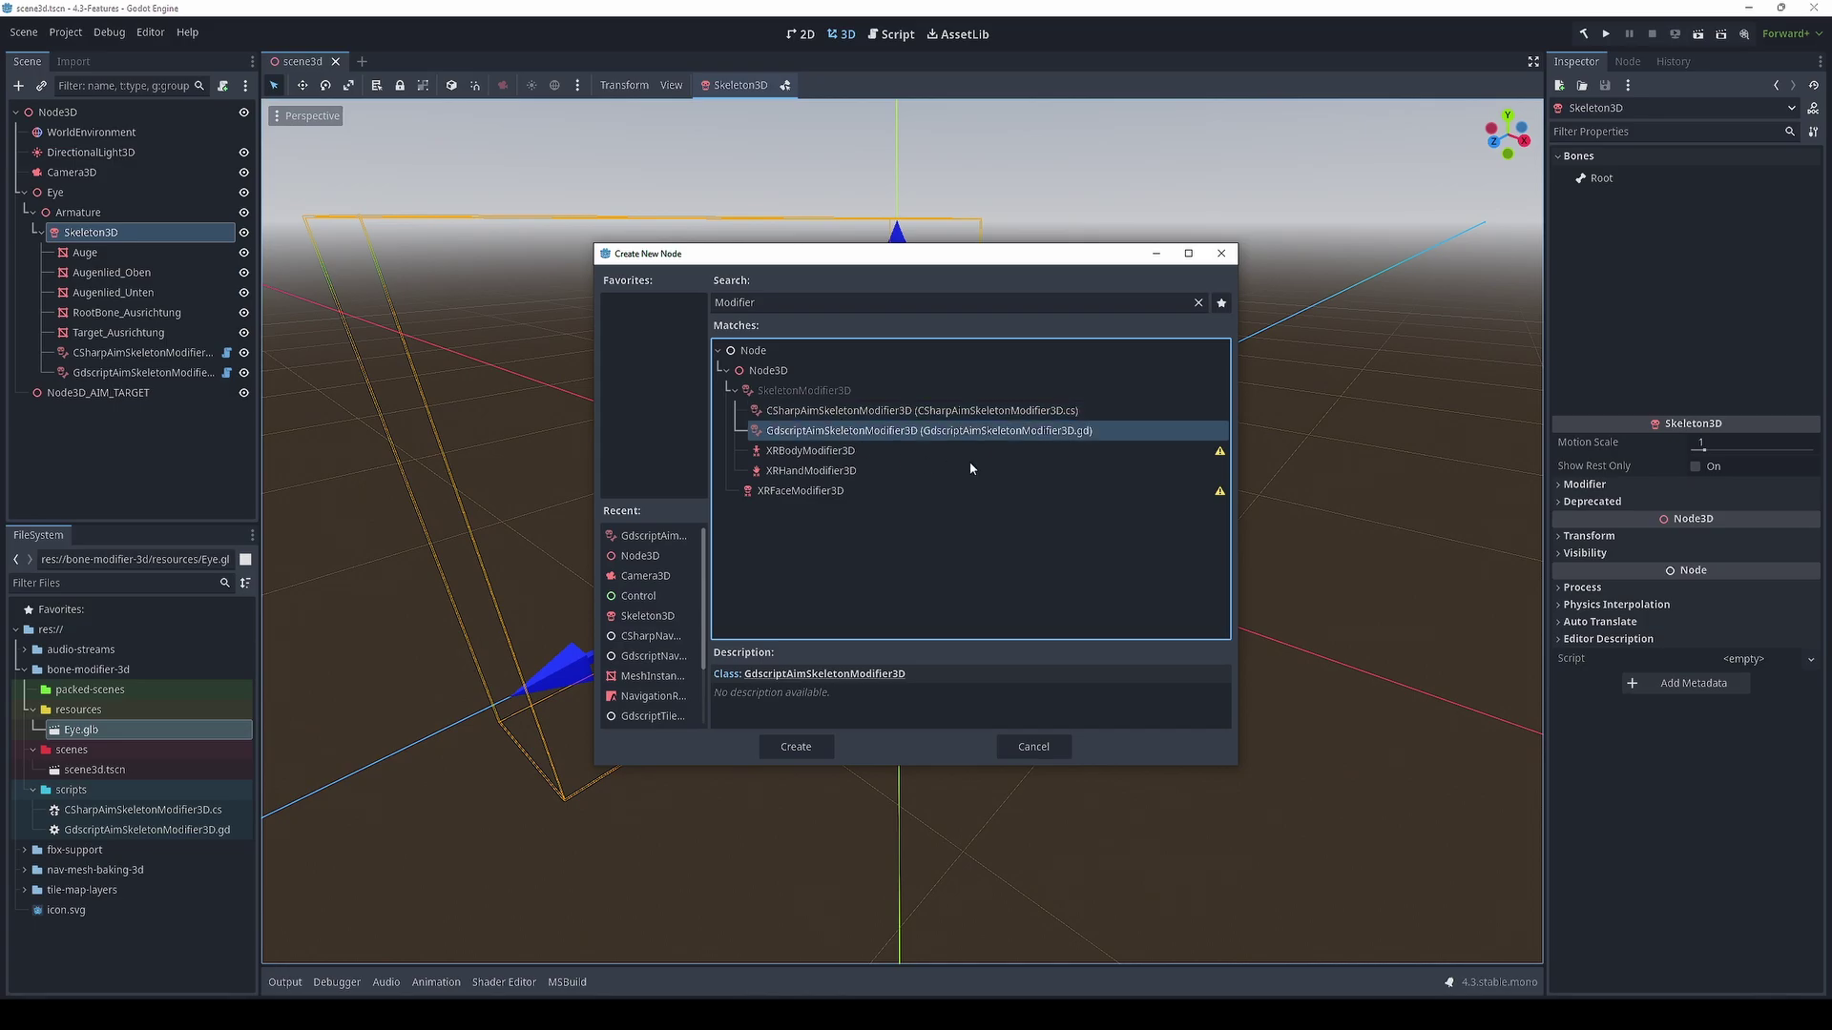
{"action": "left_click", "coordinate": [1221, 253]}
{"action": "left_click", "coordinate": [201, 374]}
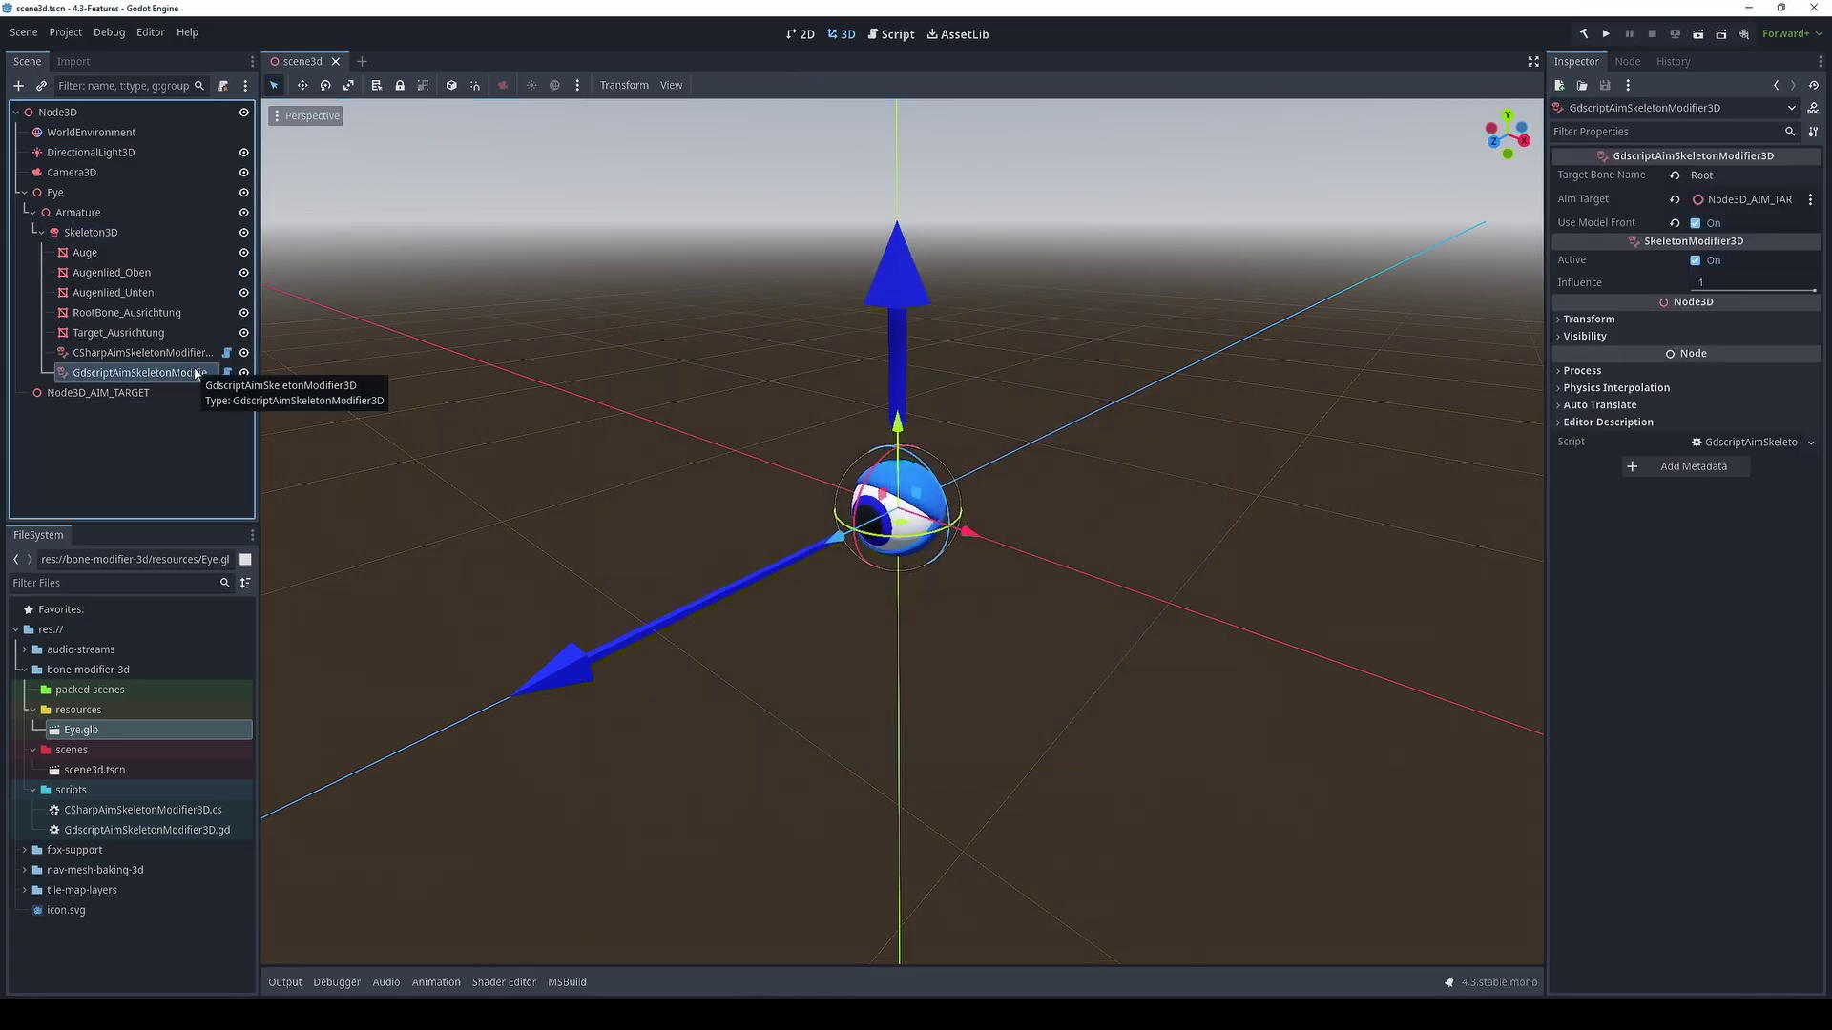
{"action": "left_click", "coordinate": [1748, 178]}
{"action": "left_click_drag", "start_coordinate": [1768, 176], "coordinate": [1662, 168]}
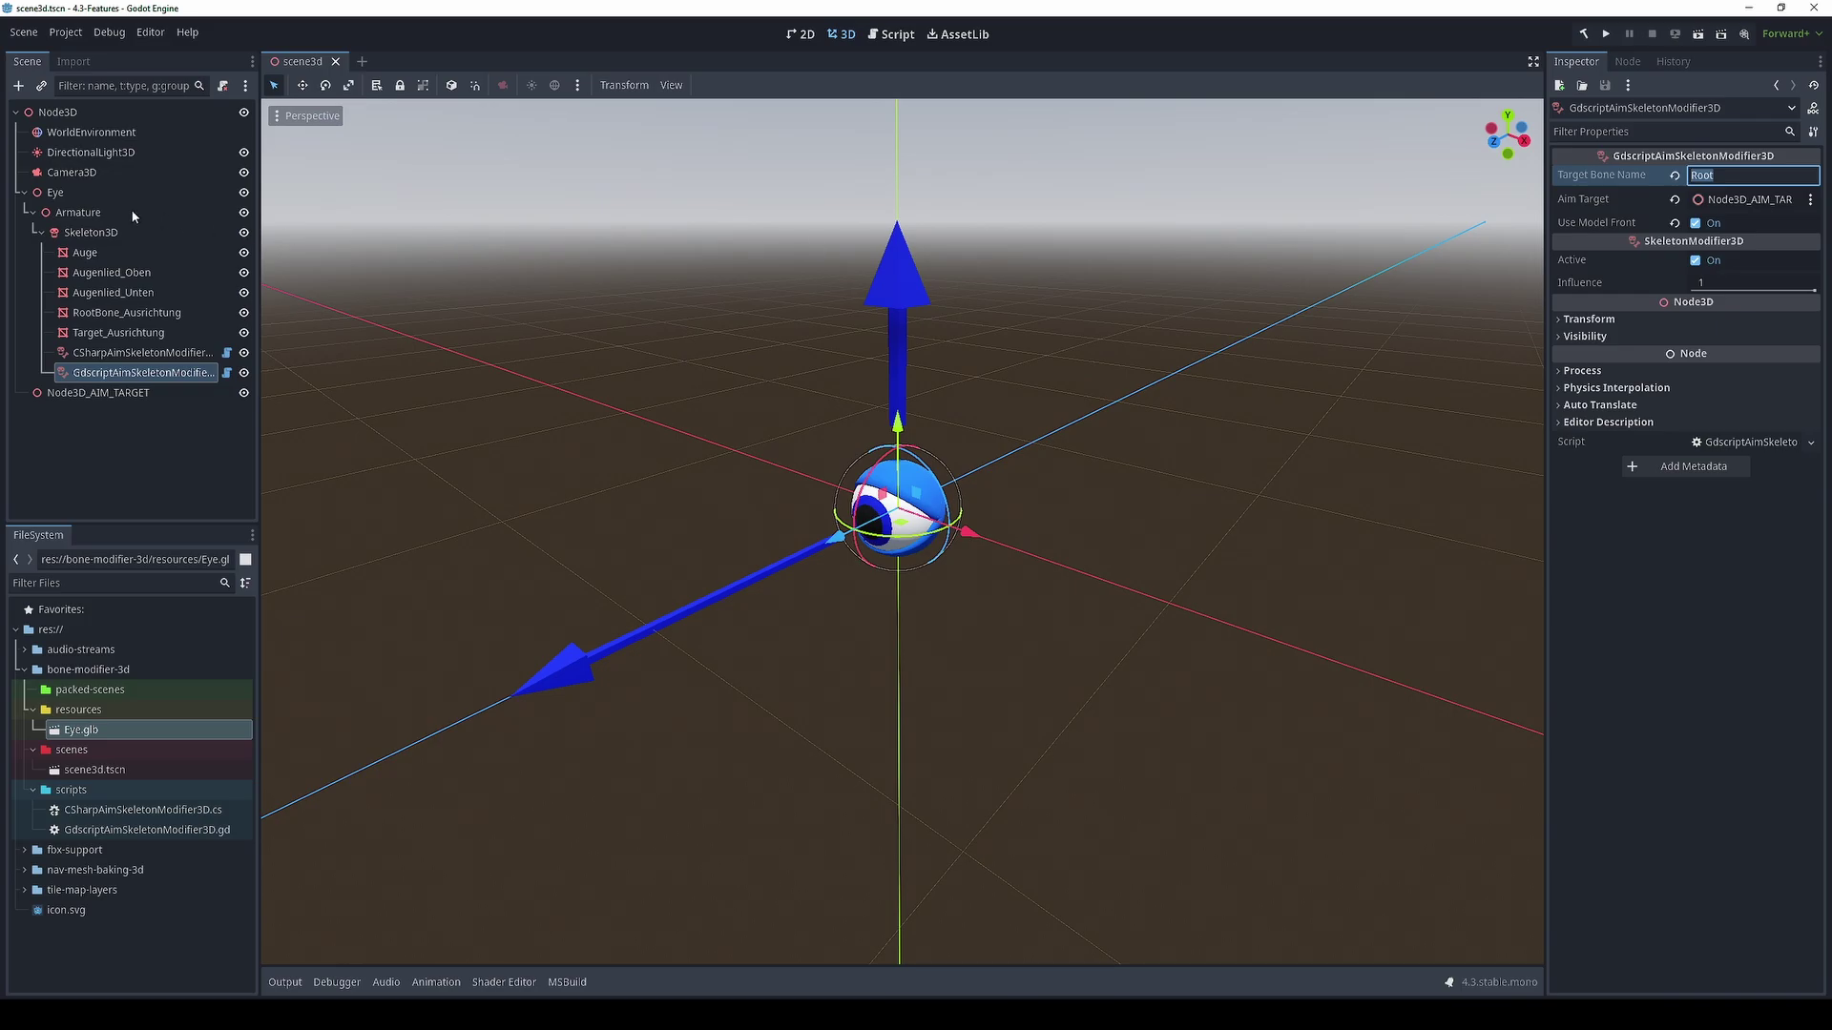
{"action": "left_click", "coordinate": [84, 395]}
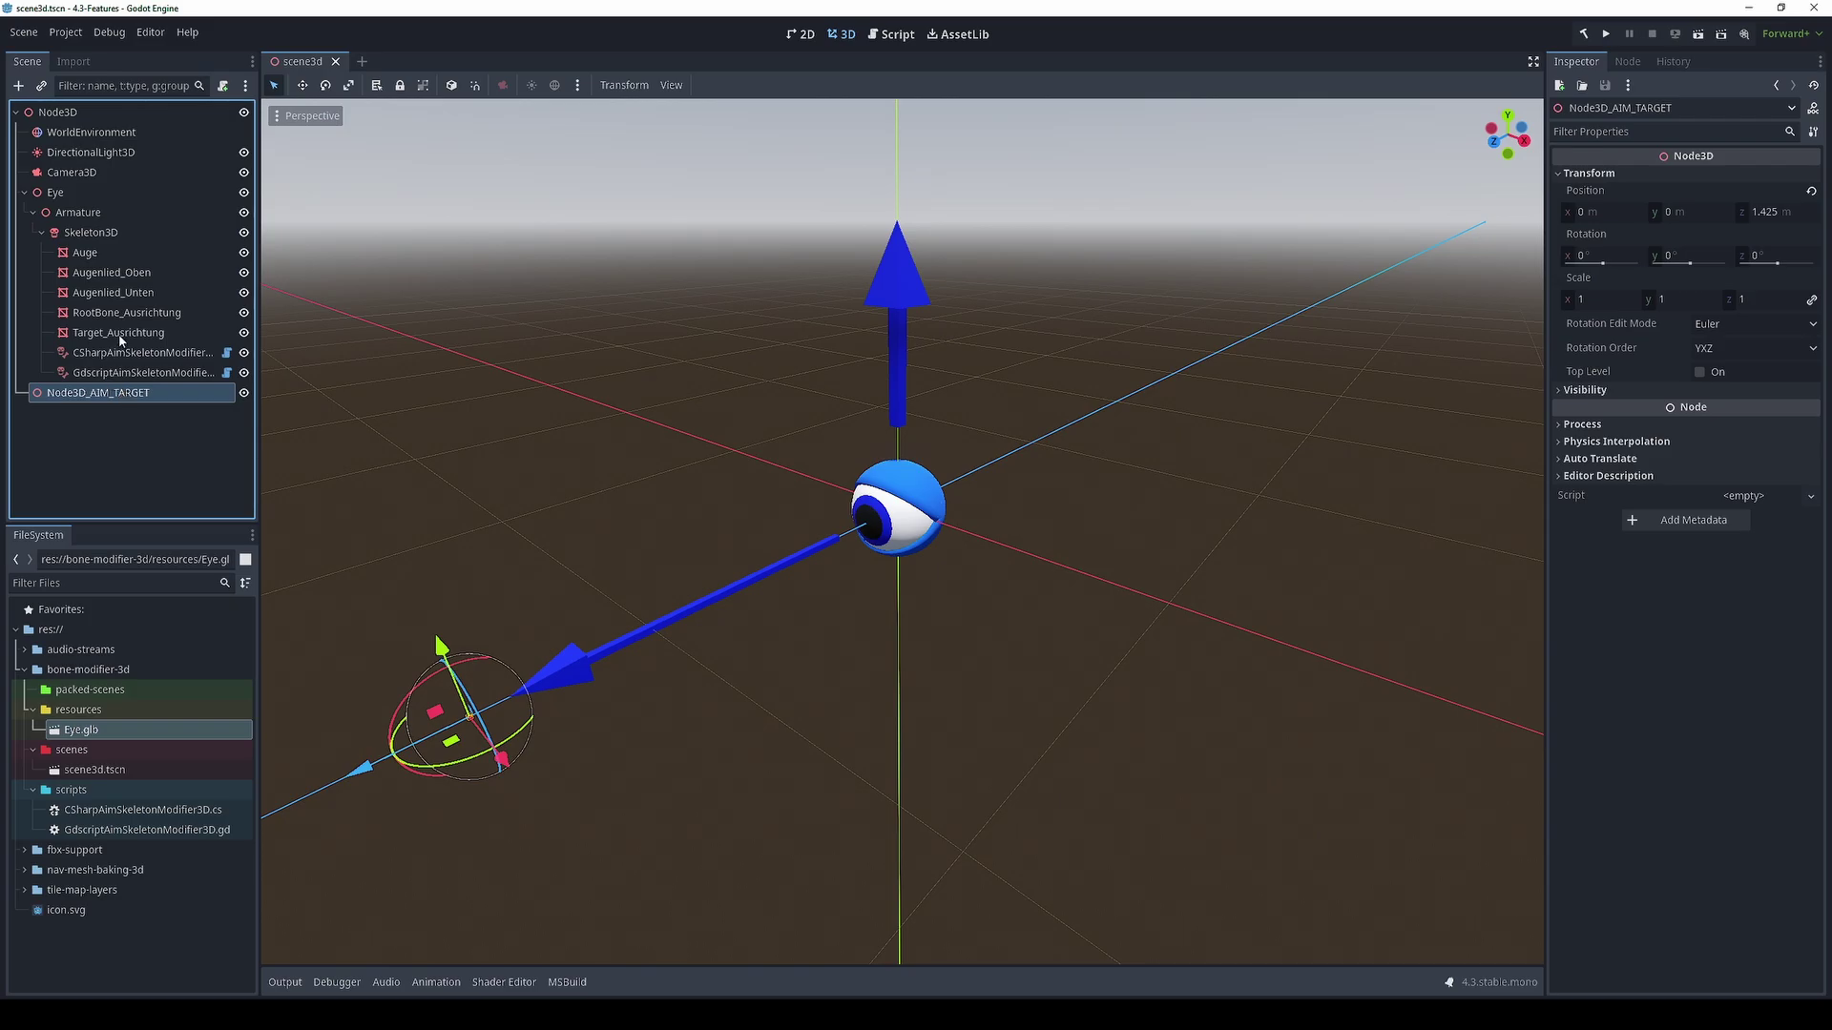
{"action": "left_click", "coordinate": [130, 373]}
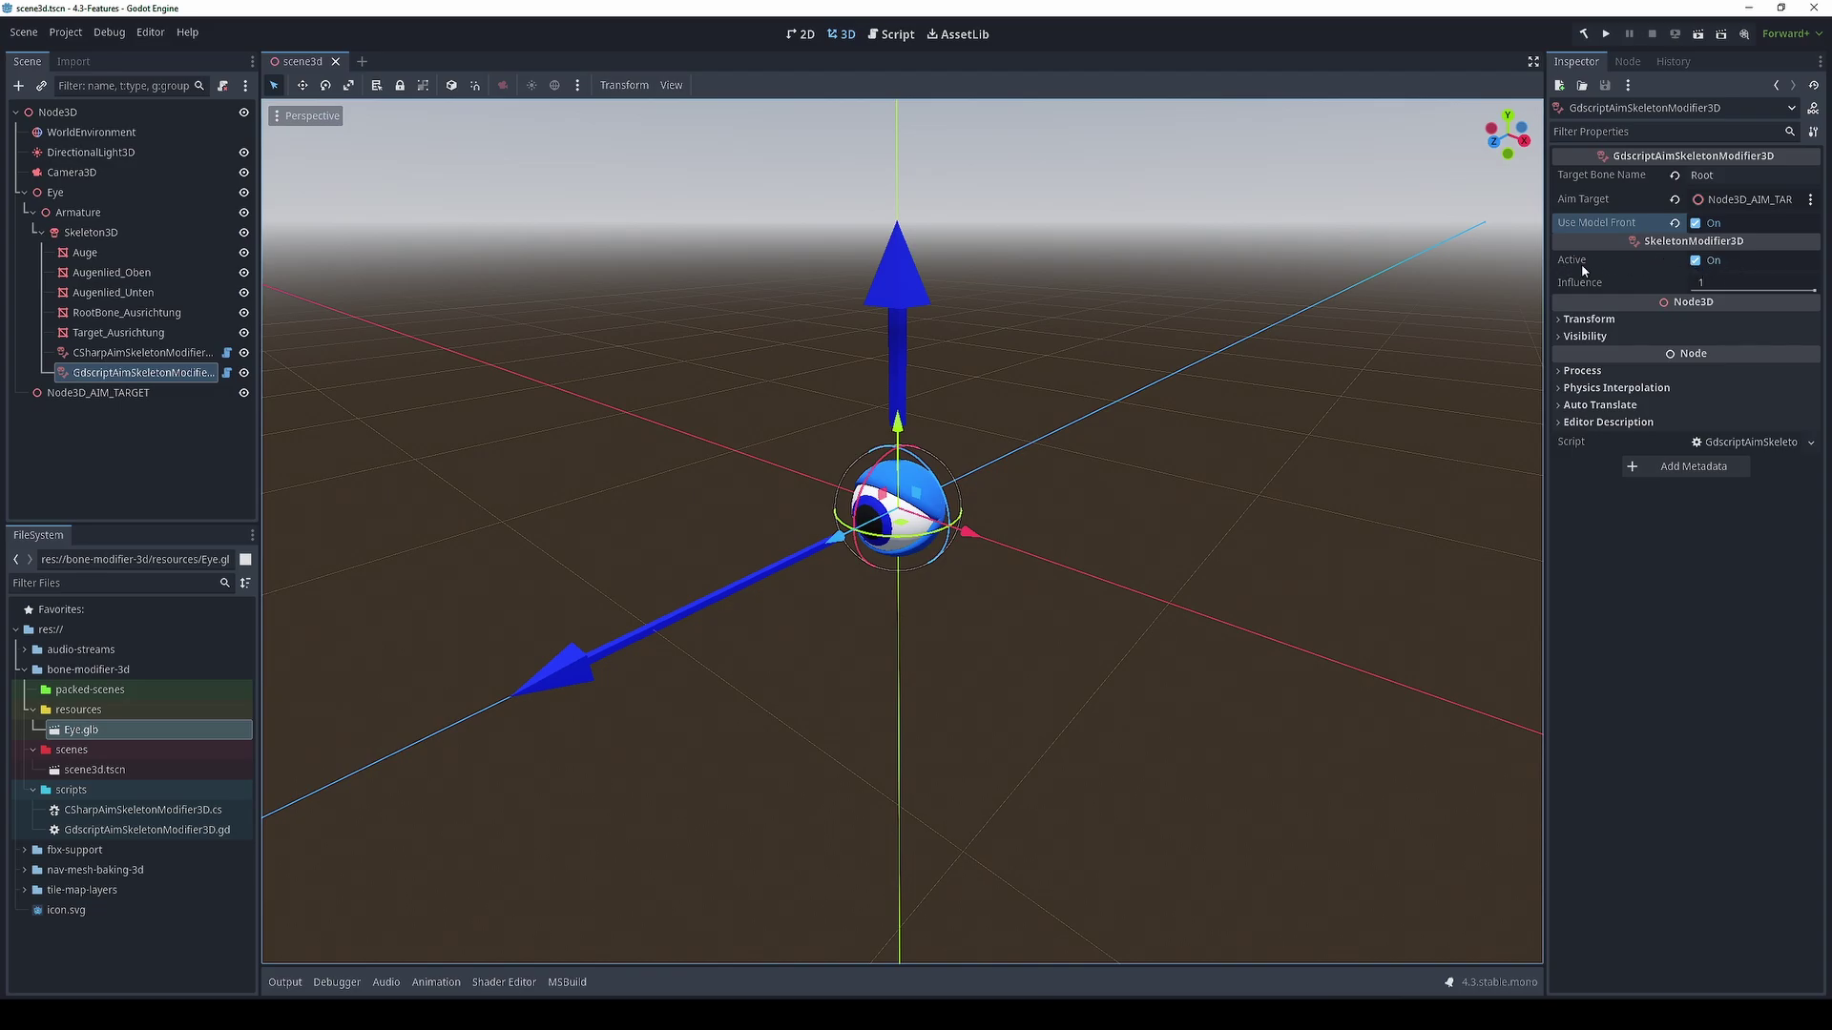
{"action": "left_click", "coordinate": [122, 446]}
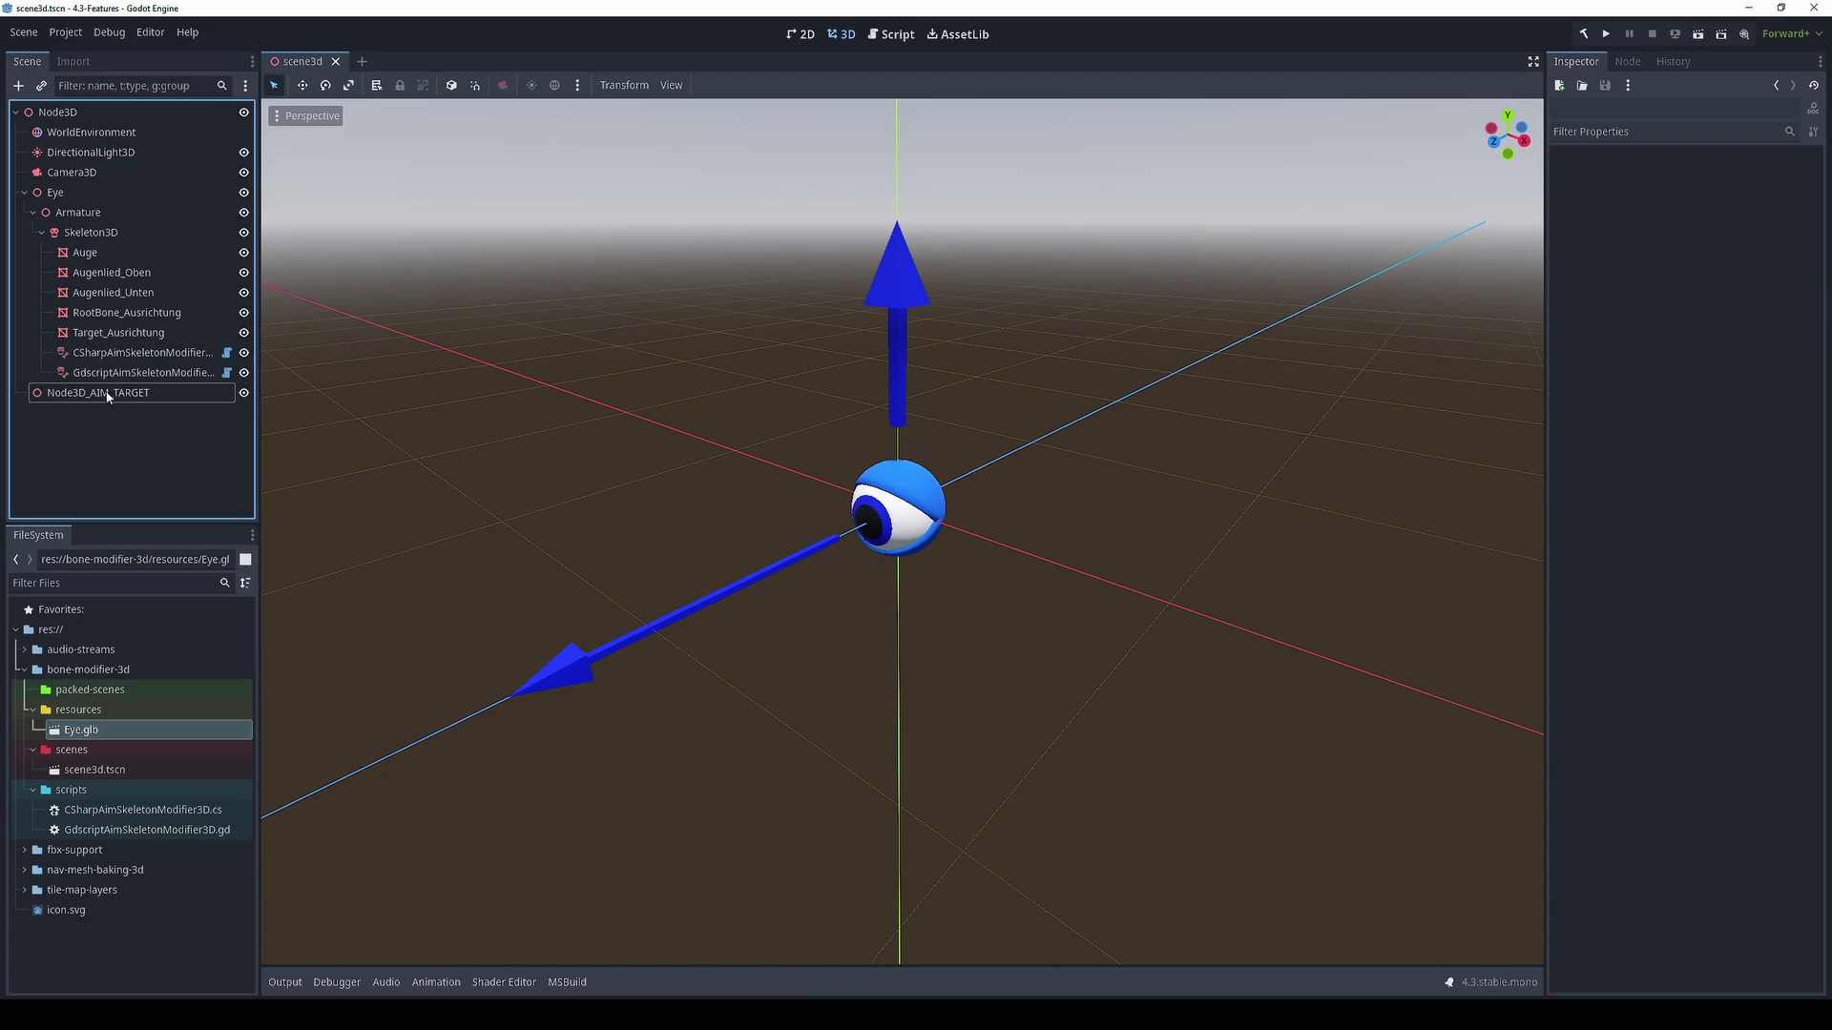
{"action": "left_click", "coordinate": [143, 372]}
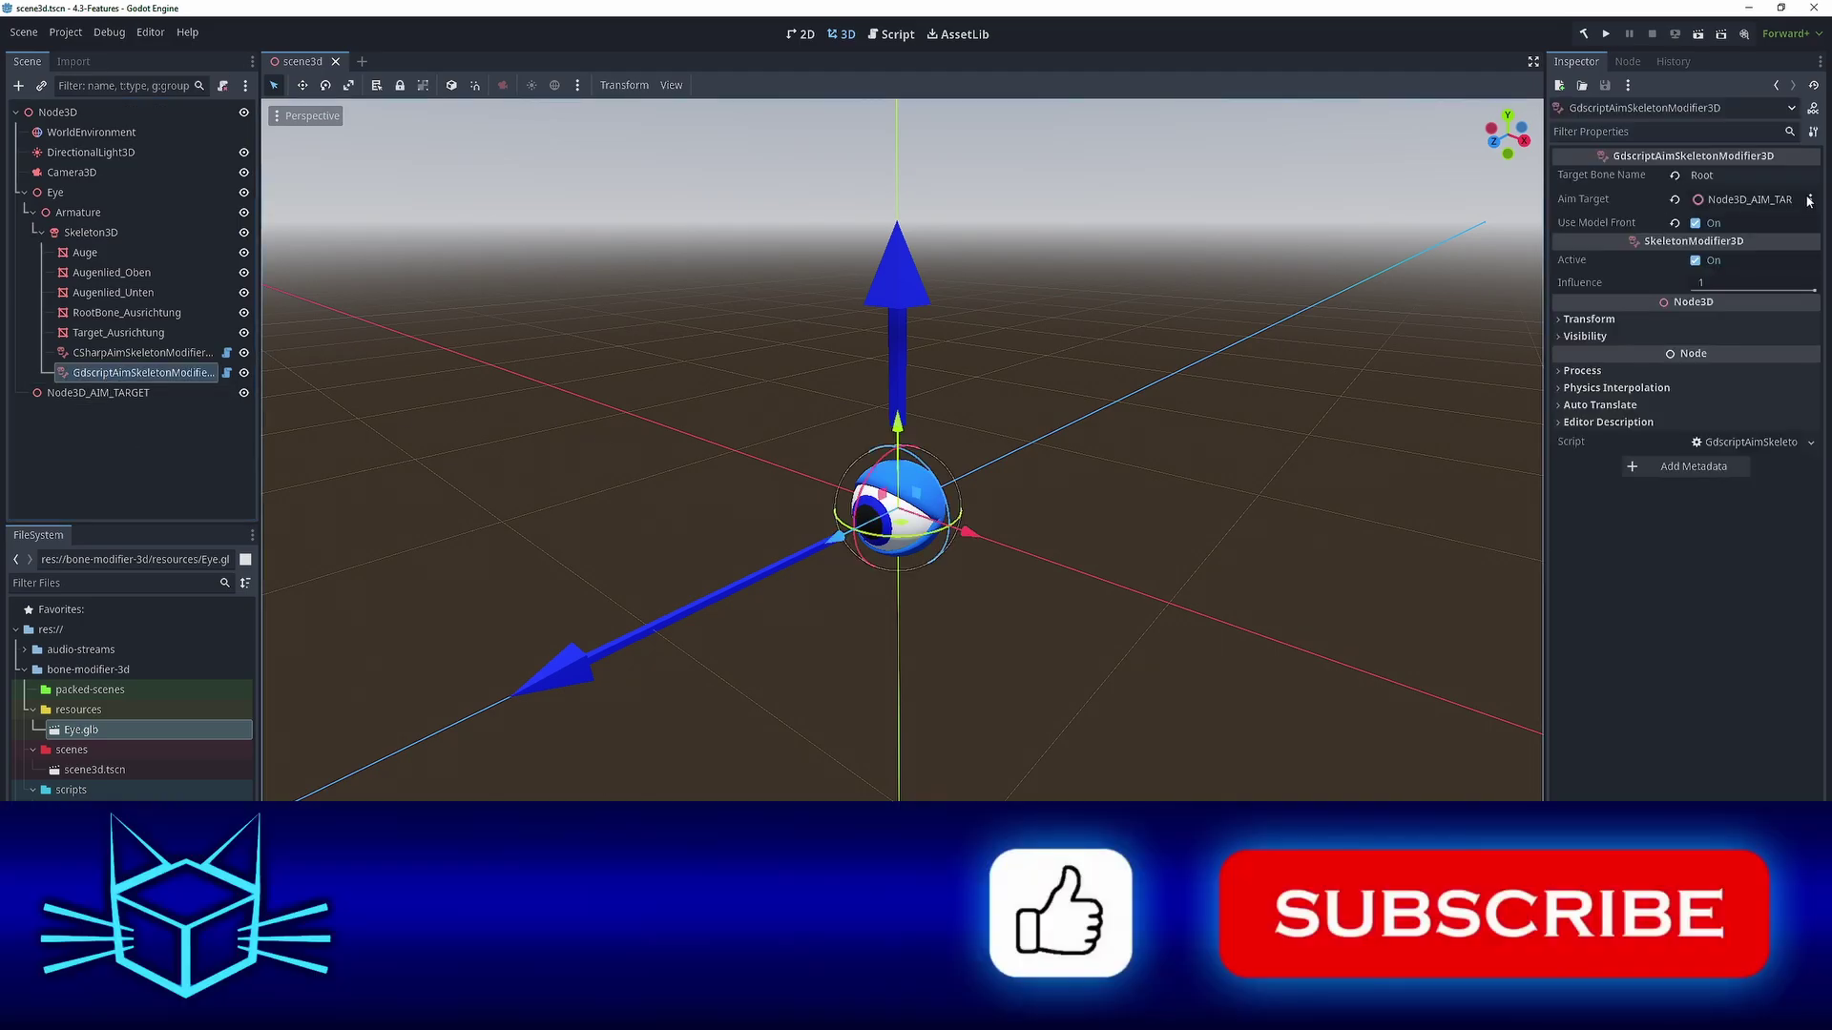
{"action": "left_click", "coordinate": [90, 401]}
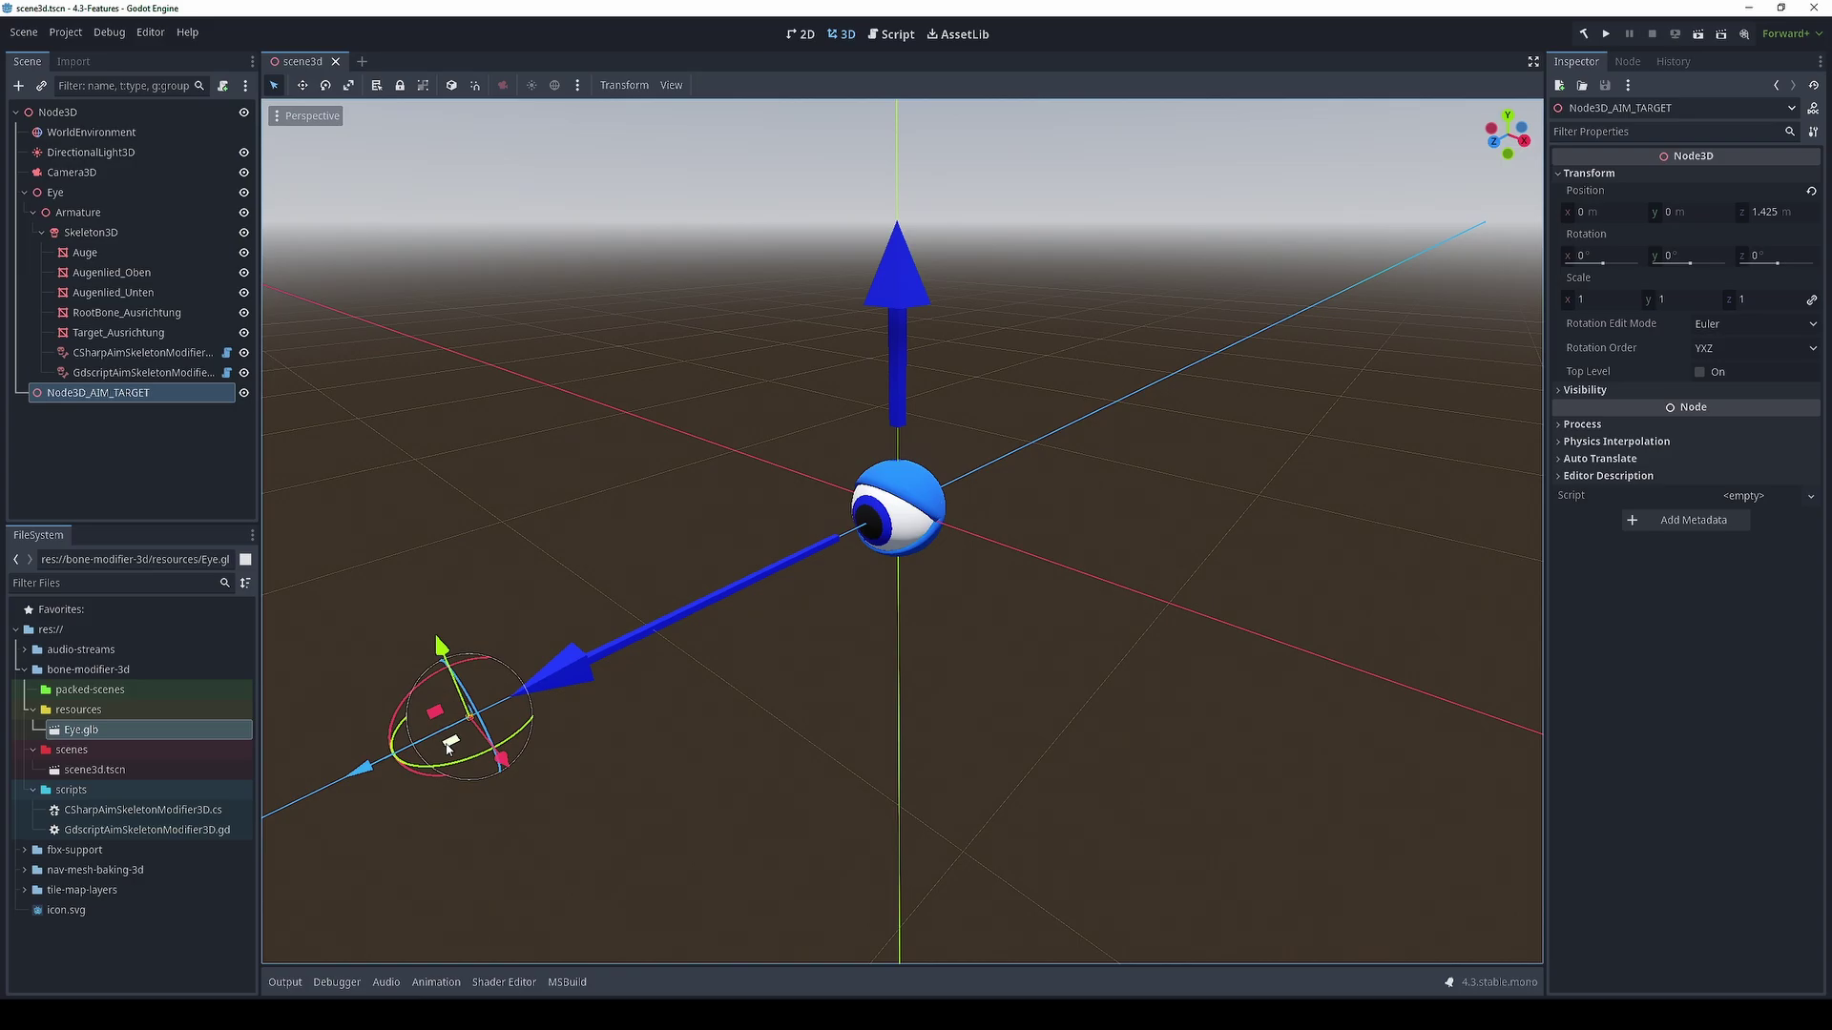
- Drag Node3D_AIM_TARGET to about 0.811, 0.13, 0.491 m so the eye follows, then deselect it
{"action": "left_click_drag", "start_coordinate": [449, 747], "coordinate": [1265, 654]}
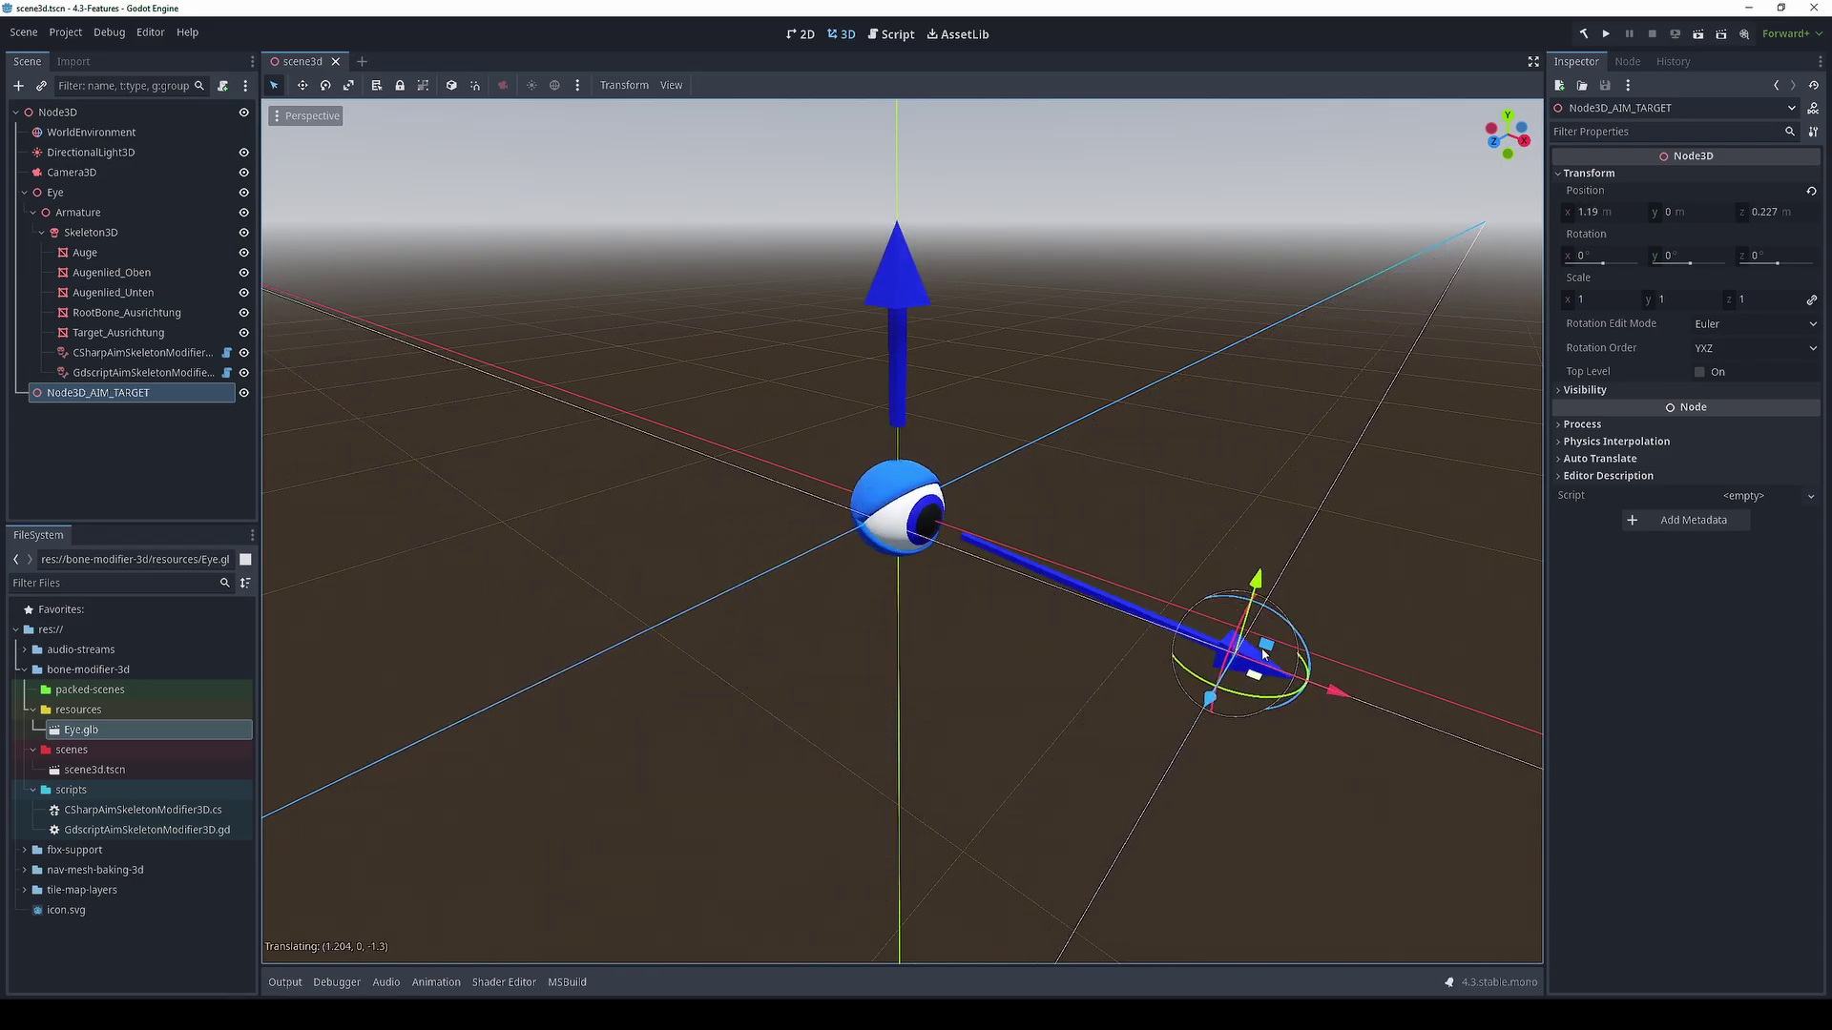
{"action": "mouse_move", "coordinate": [1264, 655]}
{"action": "left_mouse_down"}
{"action": "mouse_move", "coordinate": [622, 360]}
{"action": "mouse_move", "coordinate": [891, 635]}
{"action": "mouse_move", "coordinate": [892, 618]}
{"action": "left_mouse_up"}
{"action": "left_click_drag", "start_coordinate": [887, 520], "coordinate": [872, 310]}
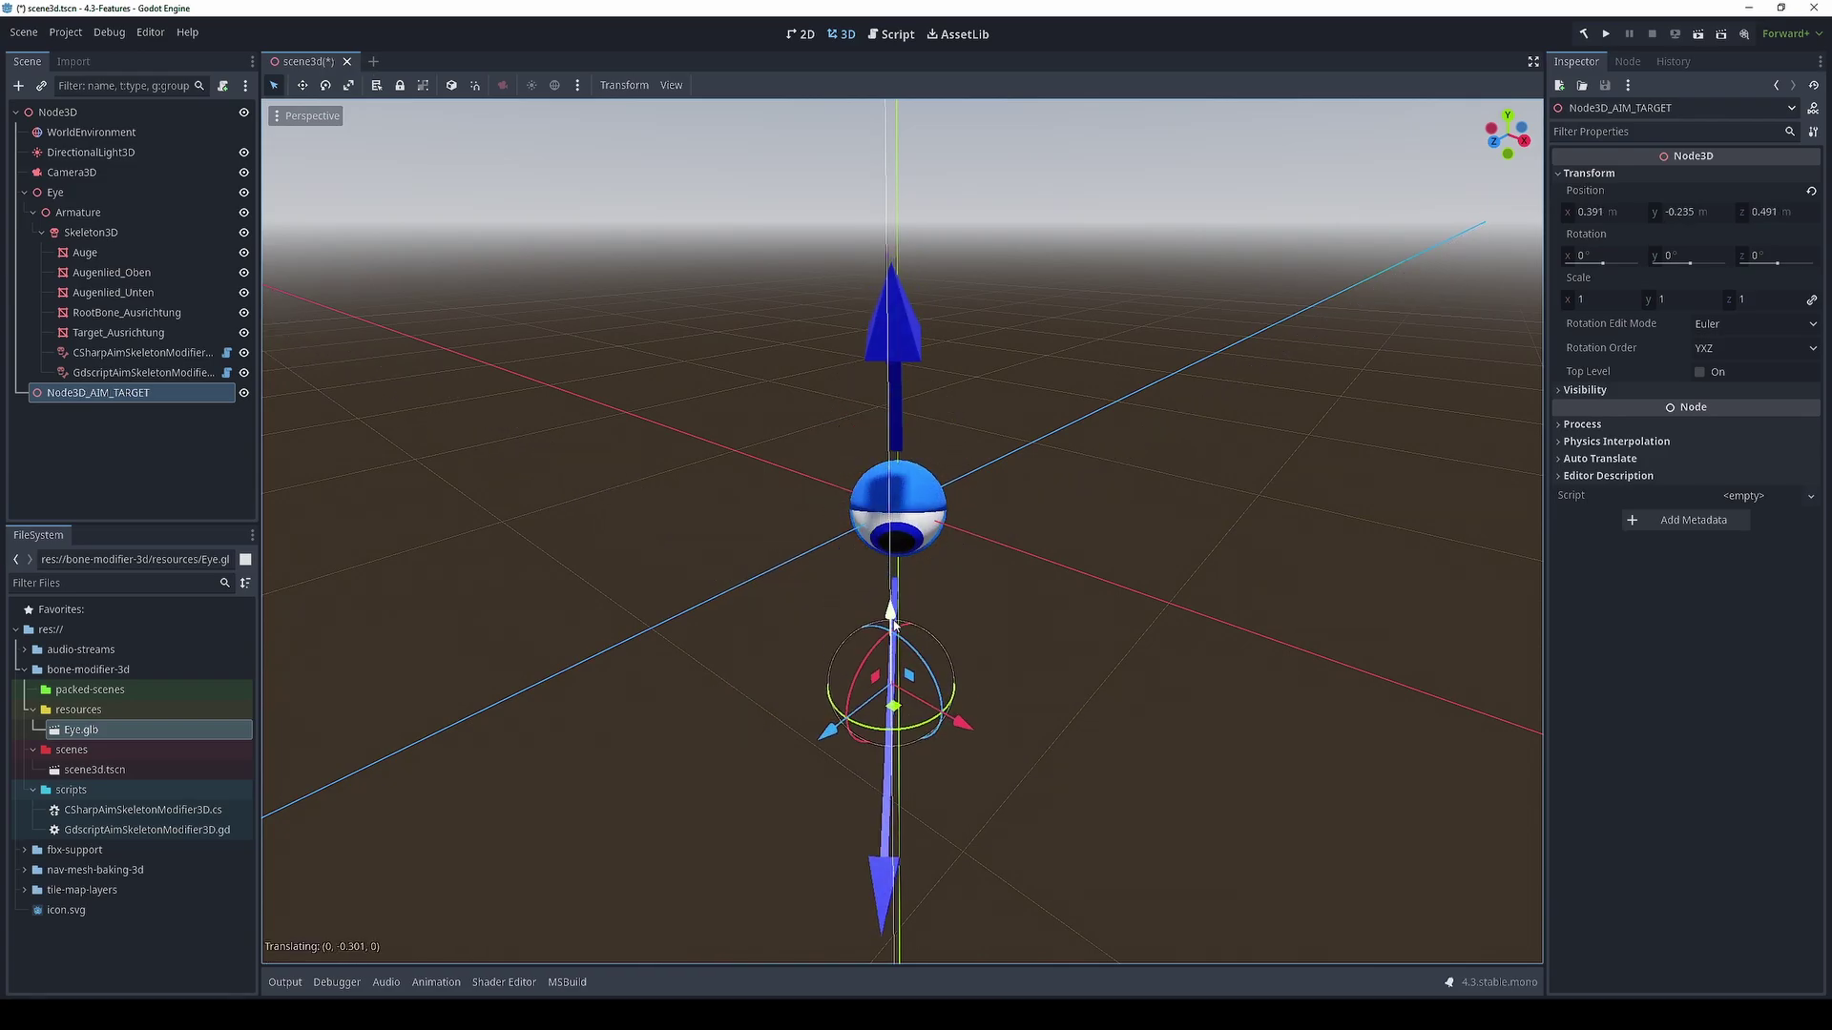
{"action": "mouse_move", "coordinate": [891, 480]}
{"action": "left_mouse_down"}
{"action": "mouse_move", "coordinate": [893, 573]}
{"action": "mouse_move", "coordinate": [980, 539]}
{"action": "mouse_move", "coordinate": [1161, 561]}
{"action": "left_mouse_up"}
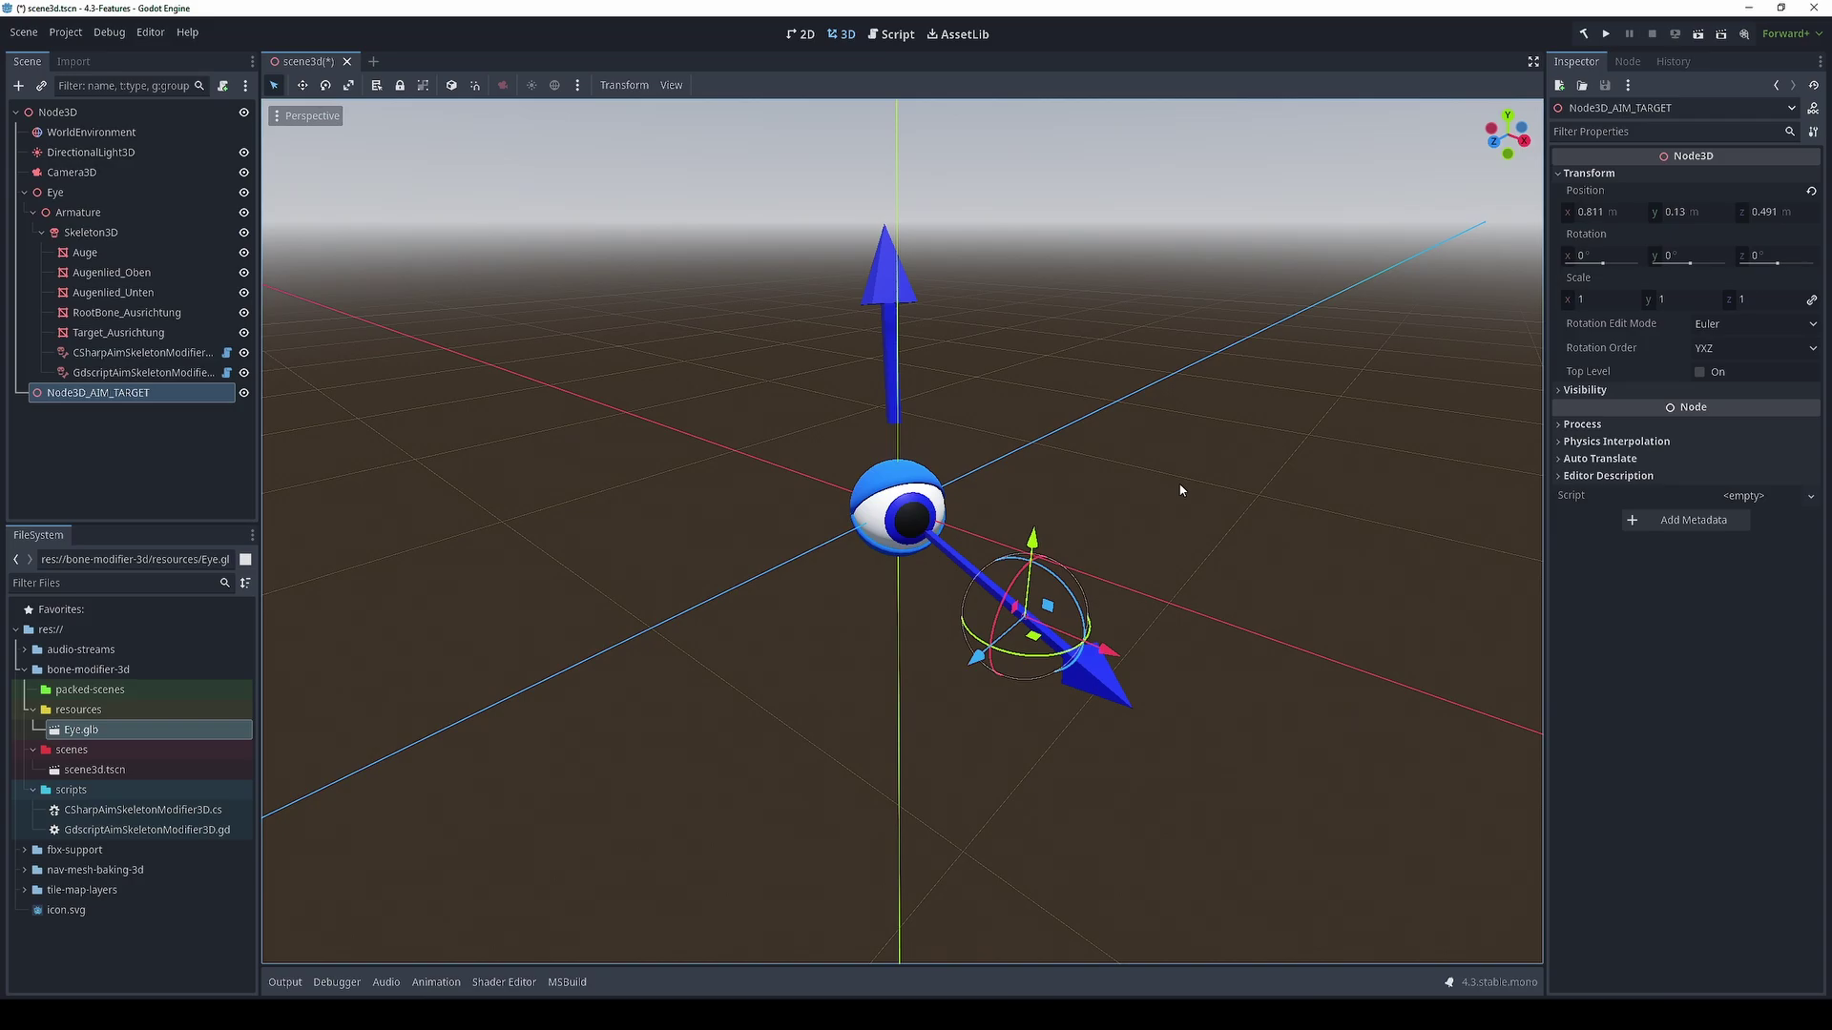
{"action": "left_click", "coordinate": [139, 437]}
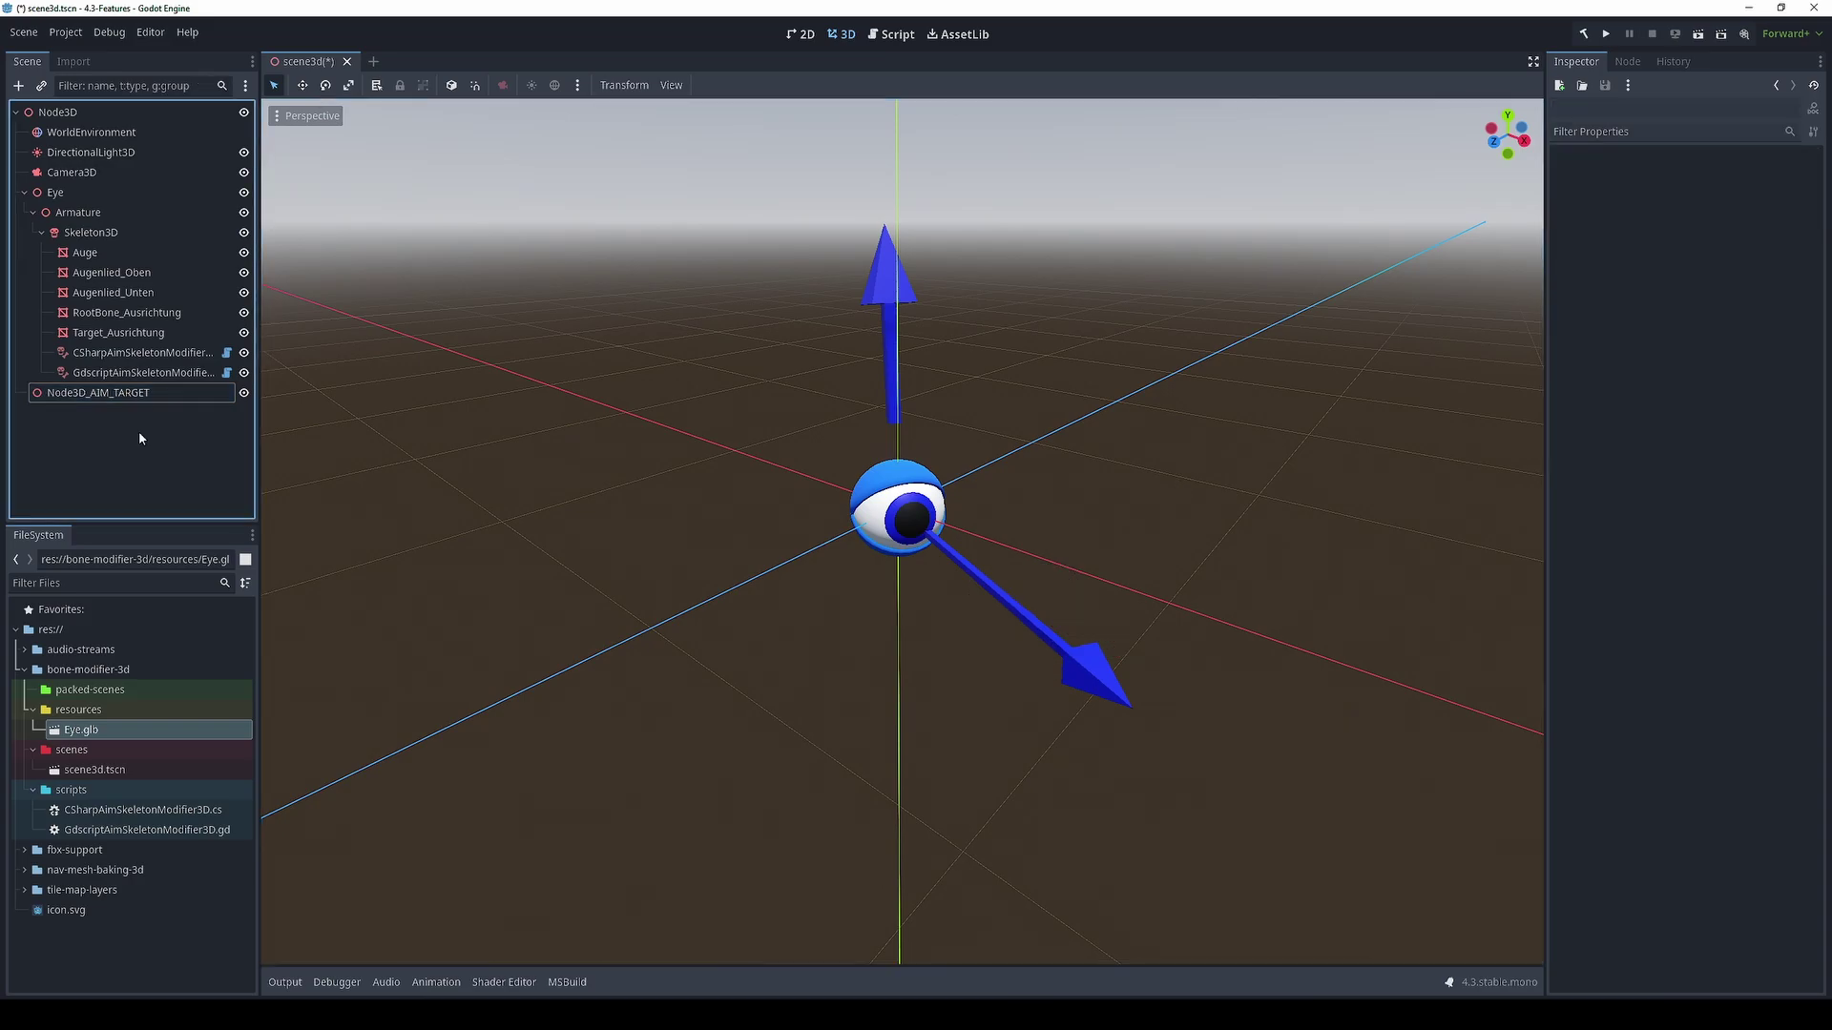